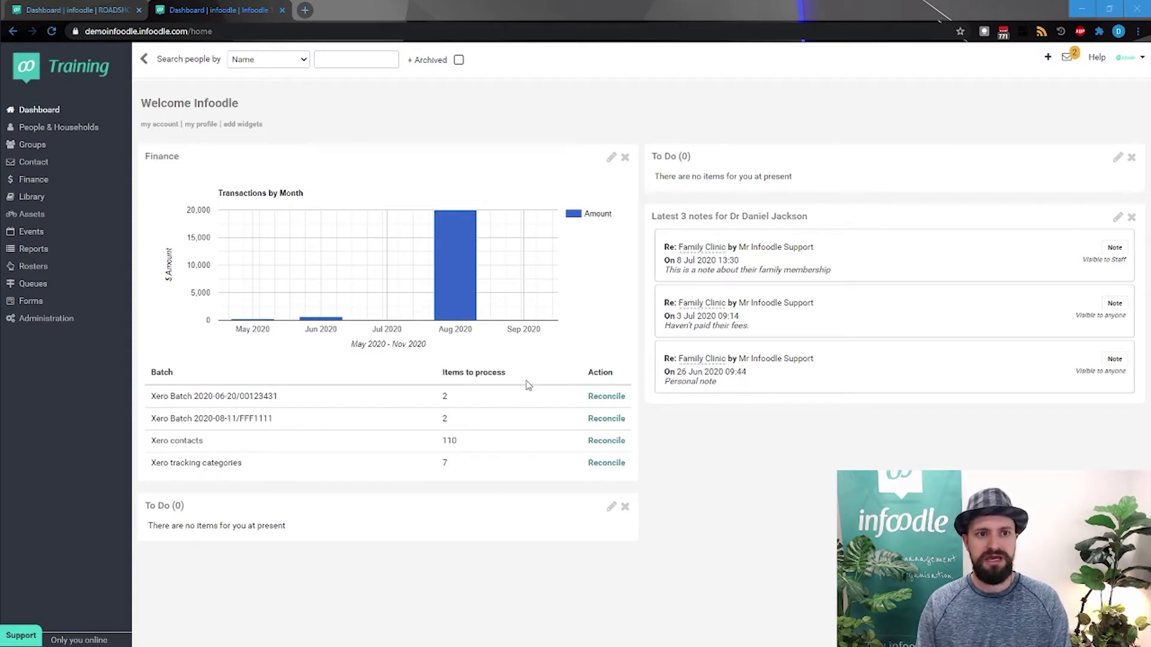
# Step: Search people for 'dan', open the matching doctor's profile and view its Patient tab
pyautogui.click(331, 66)
pyautogui.write('dan')
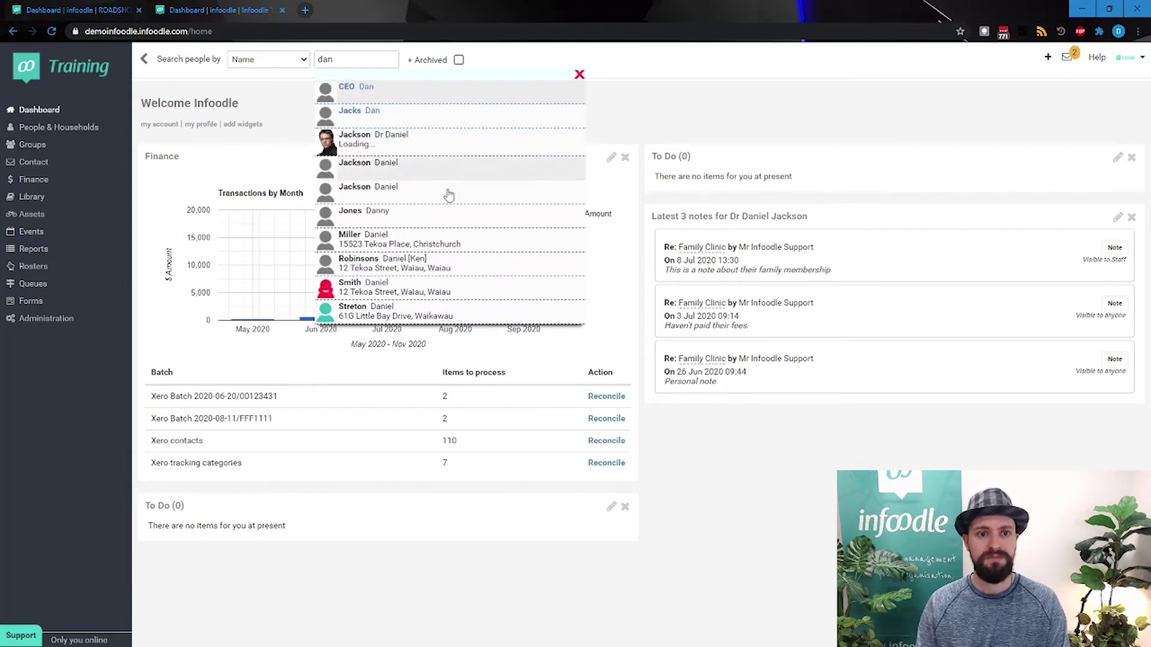
pyautogui.press('Return')
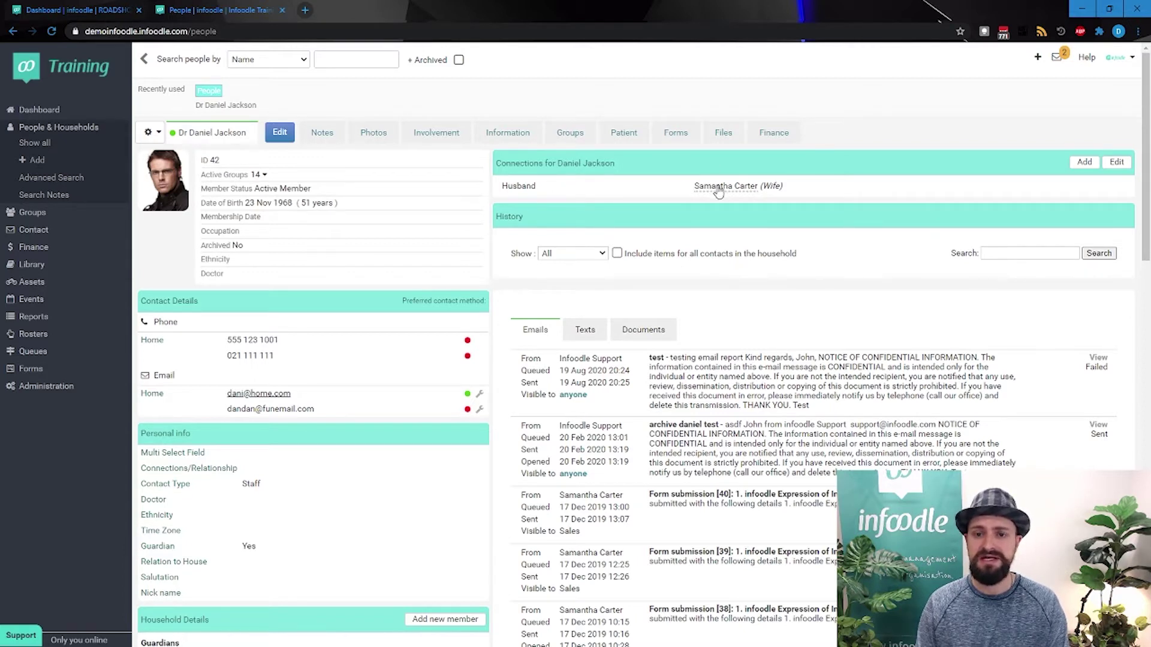
pyautogui.scroll(-5, 545, 308)
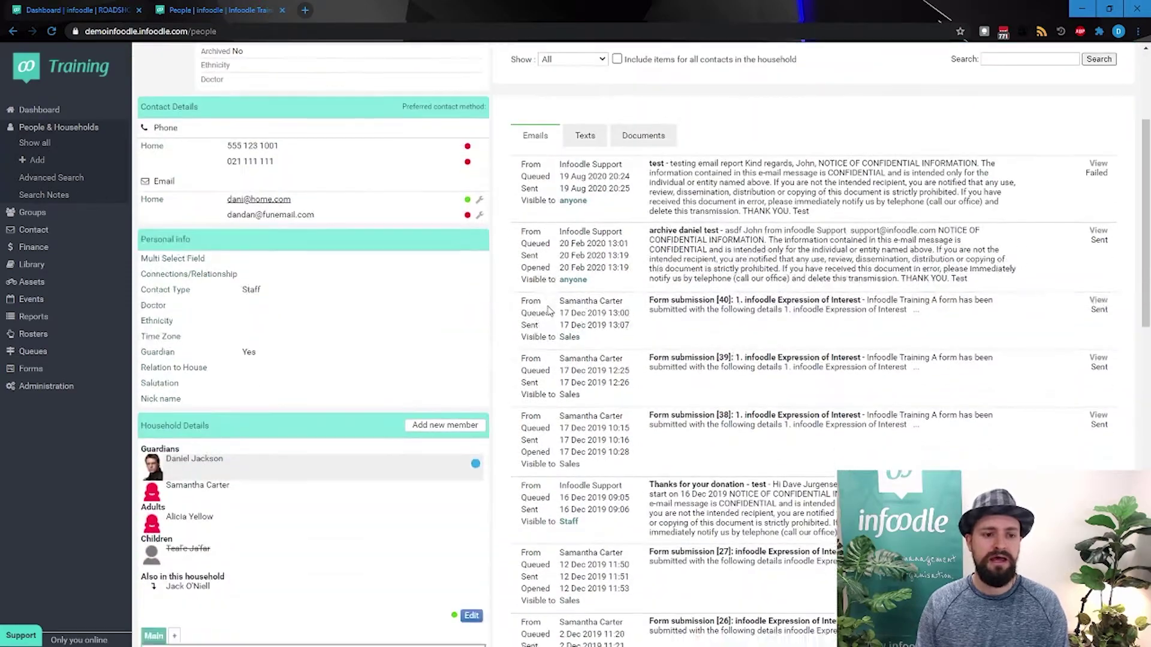
pyautogui.scroll(-4, 561, 436)
pyautogui.scroll(9, 561, 436)
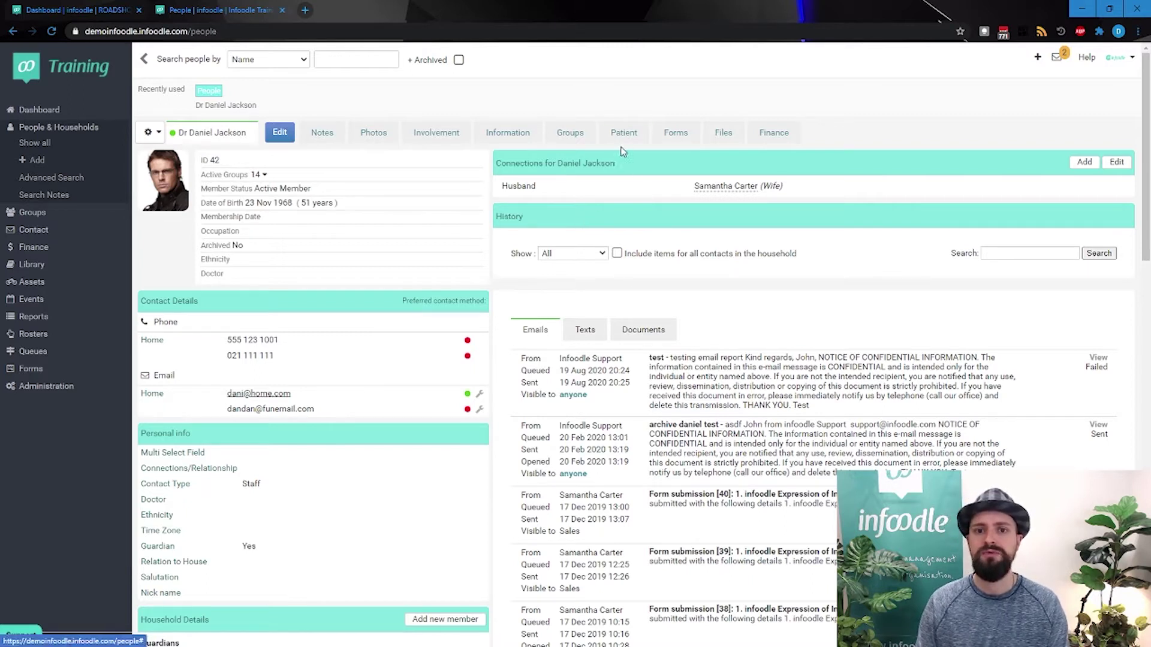
pyautogui.click(636, 133)
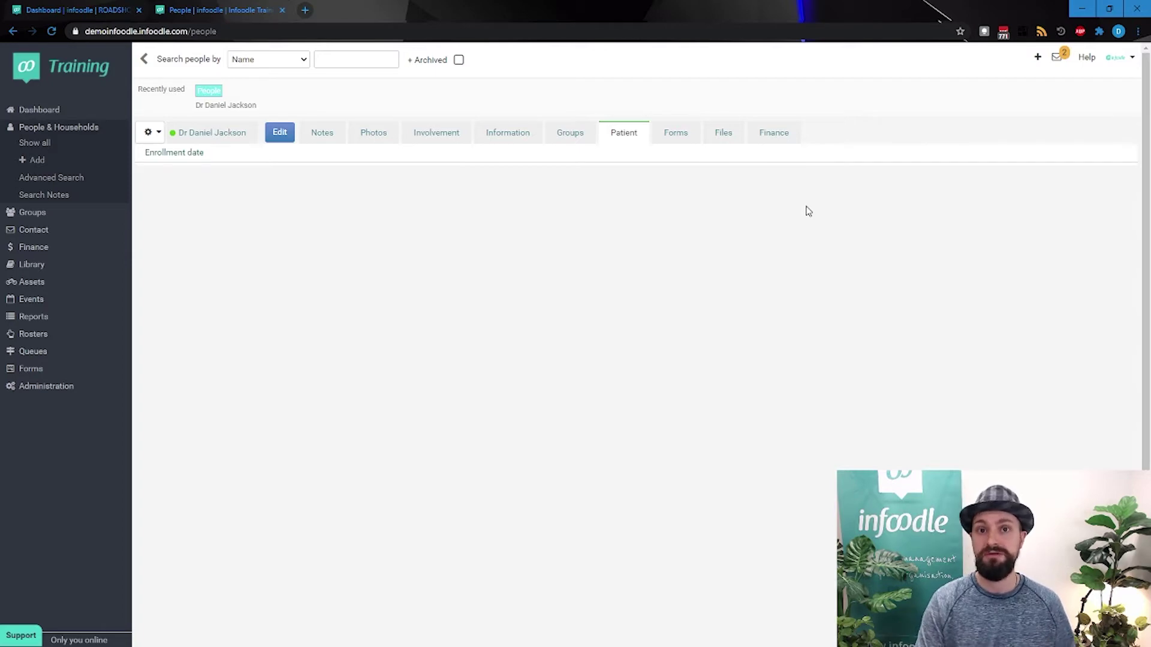
# Step: Return to the profile overview, then reopen the Patient tab showing the empty Enrollment date
pyautogui.click(687, 133)
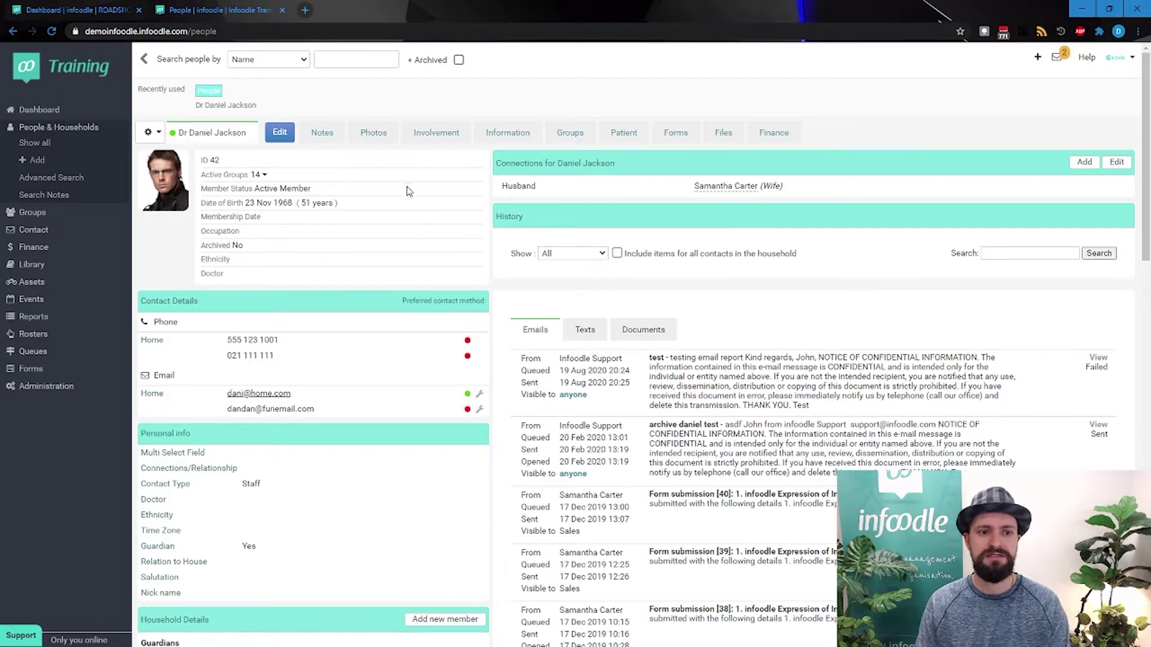
pyautogui.click(634, 135)
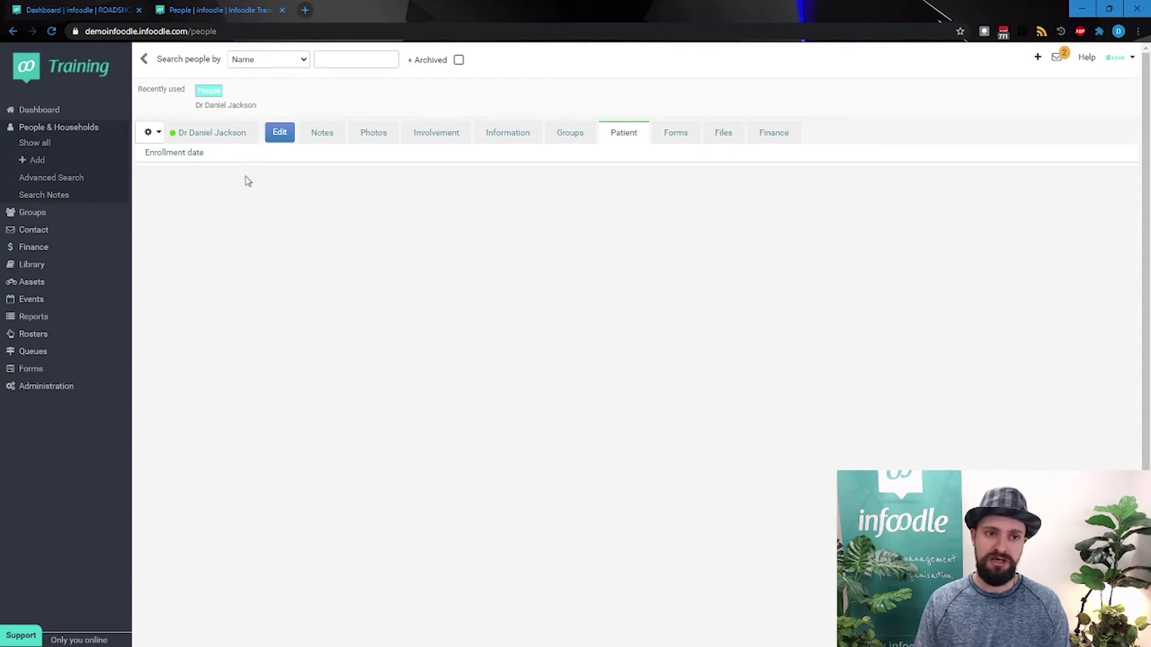
# Step: Show the Information tab and highlight the Food Allergies, Contact Person and Membership Start Date labels
pyautogui.click(499, 141)
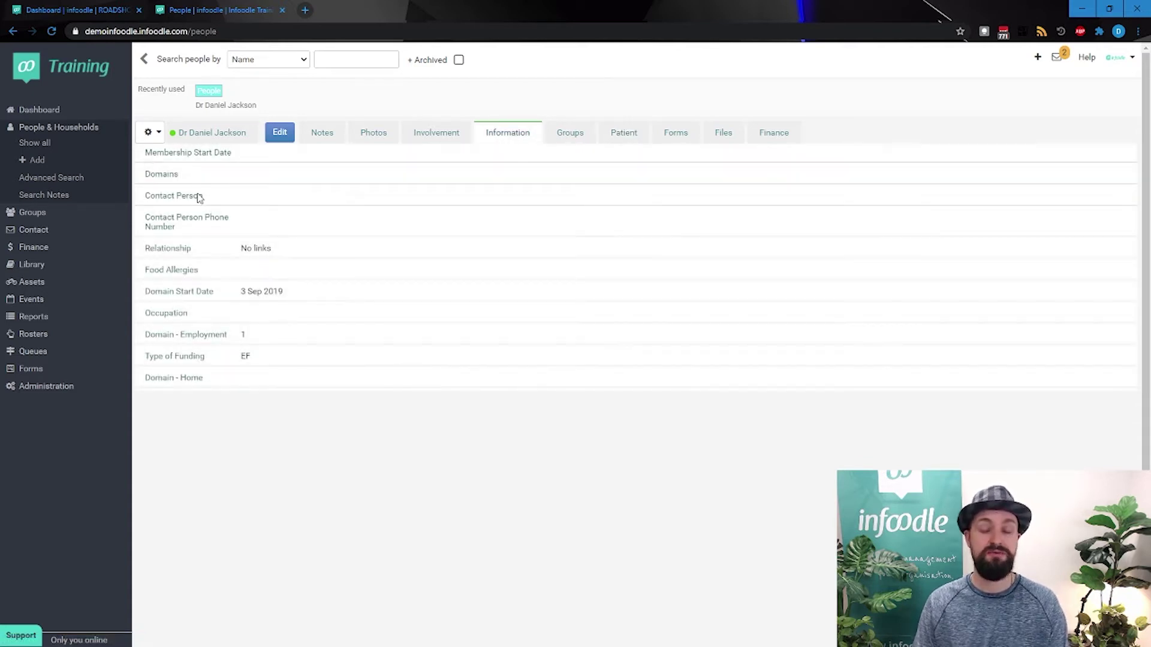
pyautogui.tripleClick(165, 270)
pyautogui.tripleClick(150, 193)
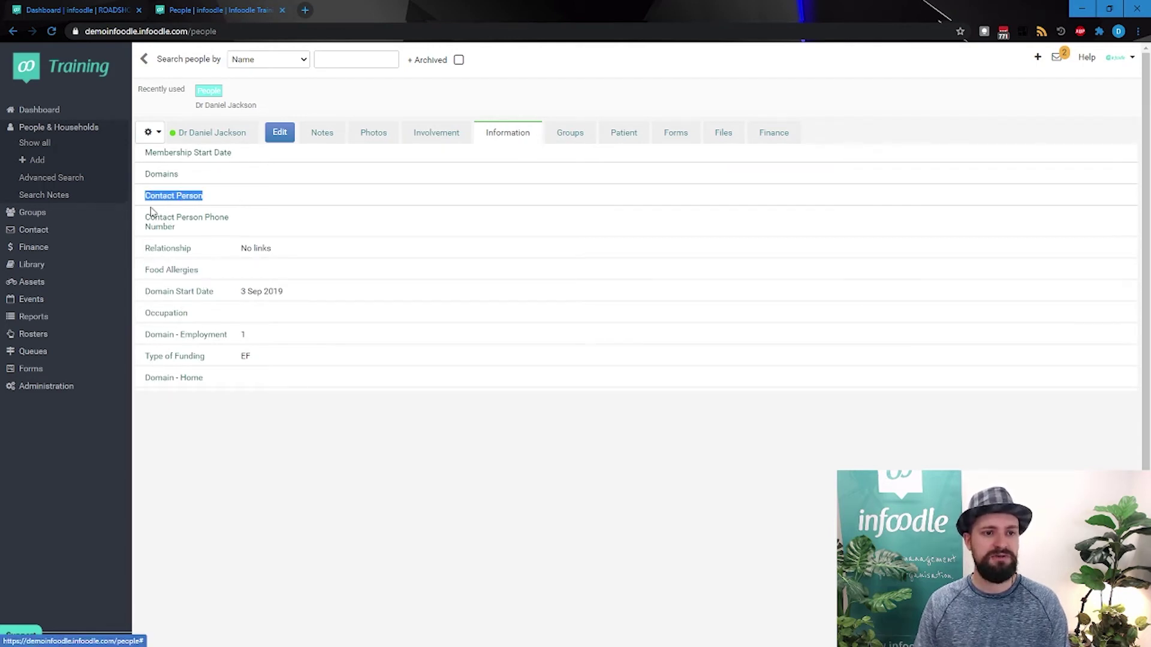
pyautogui.moveTo(177, 153); pyautogui.dragTo(233, 159)
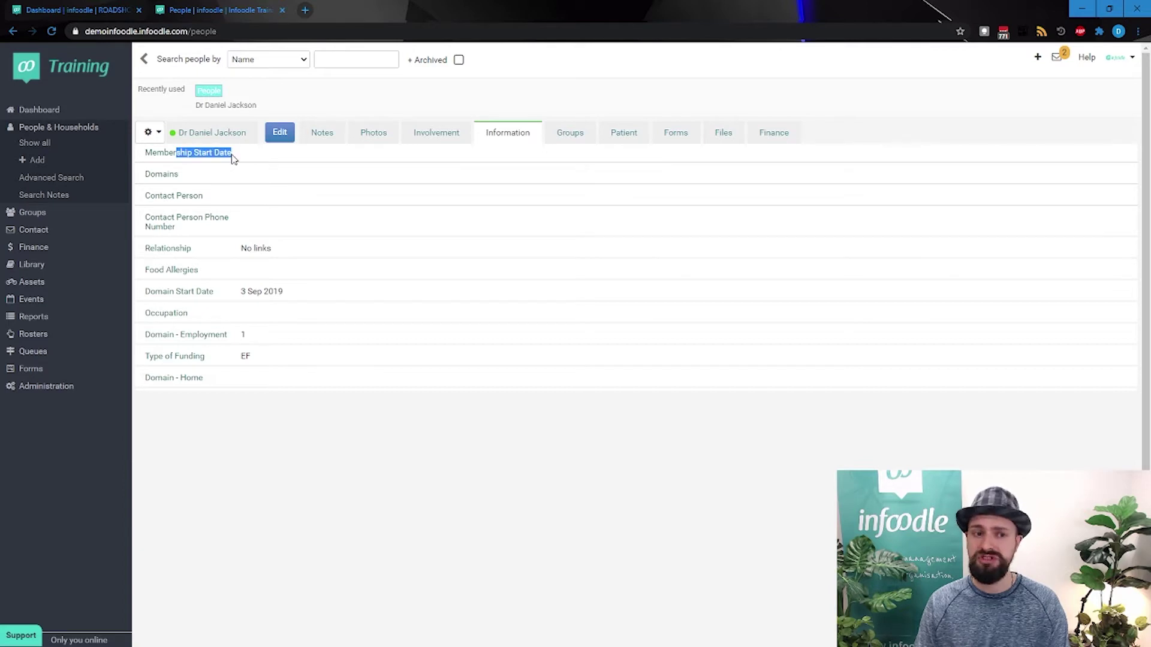
pyautogui.click(297, 381)
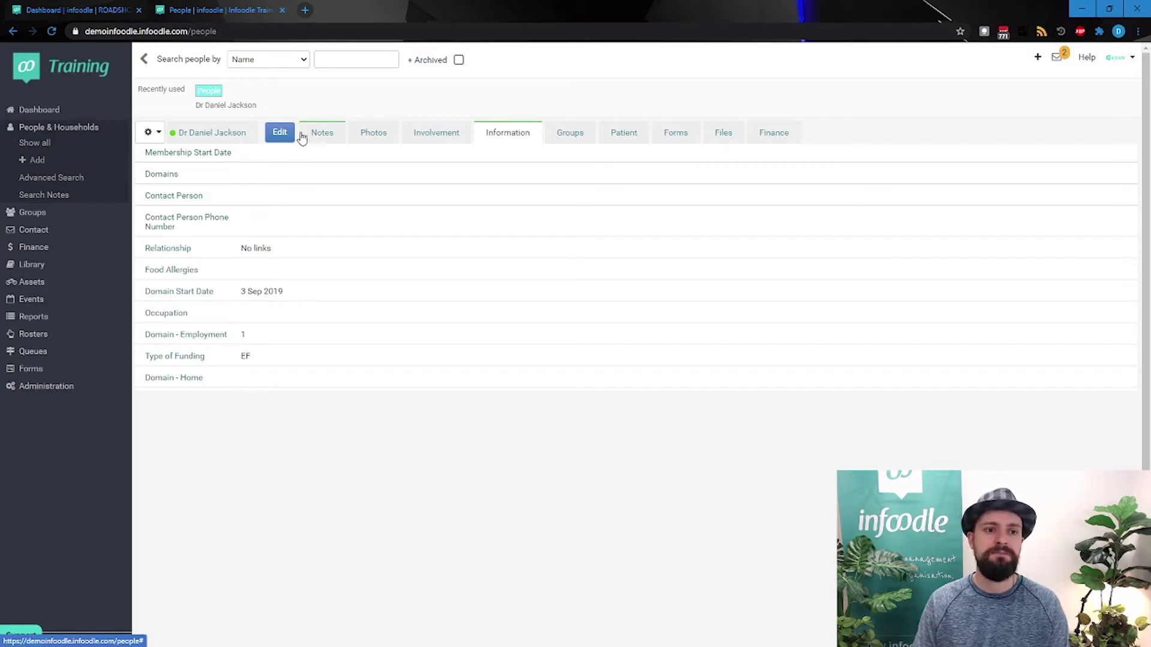
# Step: Put the Information fields into edit mode and enter 'sdfsdf' in the contact person phone field
pyautogui.click(276, 137)
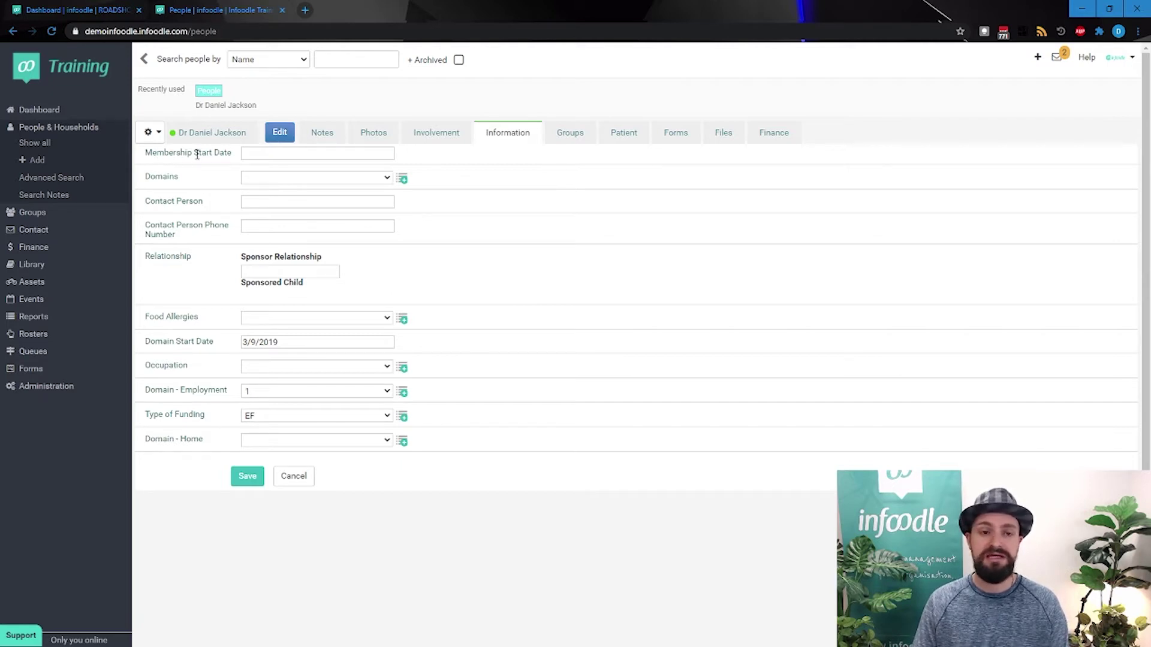
pyautogui.click(263, 229)
pyautogui.write('sdfsdf')
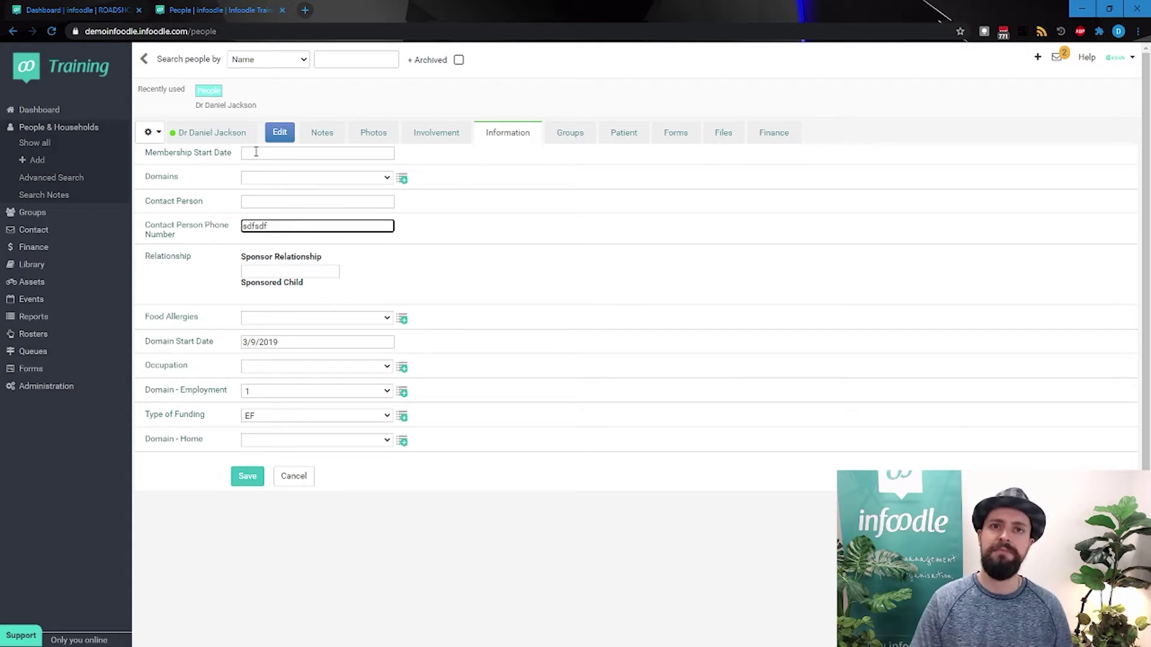
# Step: Set the Membership Start Date to 8/11/2020 from the date picker
pyautogui.click(256, 152)
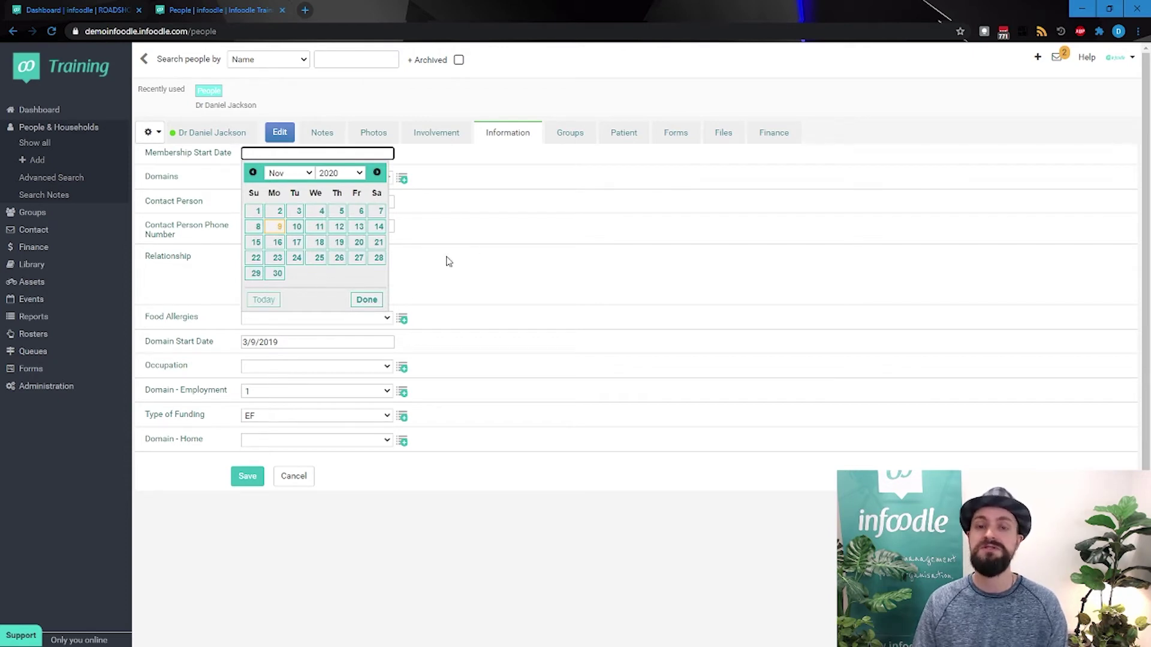
pyautogui.click(257, 226)
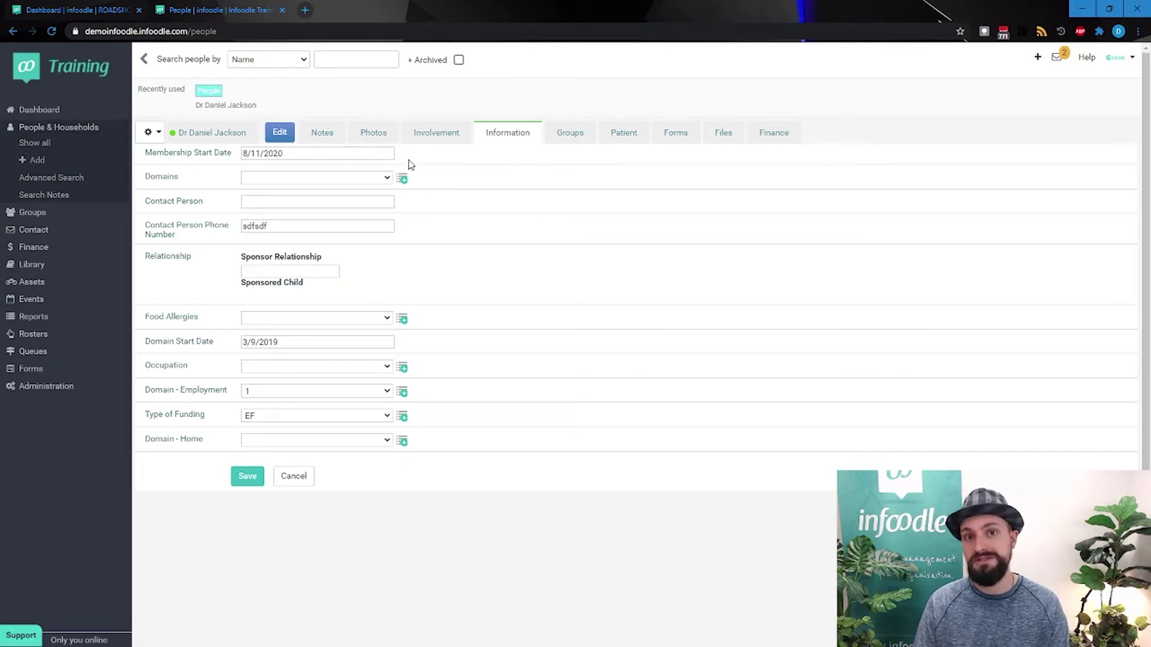
pyautogui.click(354, 179)
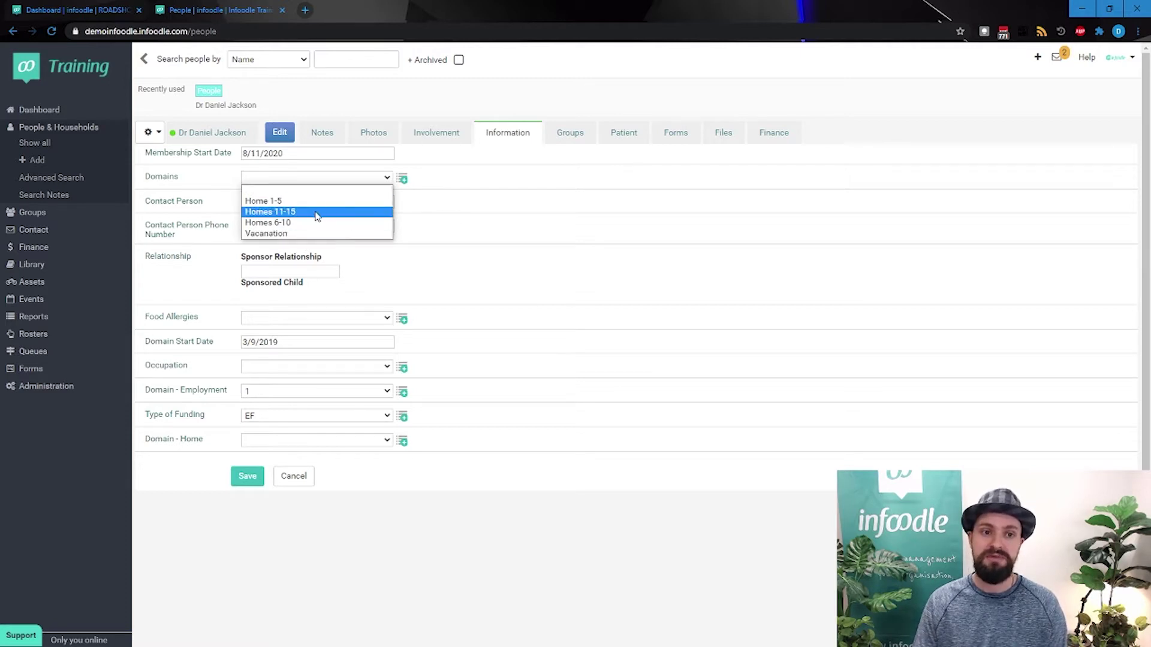
# Step: Set Domains to Homes 11-15, then browse the domain options manager without adding anything
pyautogui.click(316, 213)
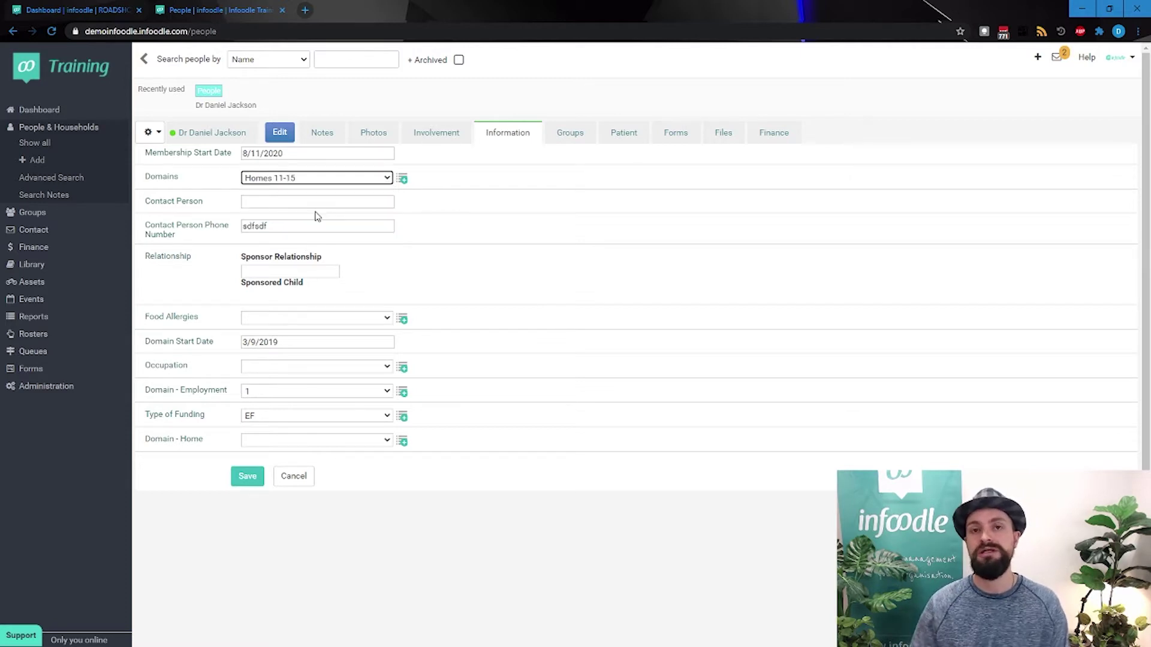
pyautogui.click(403, 178)
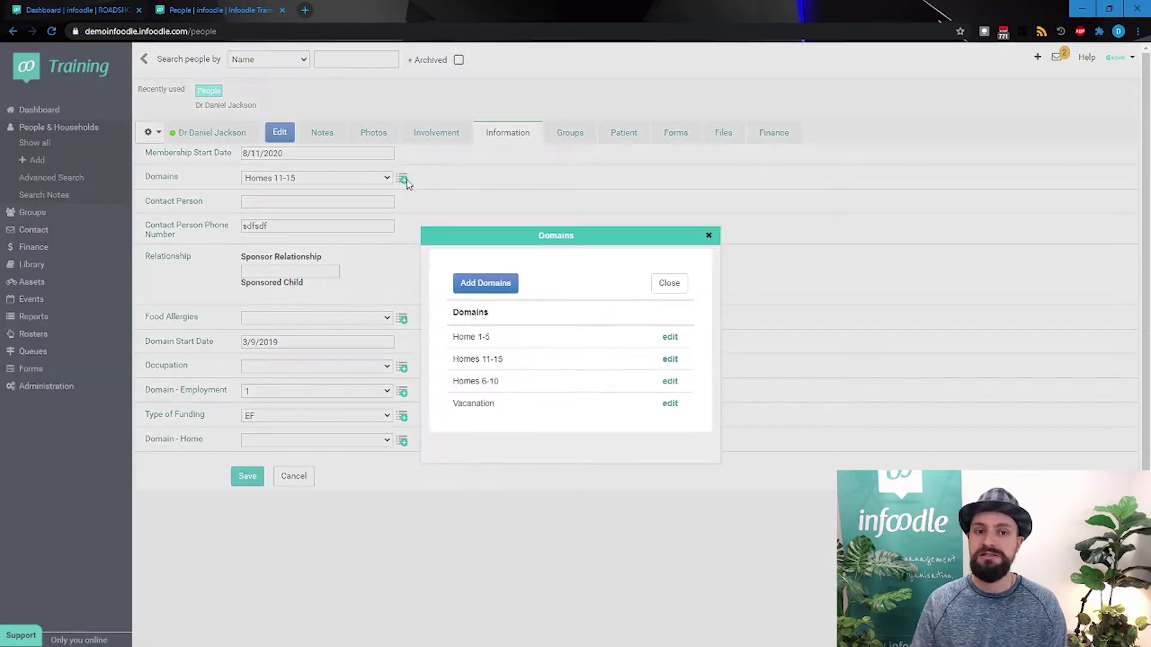
pyautogui.click(508, 284)
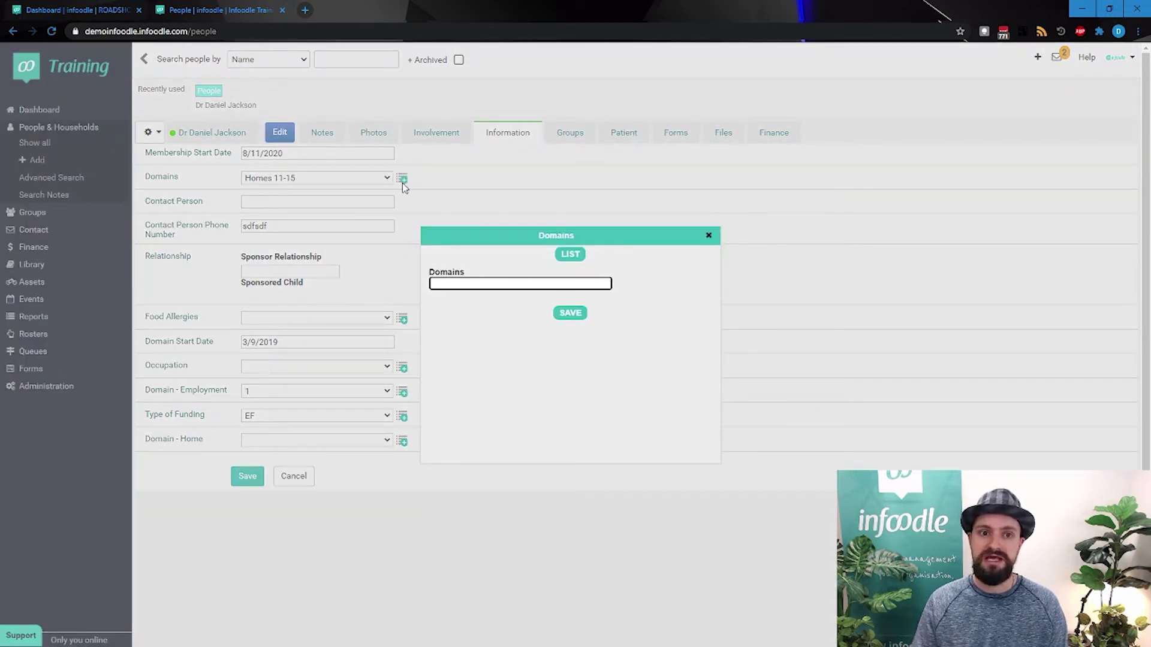
pyautogui.click(461, 284)
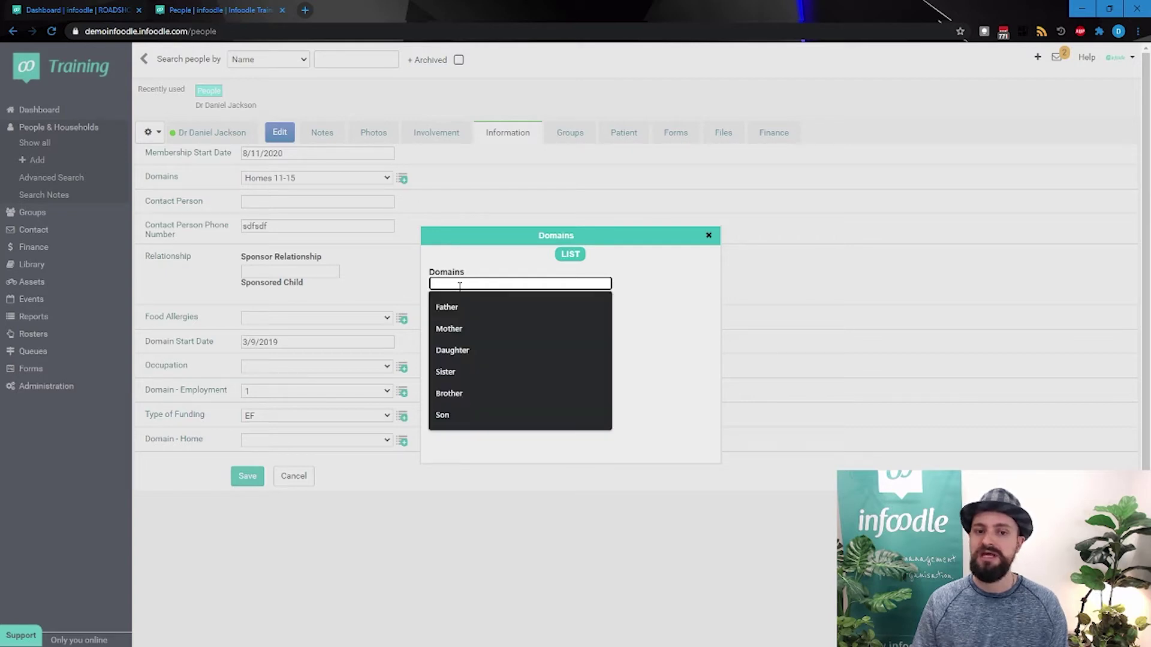
pyautogui.click(624, 302)
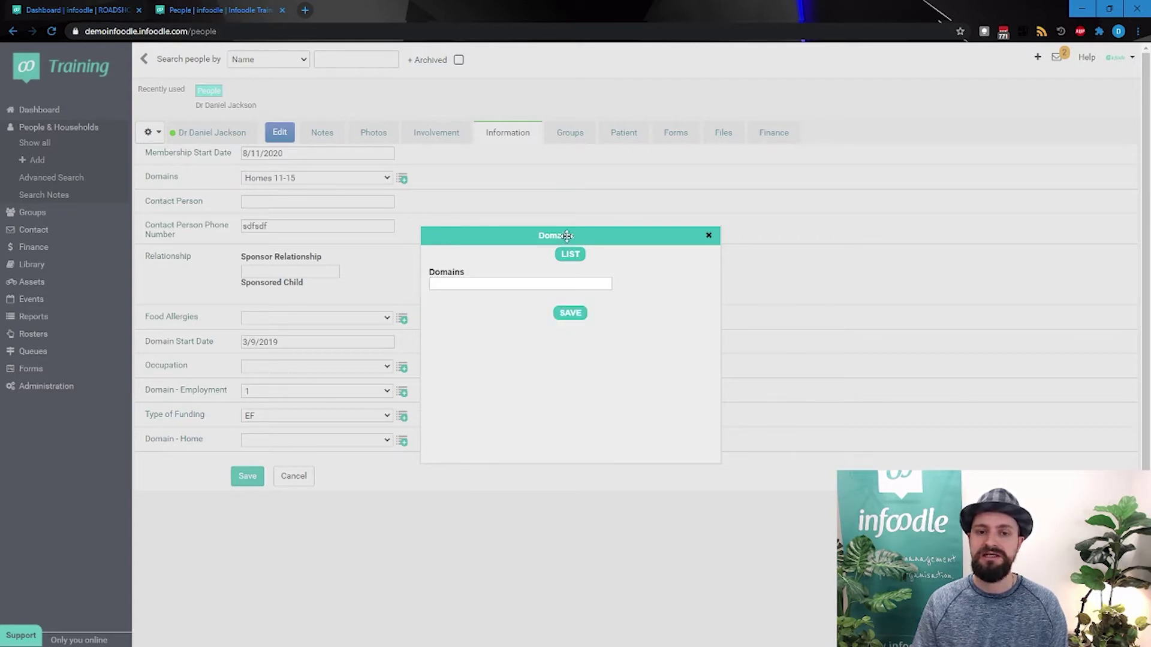
pyautogui.click(570, 253)
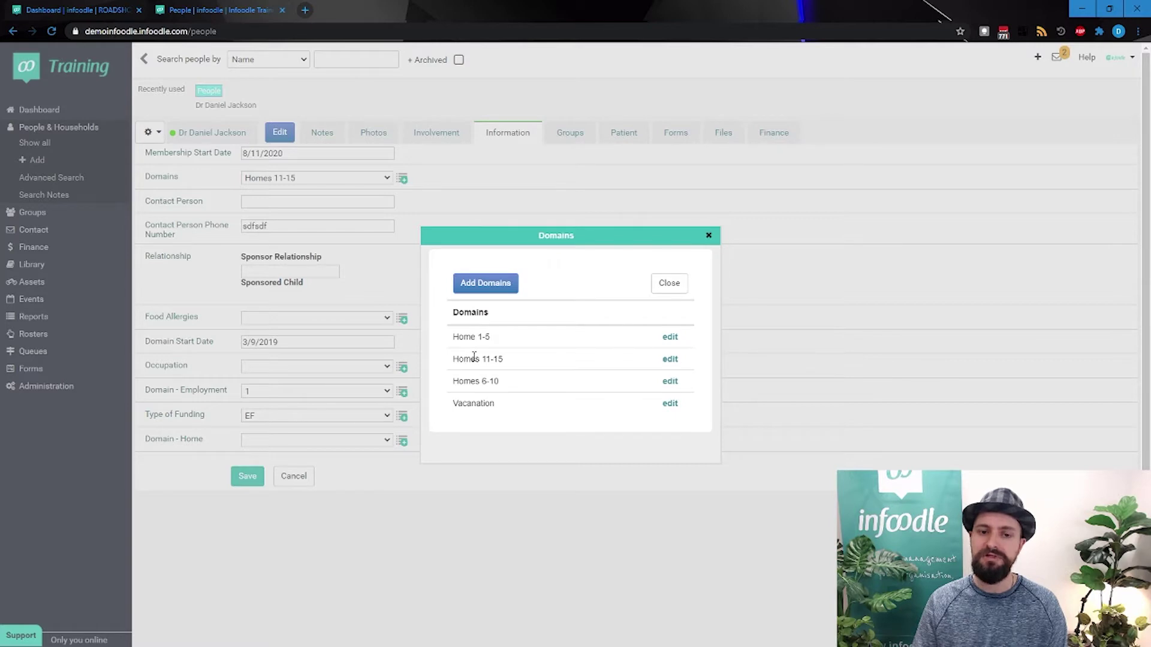
pyautogui.click(669, 283)
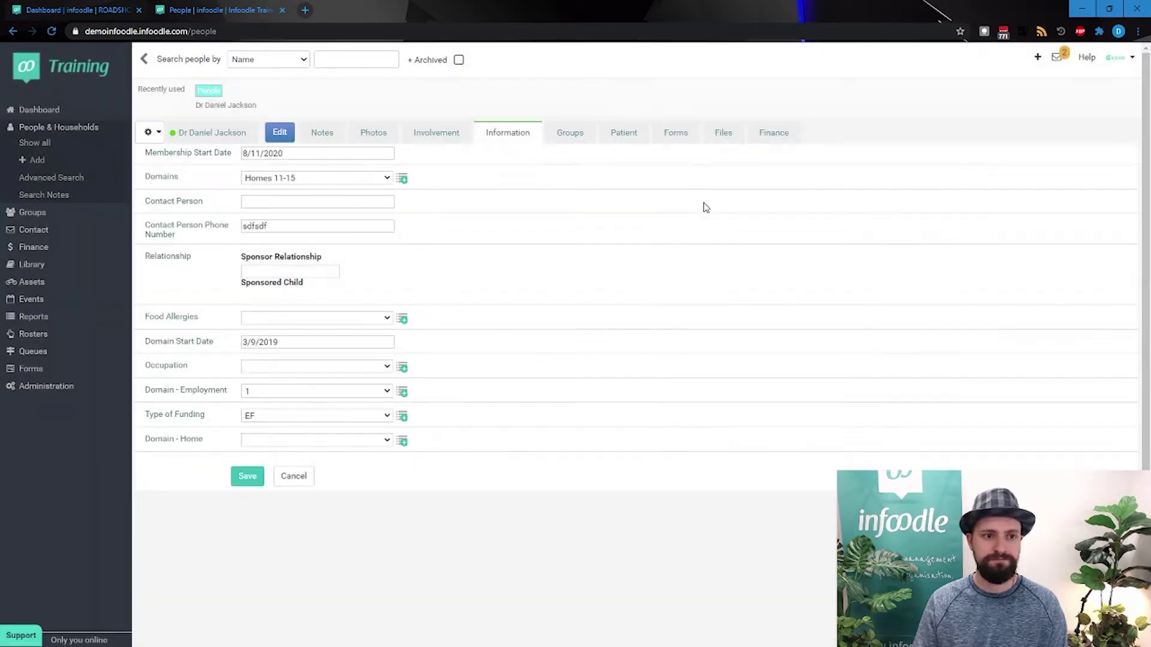
# Step: Type and erase test text in the Contact Person Phone Number field, leaving it empty
pyautogui.doubleClick(311, 232)
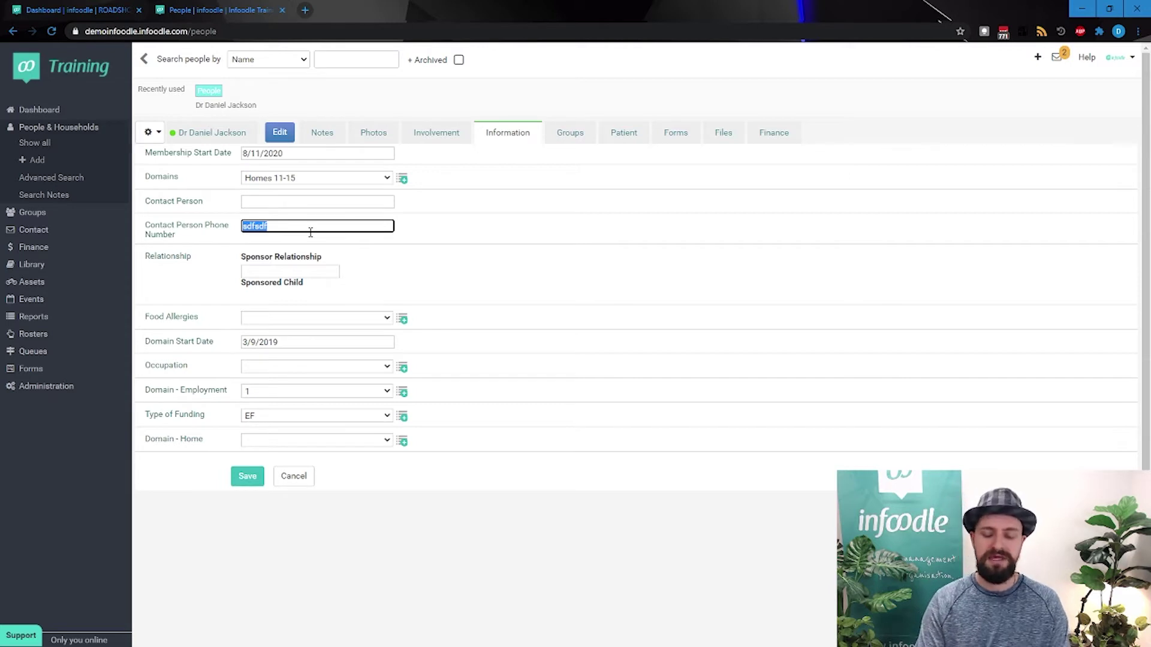
pyautogui.write('sdfg;klsfdgjksjksg')
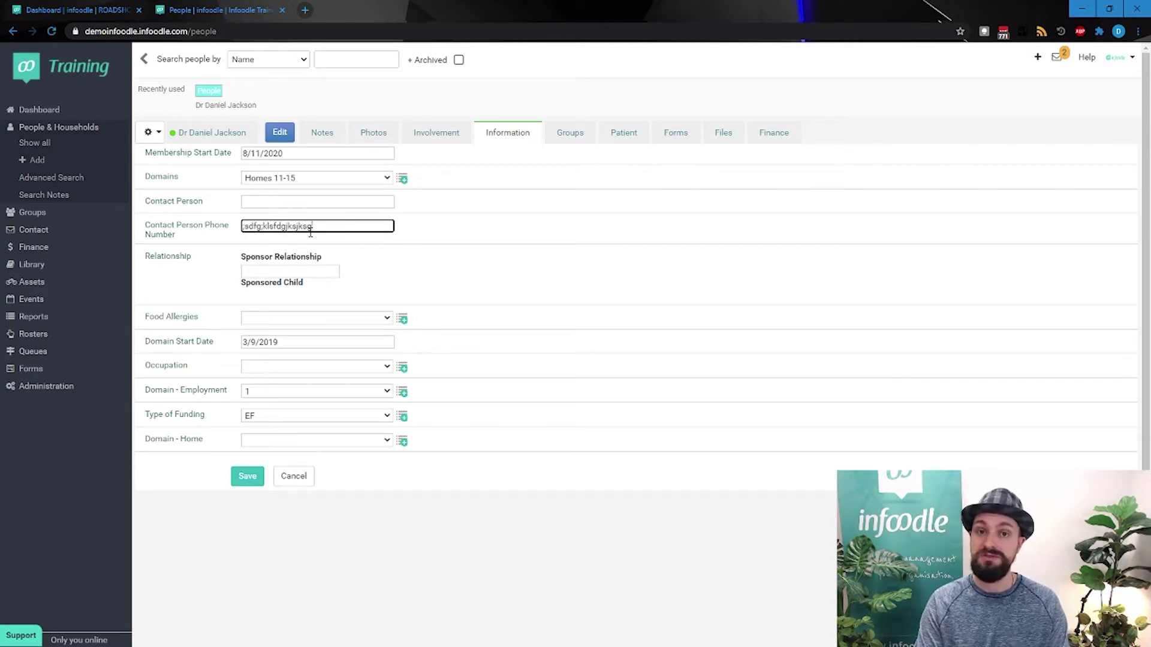
pyautogui.press('BackSpace')
pyautogui.press('BackSpace')
pyautogui.press('BackSpace')
pyautogui.press('BackSpace')
pyautogui.press('BackSpace')
pyautogui.press('BackSpace')
pyautogui.press('BackSpace')
pyautogui.press('BackSpace')
pyautogui.press('BackSpace')
pyautogui.press('BackSpace')
pyautogui.press('BackSpace')
pyautogui.press('BackSpace')
pyautogui.press('BackSpace')
pyautogui.press('BackSpace')
pyautogui.press('BackSpace')
pyautogui.press('BackSpace')
pyautogui.press('BackSpace')
pyautogui.press('BackSpace')
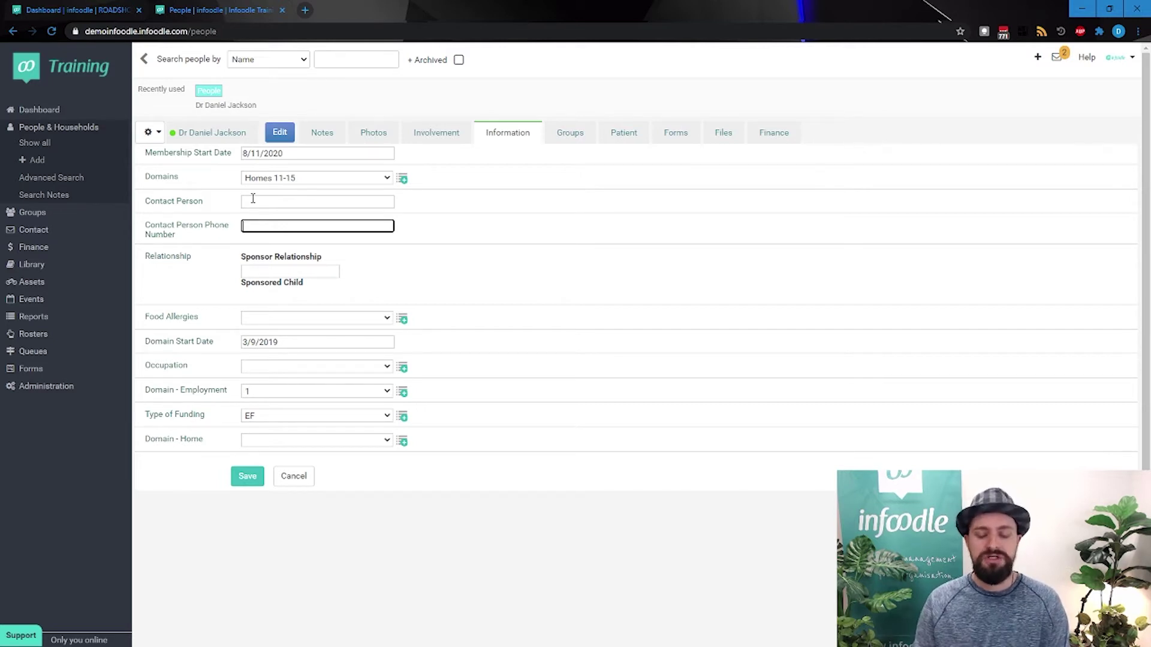
pyautogui.write('sdgdsfg')
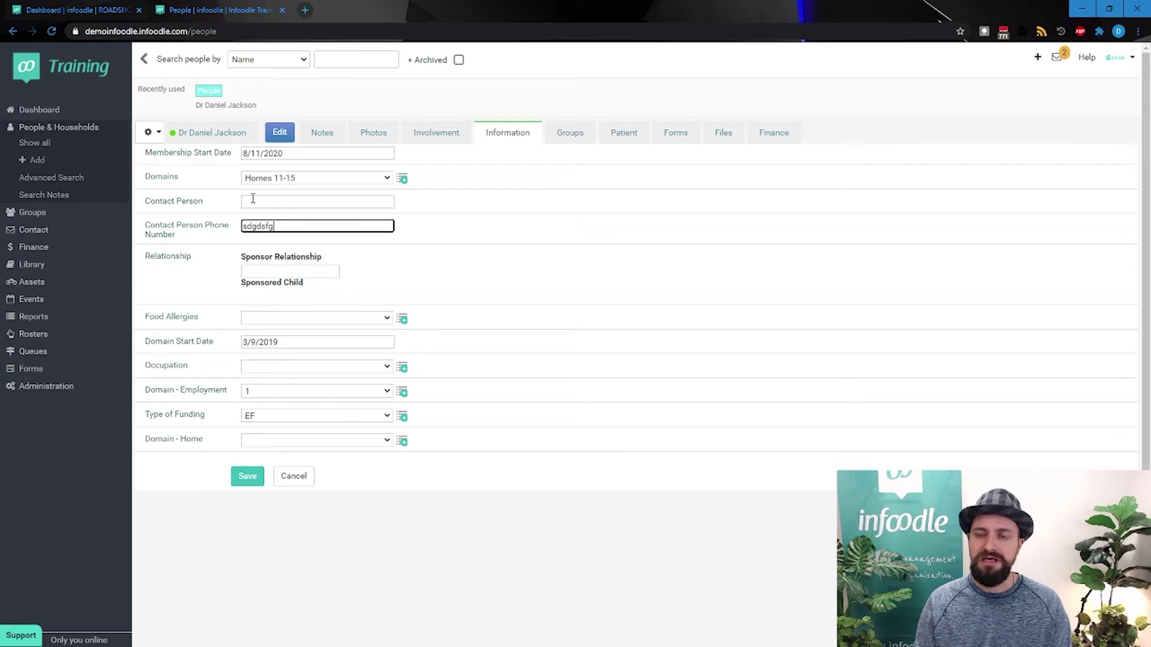
pyautogui.press('BackSpace')
pyautogui.press('BackSpace')
pyautogui.press('BackSpace')
pyautogui.press('BackSpace')
pyautogui.press('BackSpace')
pyautogui.press('BackSpace')
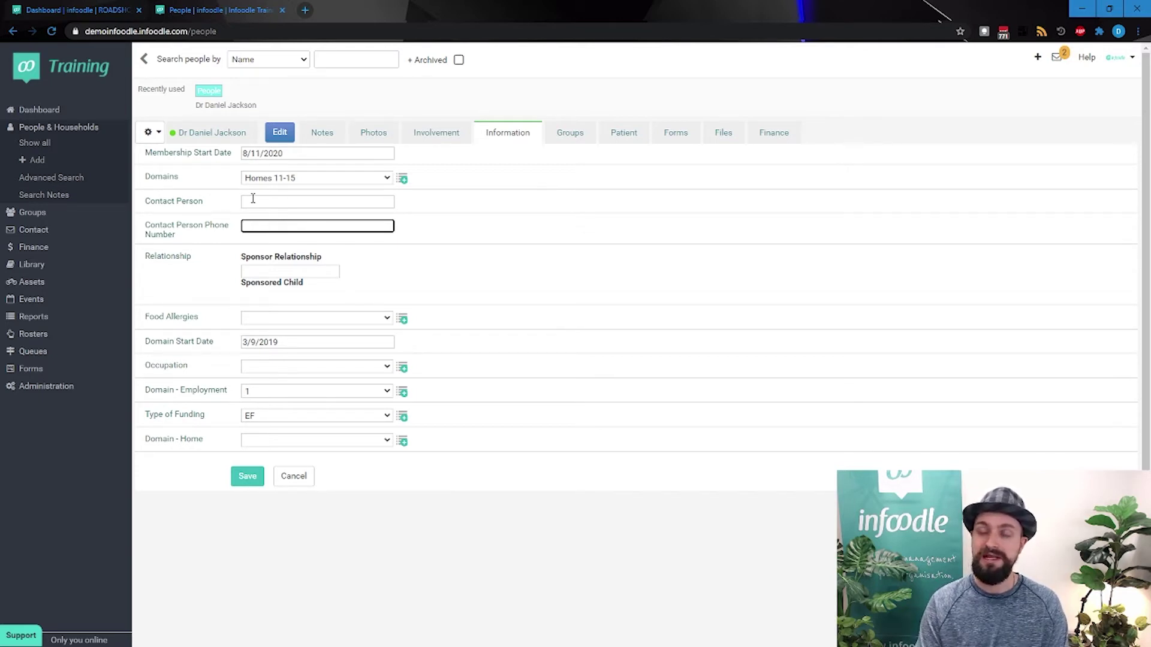
pyautogui.write('02552')
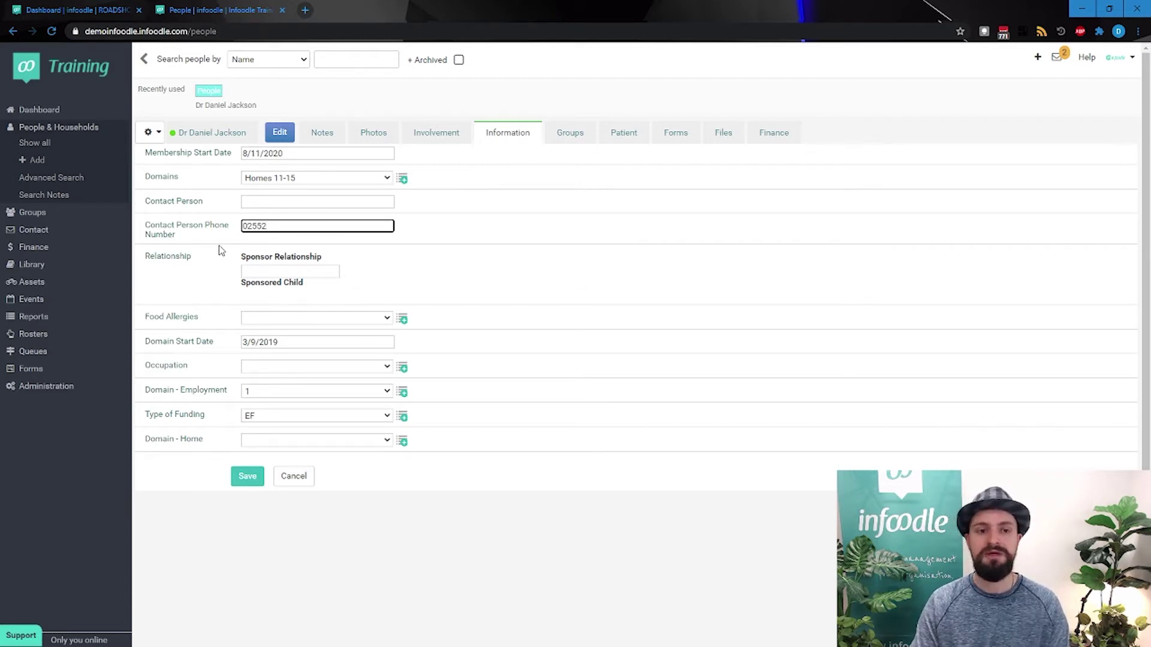
pyautogui.press('BackSpace')
pyautogui.press('BackSpace')
pyautogui.press('BackSpace')
pyautogui.press('BackSpace')
pyautogui.press('BackSpace')
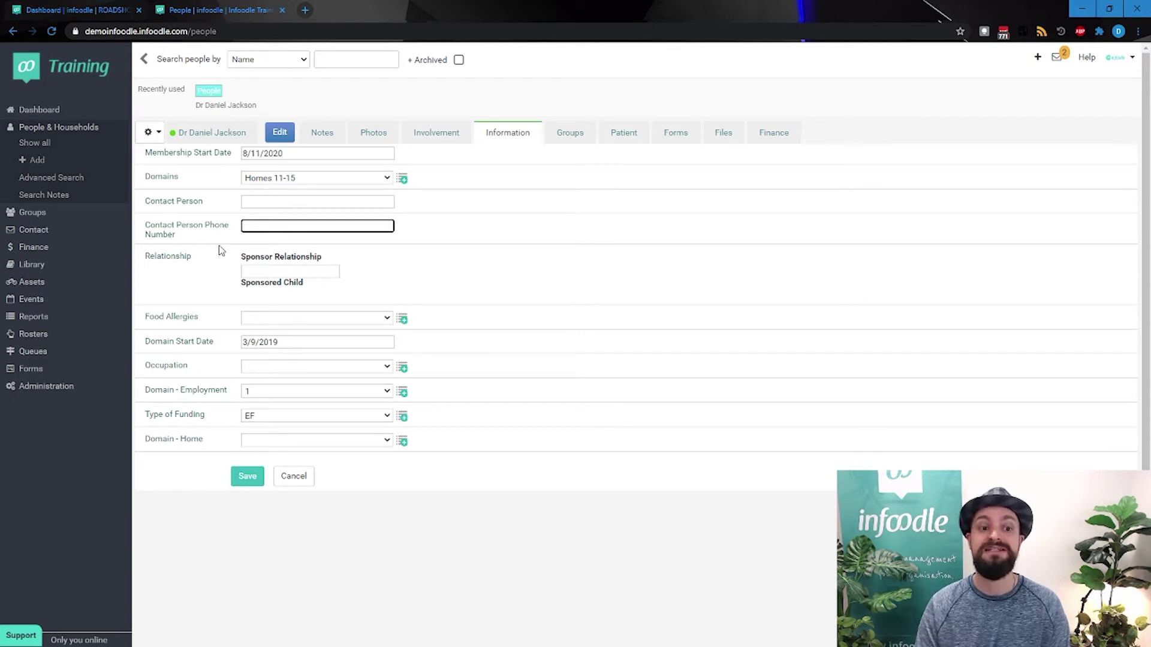
pyautogui.click(216, 303)
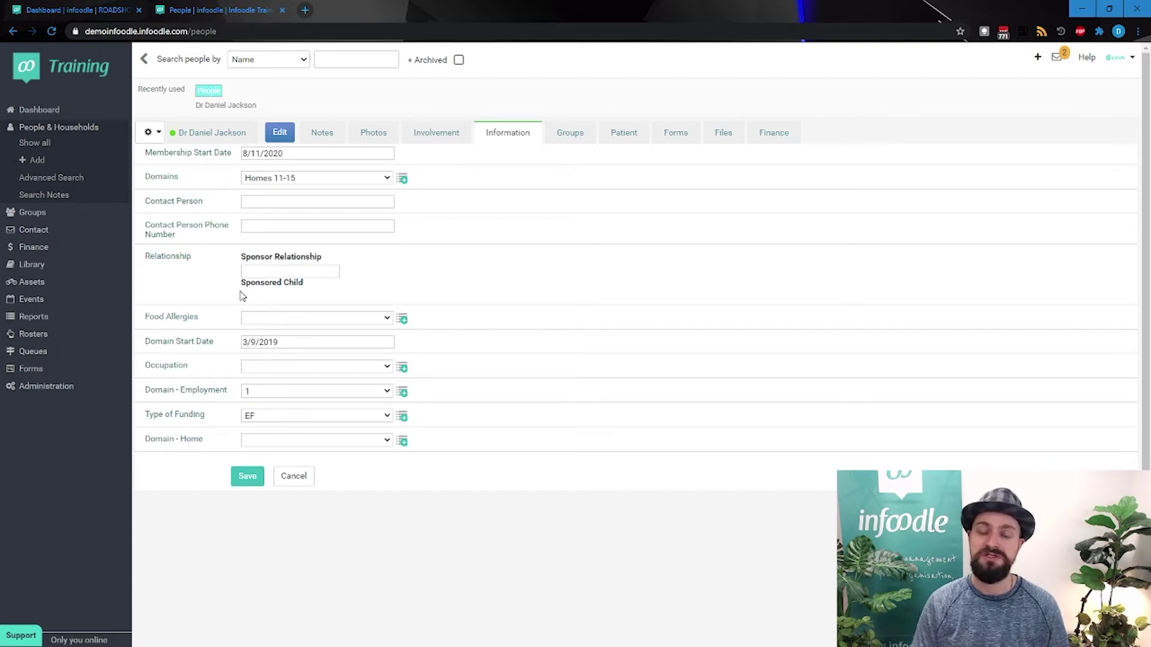
# Step: Return to the contact's main profile page and scroll through its details
pyautogui.click(213, 135)
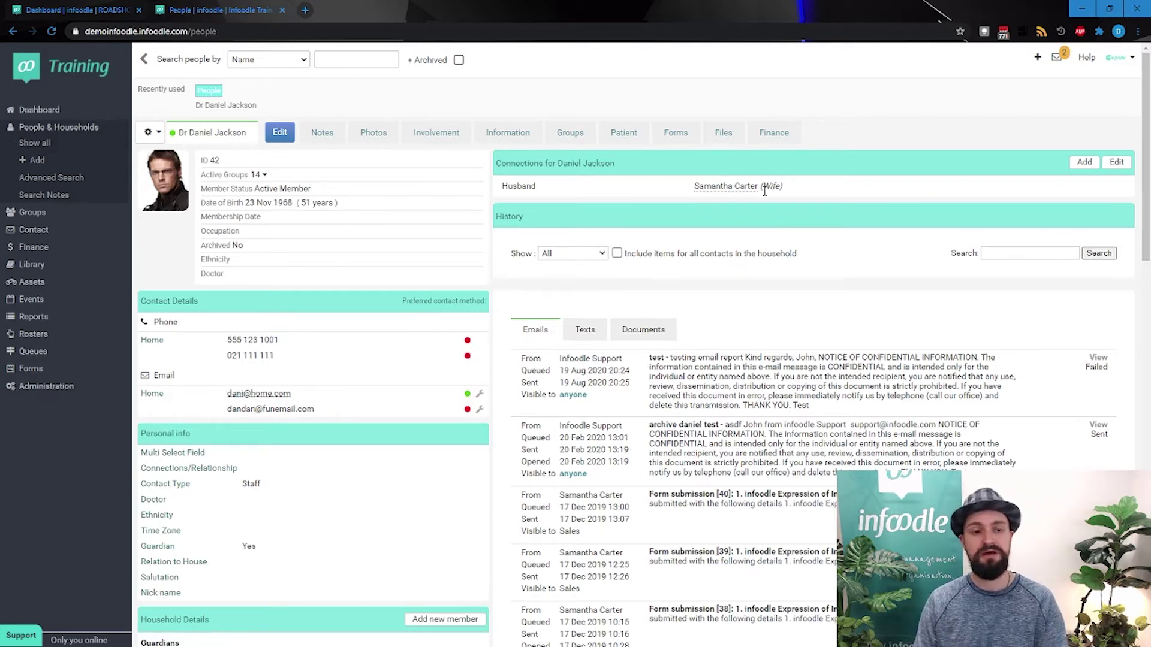
pyautogui.scroll(-6, 424, 462)
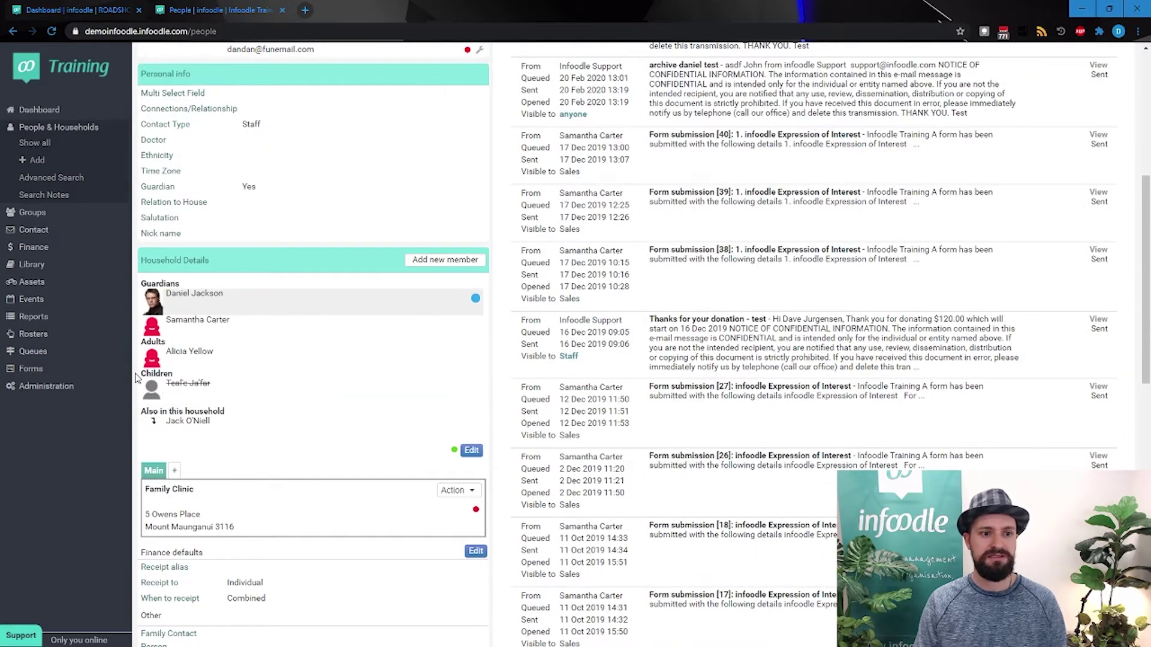
pyautogui.scroll(6, 336, 447)
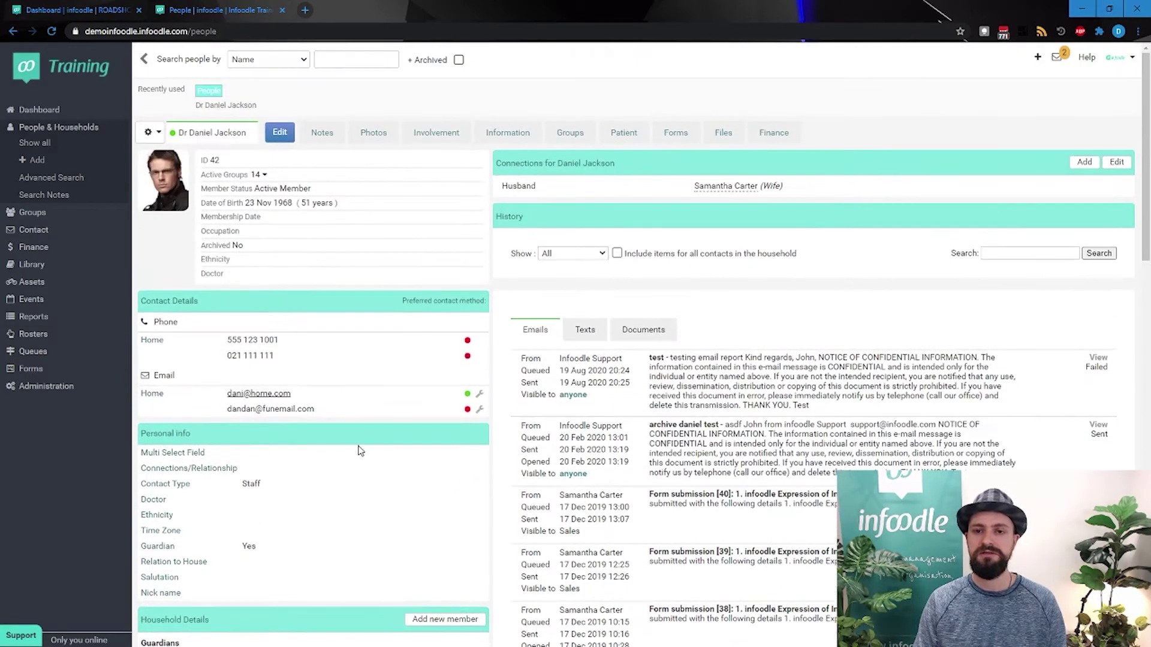
# Step: Add a saved connection with this contact as Father and the person found by name search as Son
pyautogui.click(1085, 162)
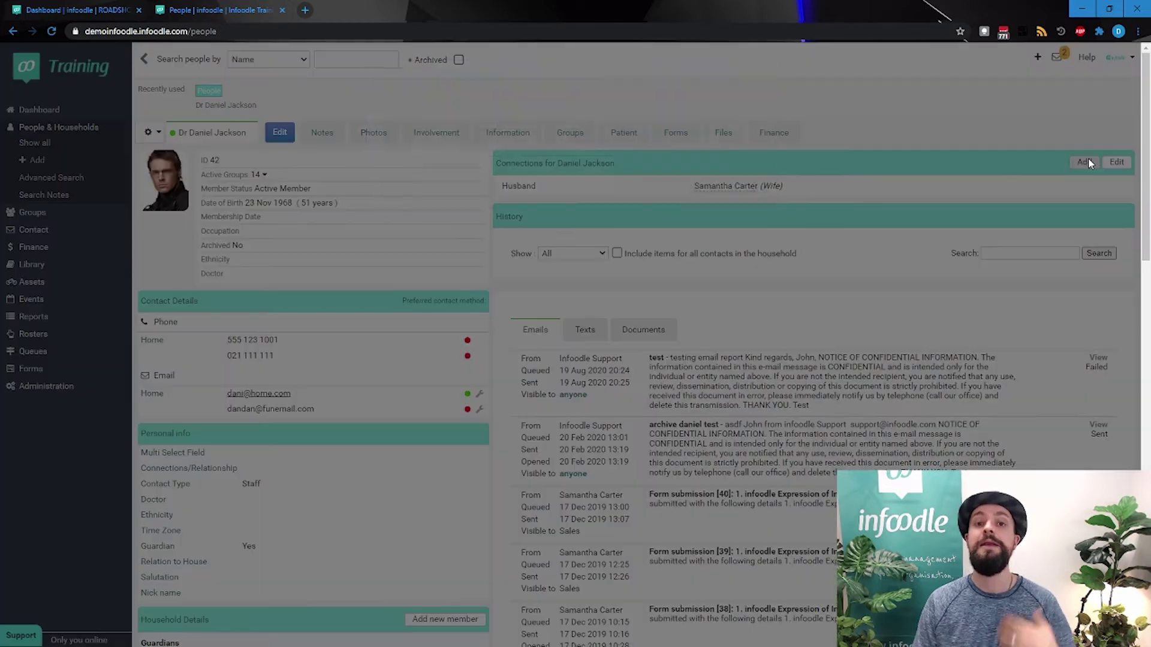
pyautogui.click(625, 133)
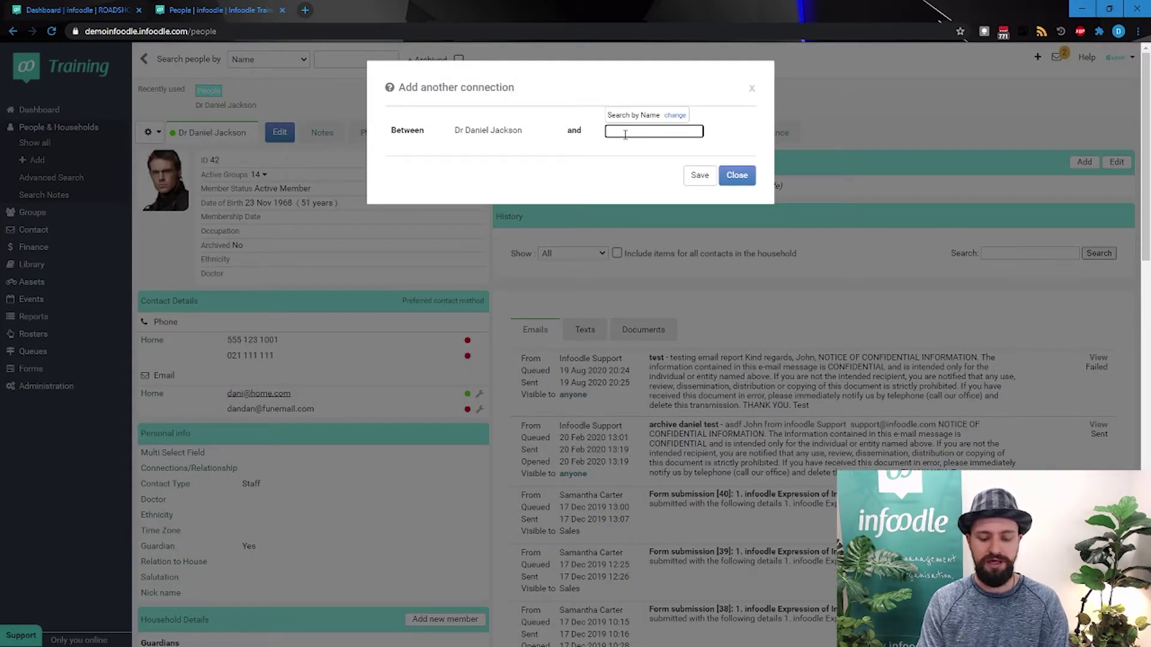
pyautogui.write('jack')
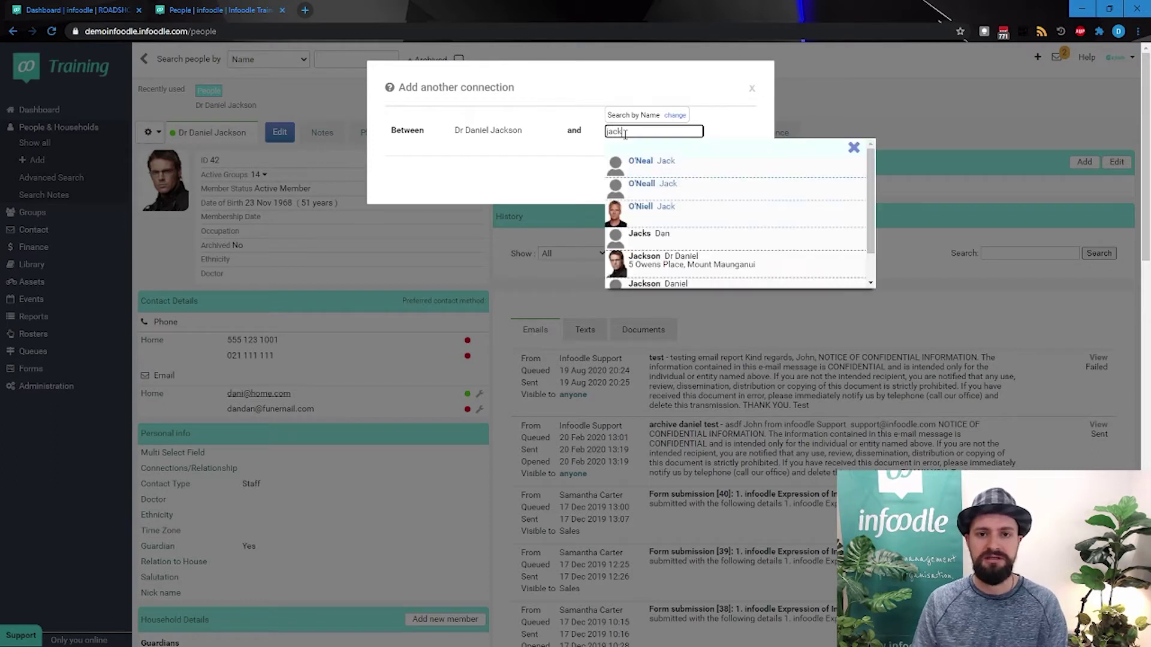
pyautogui.click(668, 217)
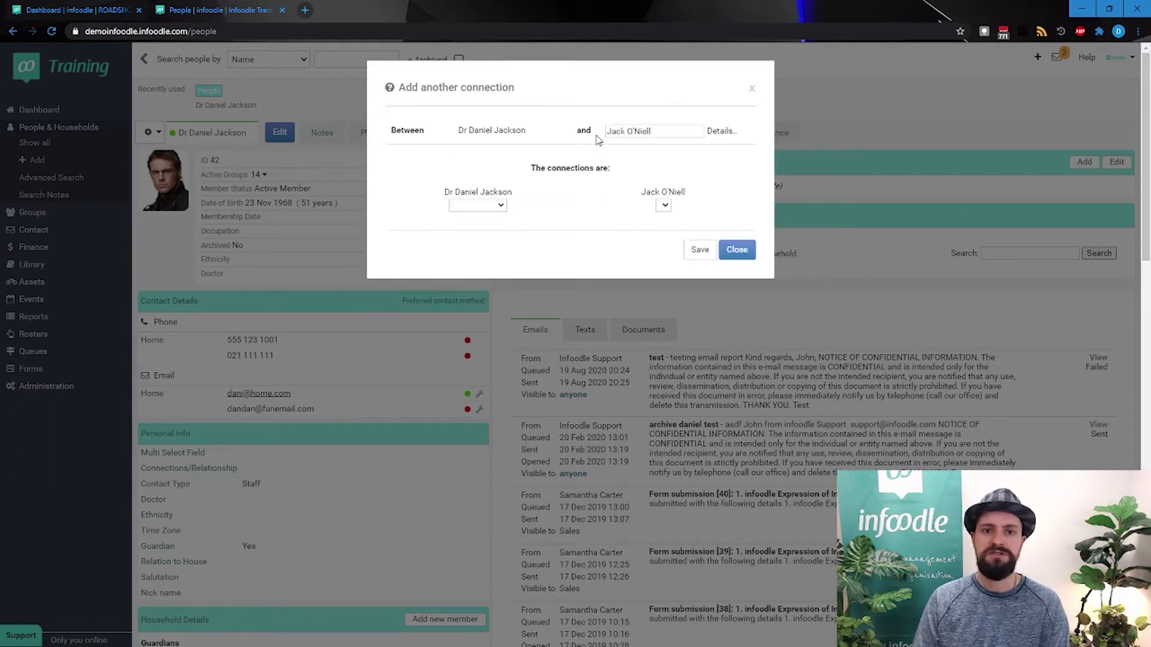
pyautogui.click(467, 207)
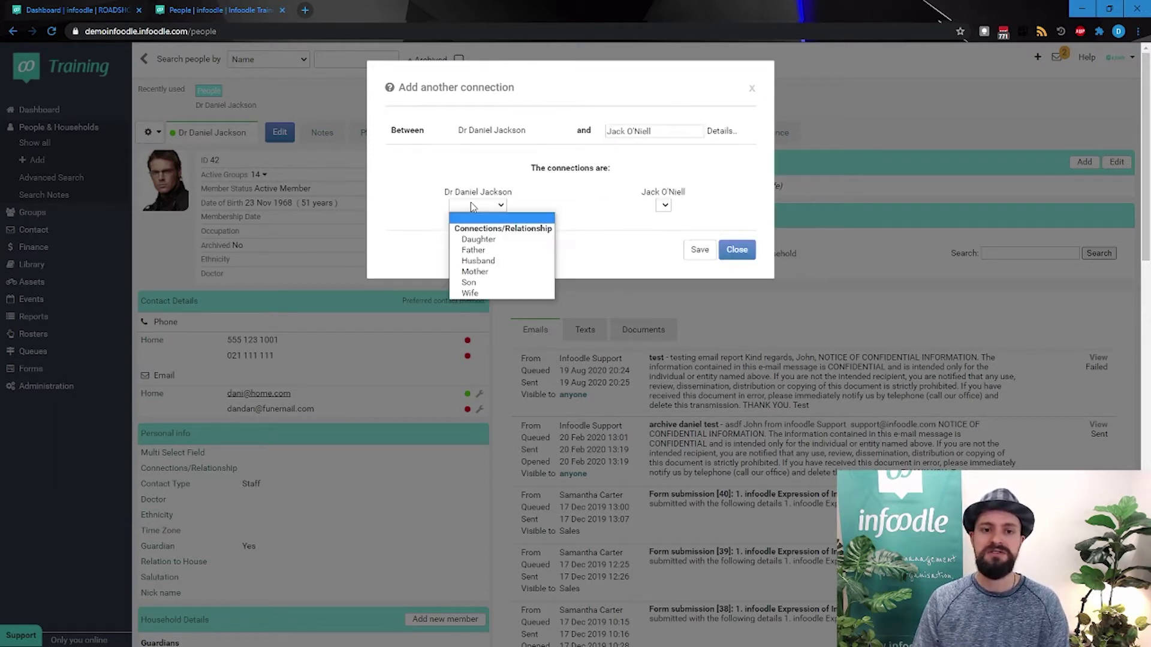
pyautogui.click(487, 251)
pyautogui.click(660, 205)
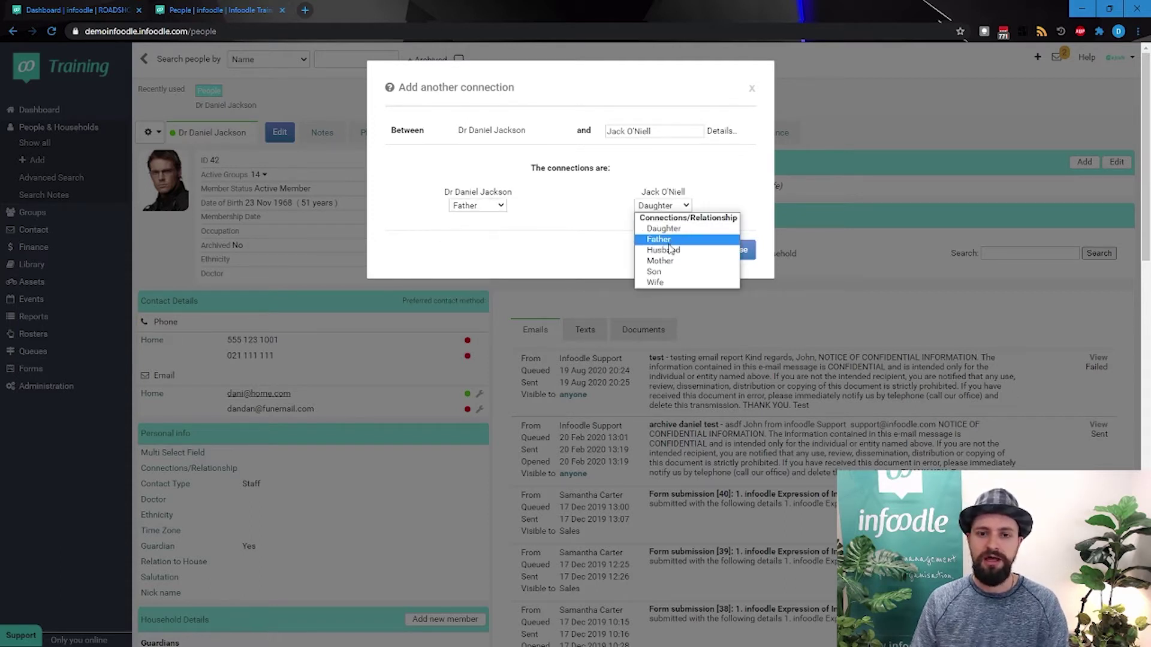
pyautogui.click(654, 272)
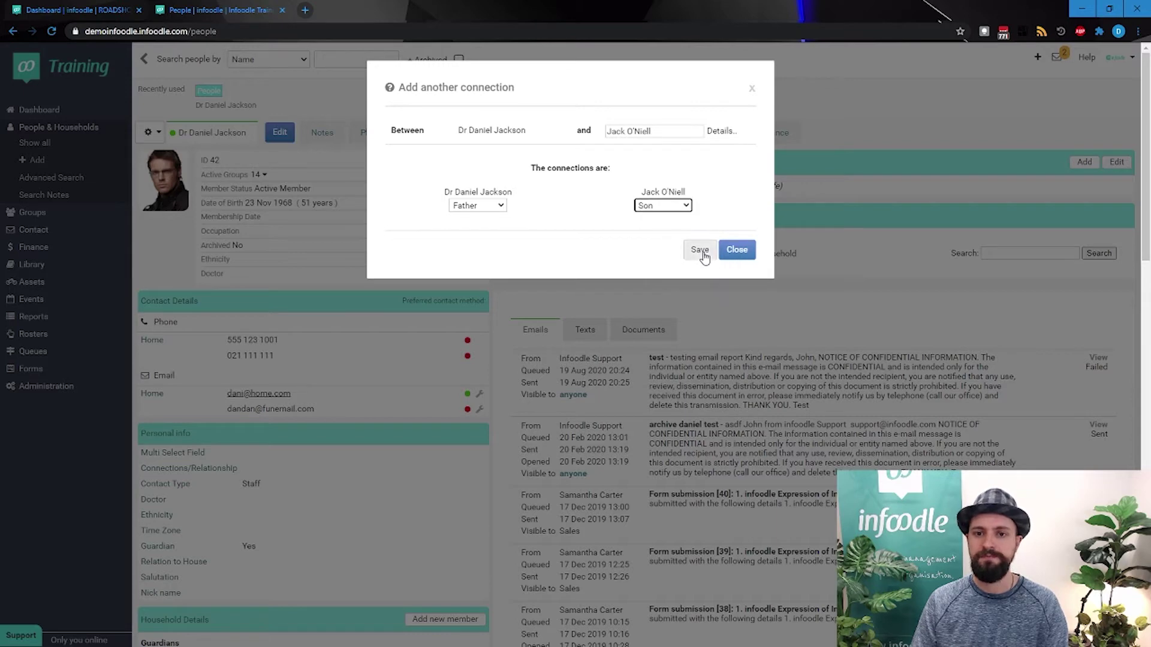
pyautogui.click(699, 251)
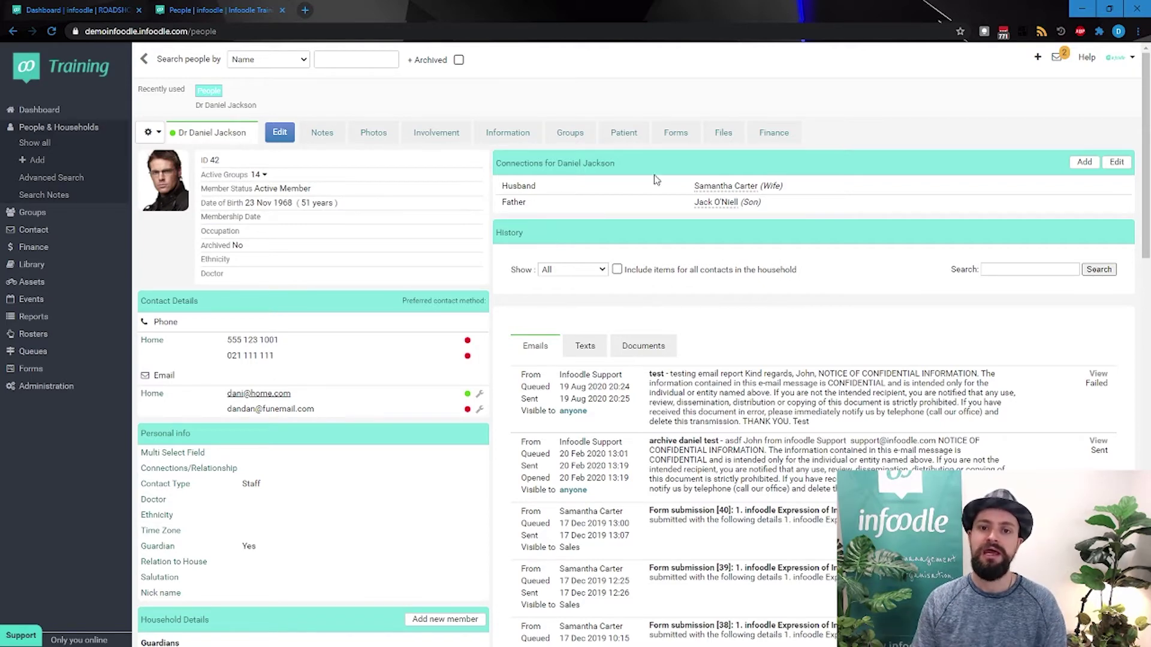
pyautogui.click(719, 189)
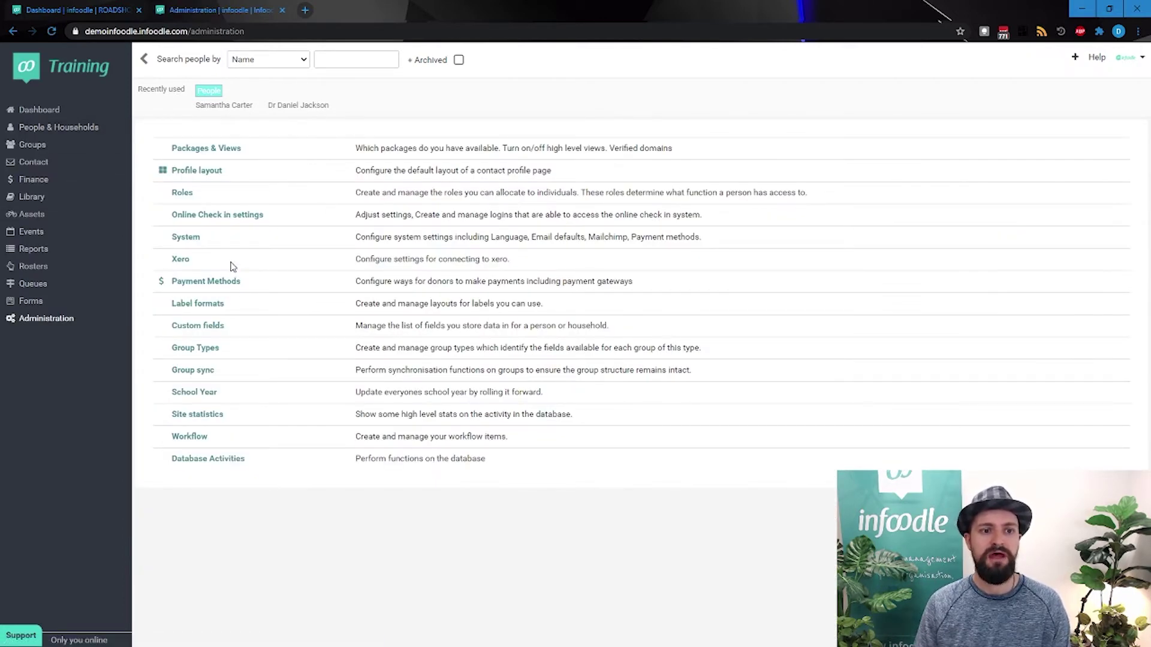
# Step: Open Custom fields in Administration and manage the People fields list
pyautogui.click(198, 326)
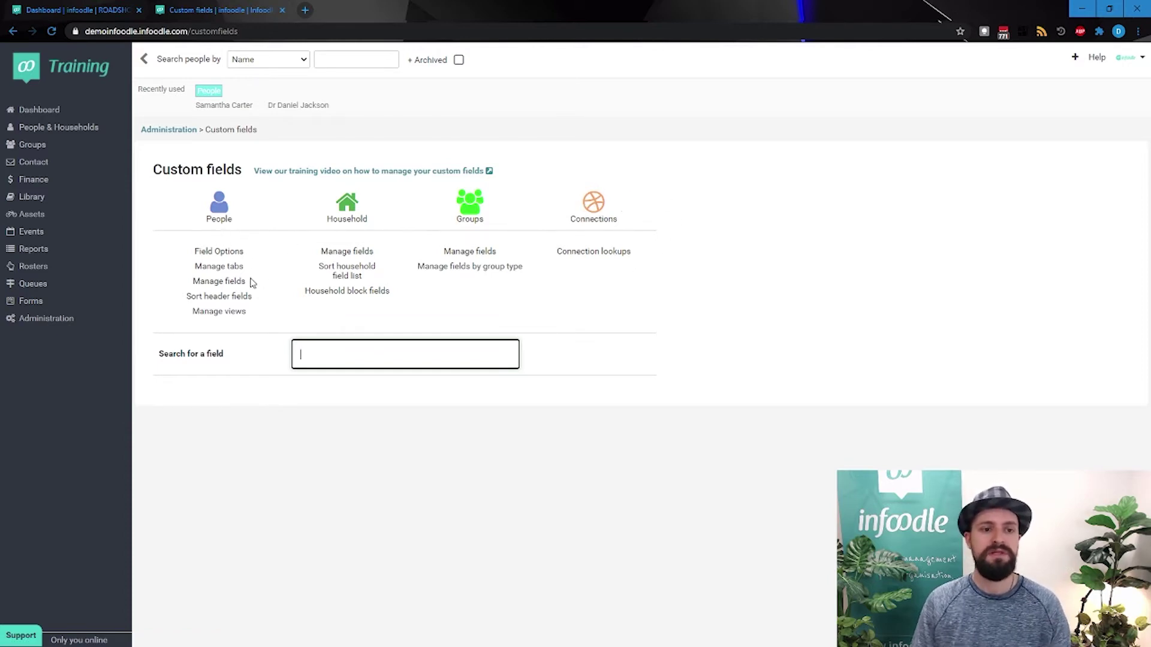
pyautogui.click(220, 283)
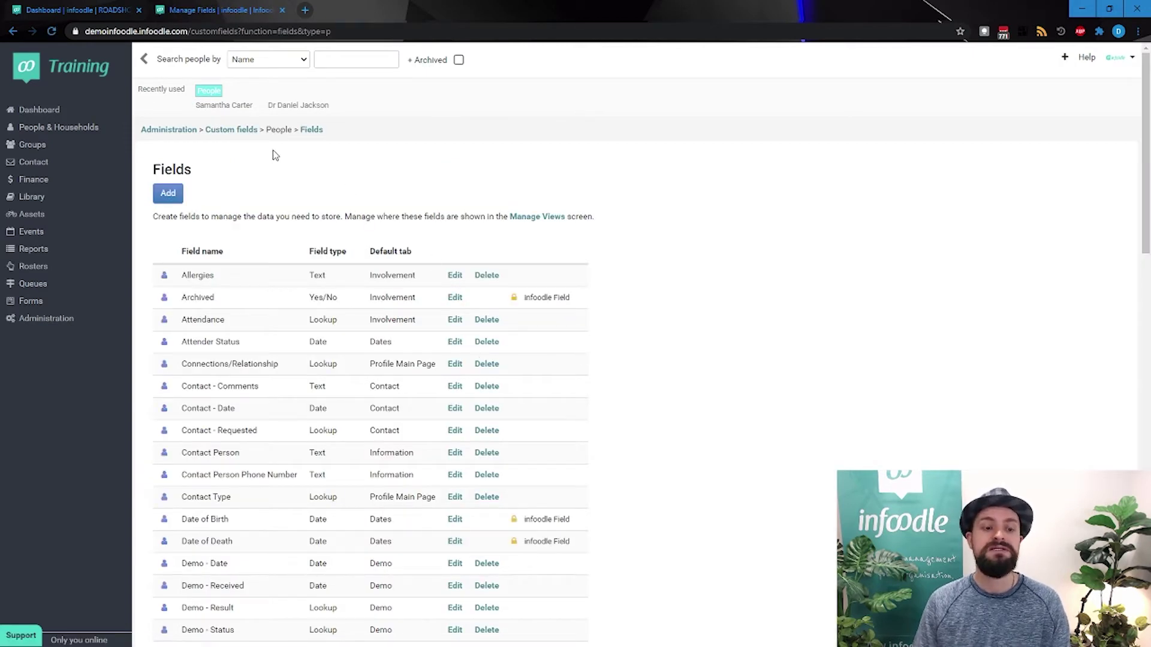
pyautogui.scroll(-1, 274, 155)
pyautogui.scroll(-9, 274, 155)
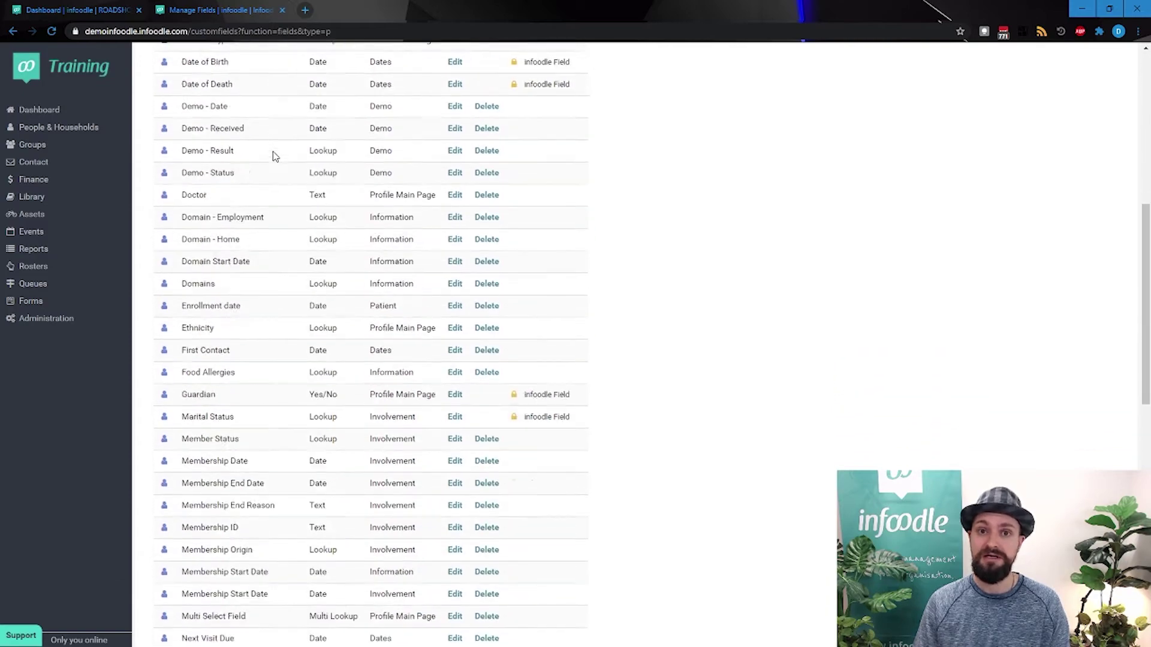
pyautogui.scroll(-5, 273, 154)
pyautogui.scroll(11, 273, 155)
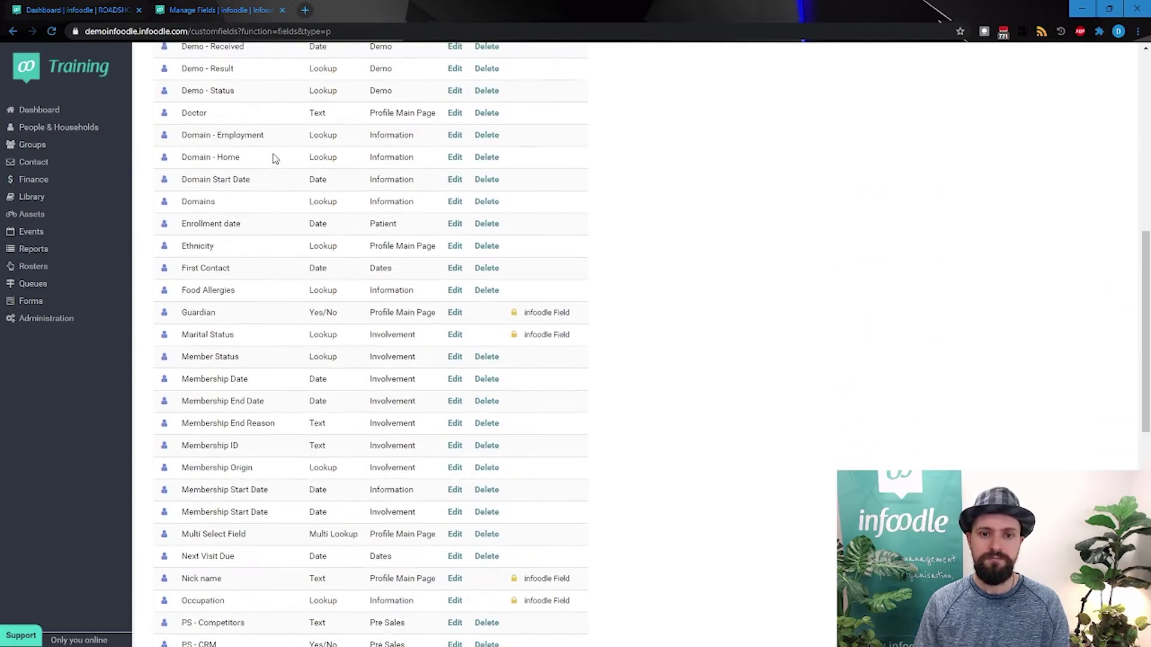
pyautogui.scroll(4, 616, 303)
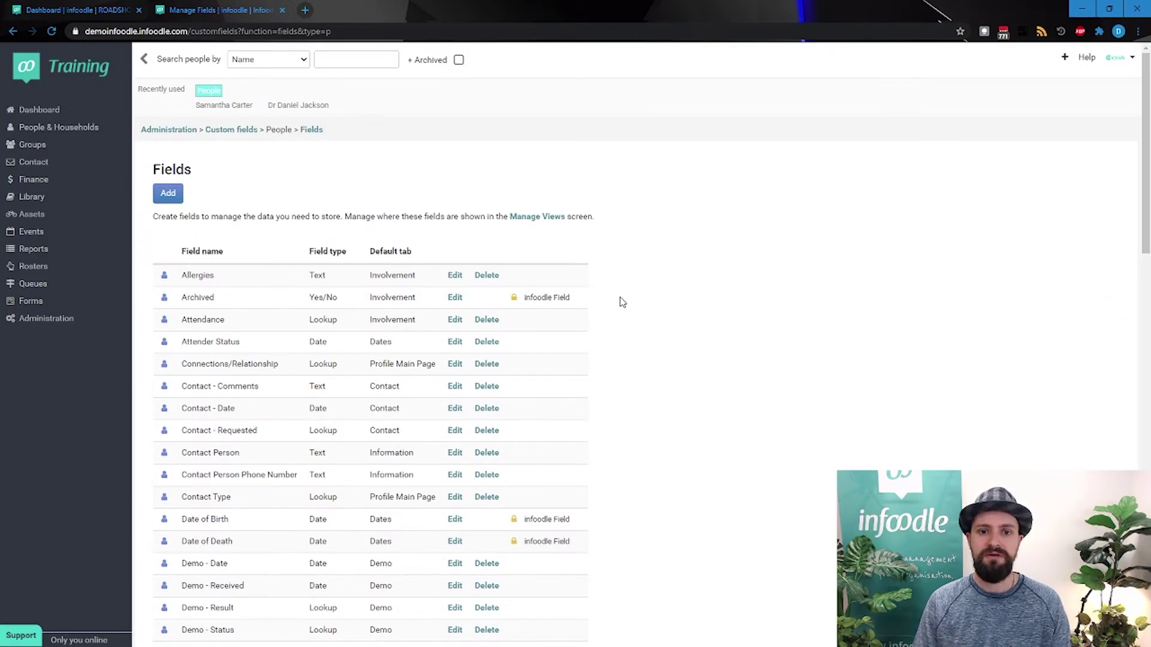
pyautogui.moveTo(619, 300); pyautogui.dragTo(515, 306)
pyautogui.click(515, 305)
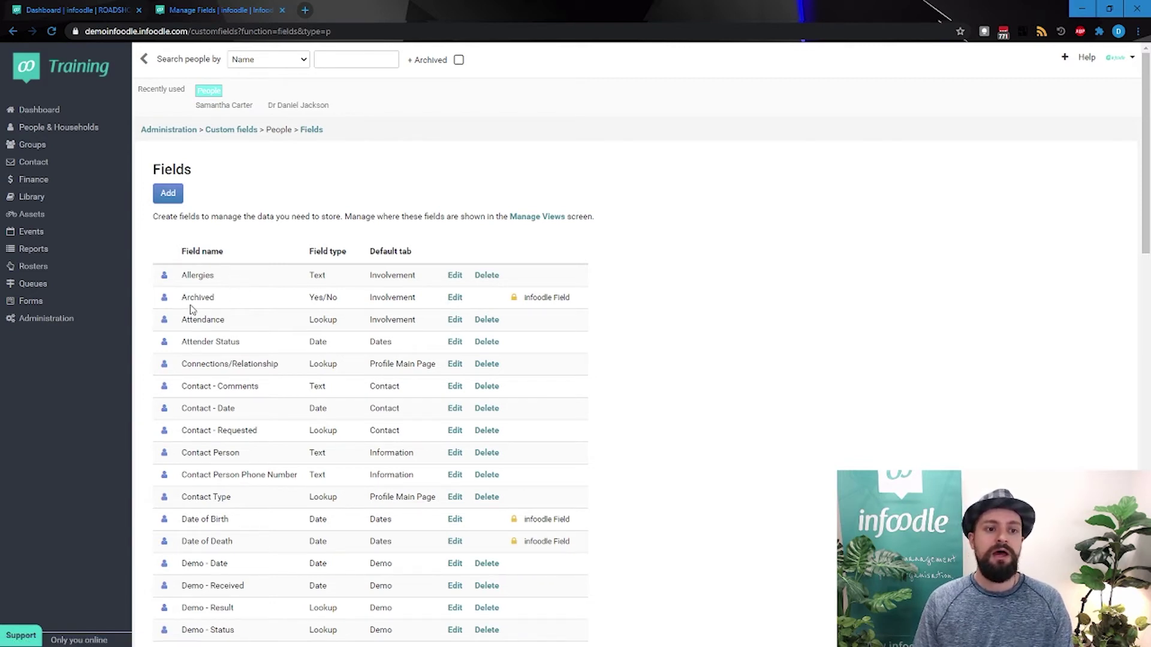
# Step: Edit the Allergies custom field's name to 'Allergy' and save it
pyautogui.click(455, 281)
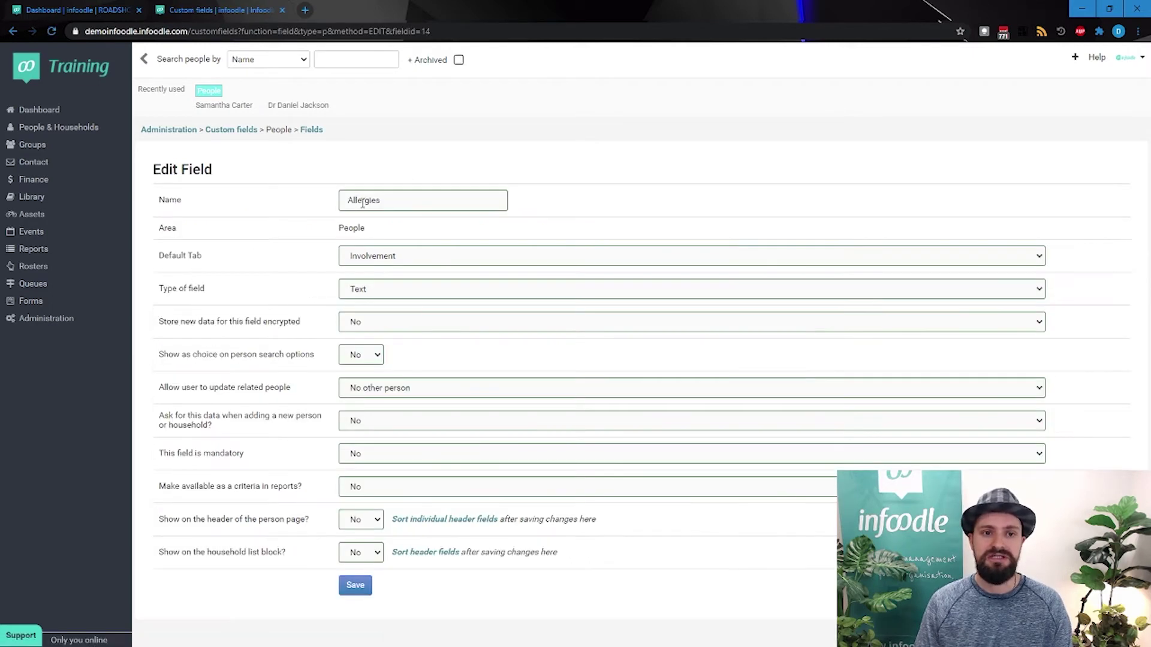
pyautogui.click(363, 204)
pyautogui.moveTo(369, 204); pyautogui.dragTo(402, 210)
pyautogui.write('y')
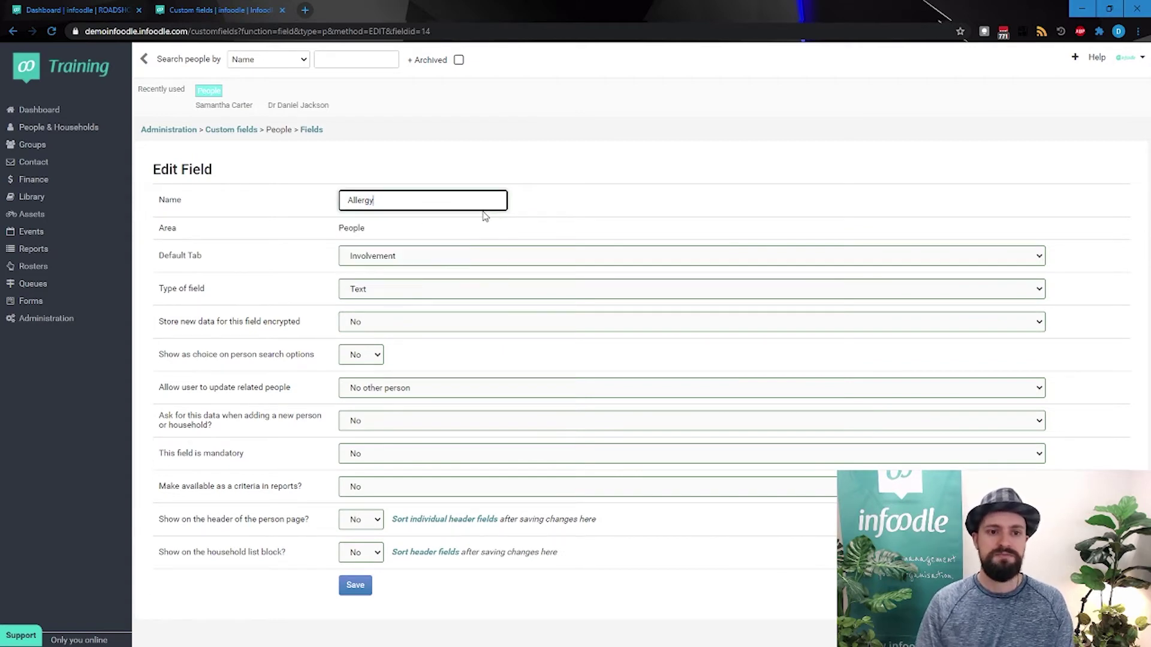
pyautogui.click(367, 587)
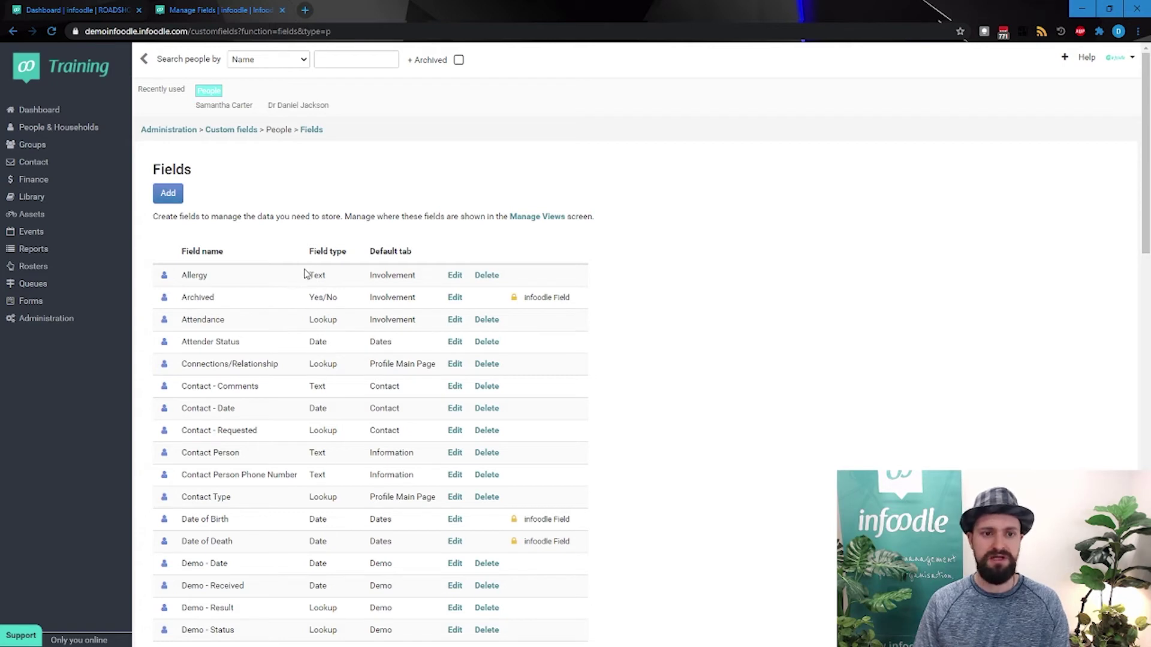
pyautogui.moveTo(307, 273); pyautogui.dragTo(336, 275)
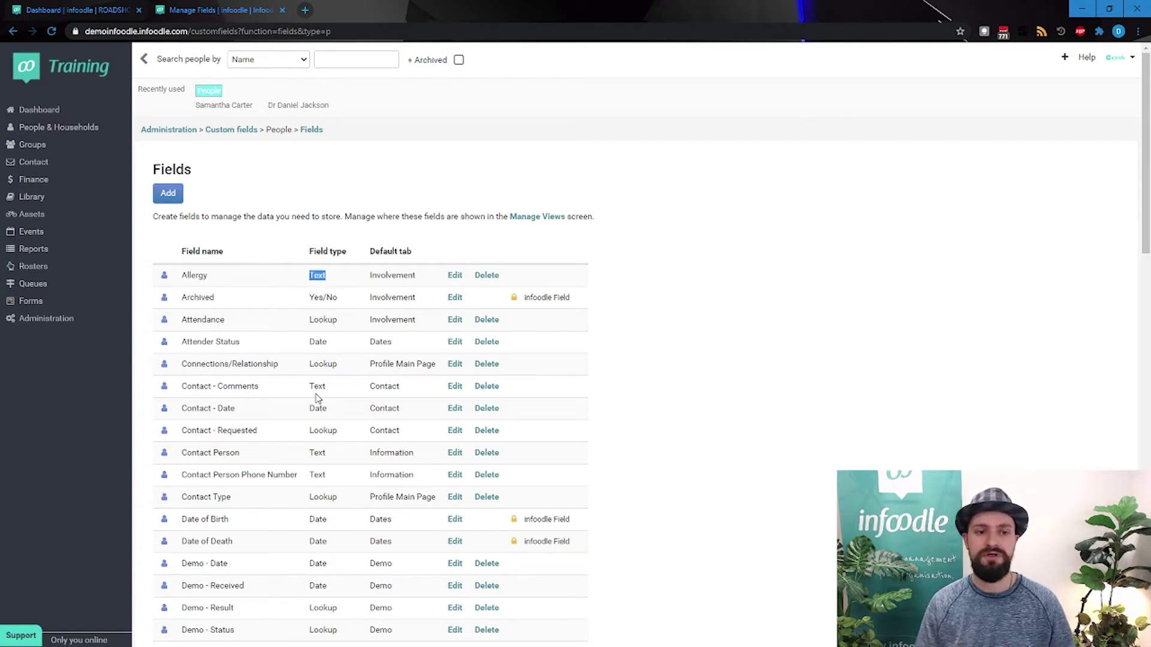
pyautogui.scroll(-1, 318, 398)
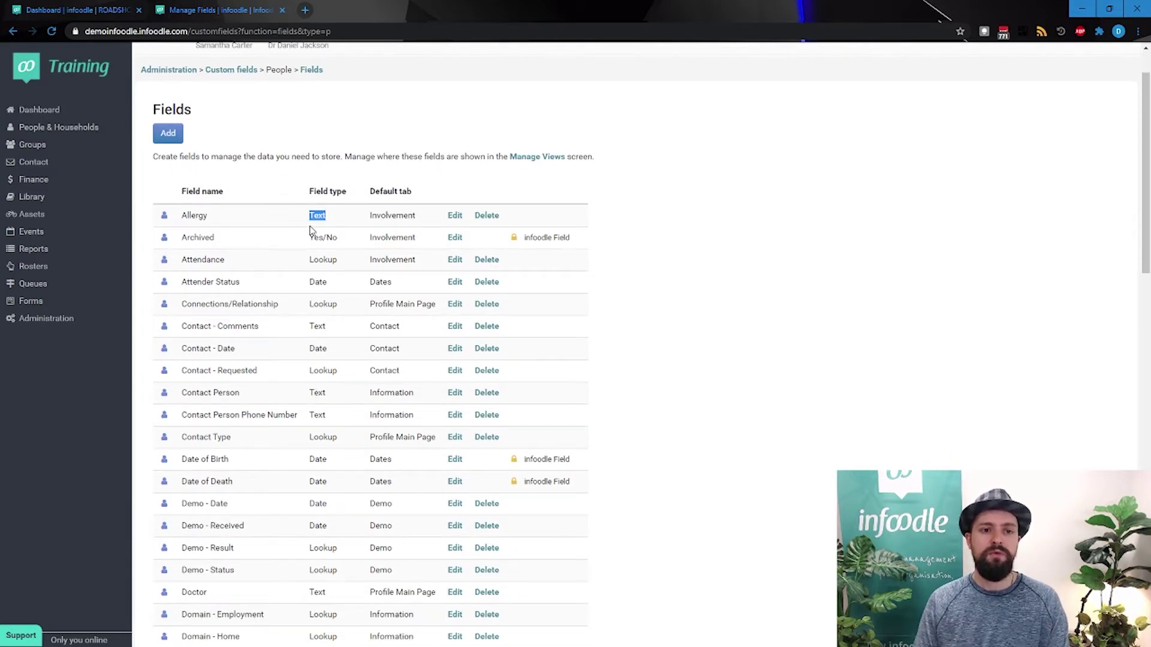
pyautogui.moveTo(309, 236); pyautogui.dragTo(340, 245)
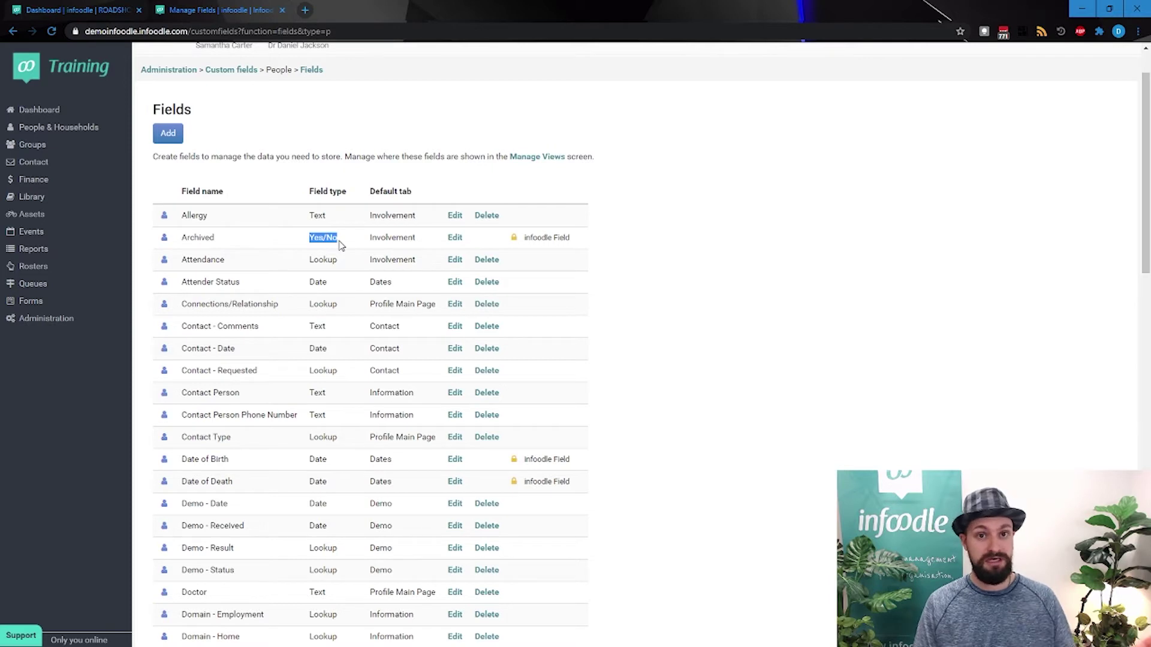
pyautogui.scroll(-1, 340, 245)
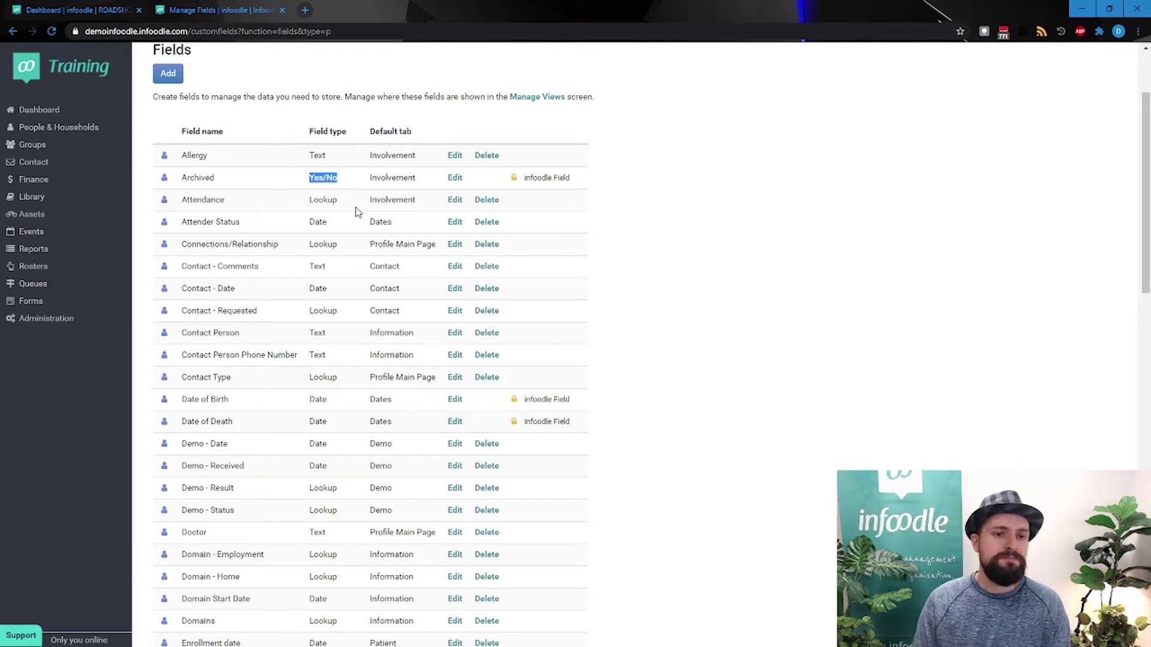
pyautogui.scroll(-1, 356, 211)
pyautogui.click(367, 163)
pyautogui.scroll(-2, 330, 192)
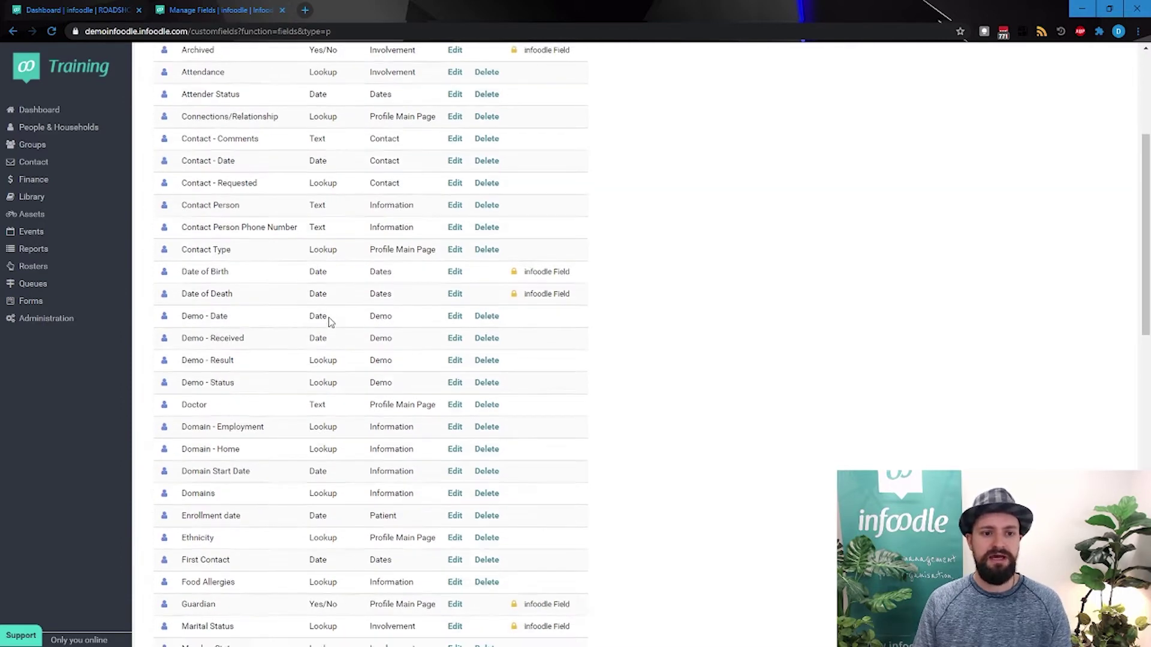
pyautogui.scroll(-9, 329, 324)
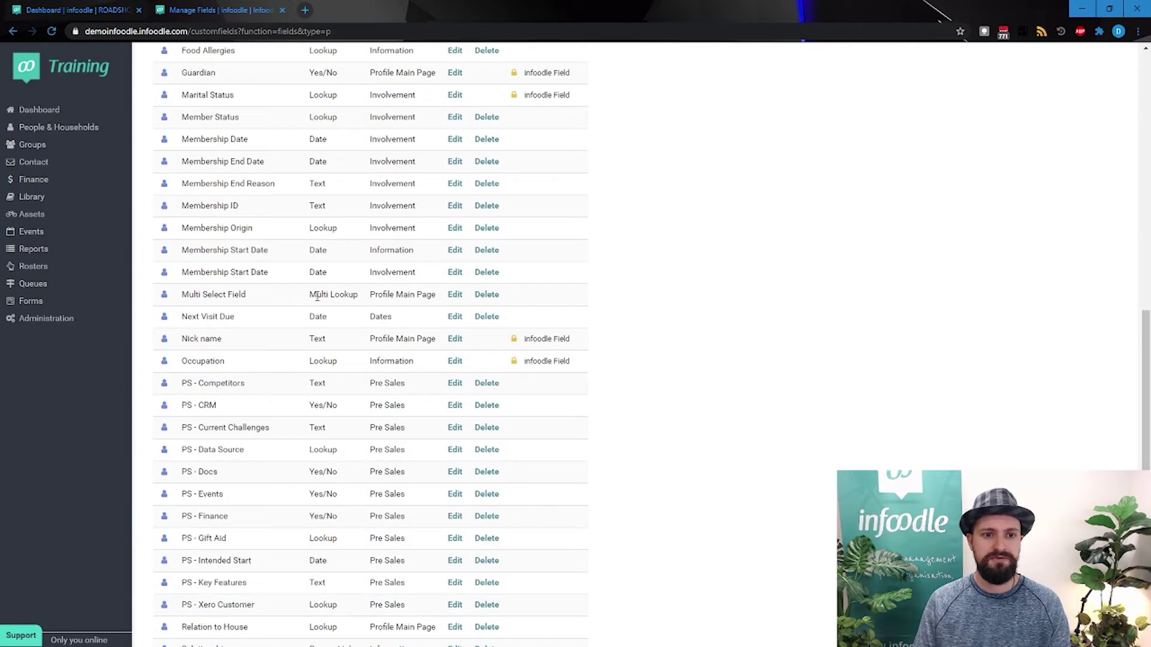
pyautogui.moveTo(307, 298); pyautogui.dragTo(364, 301)
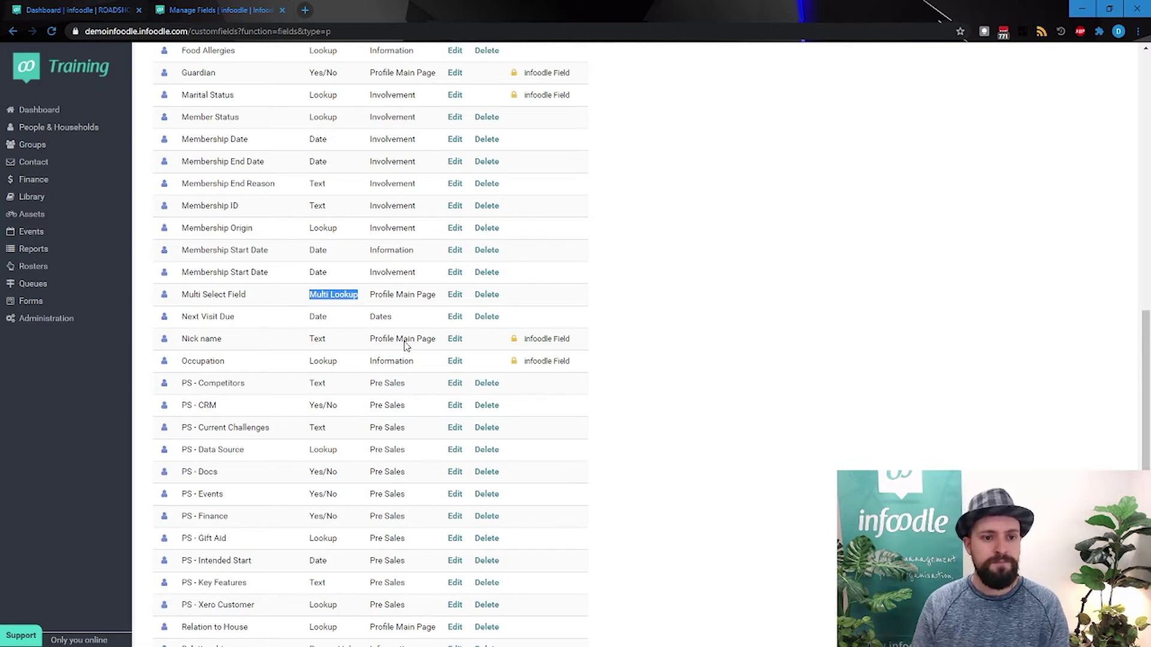
pyautogui.click(695, 378)
pyautogui.scroll(-2, 709, 395)
pyautogui.scroll(-2, 388, 410)
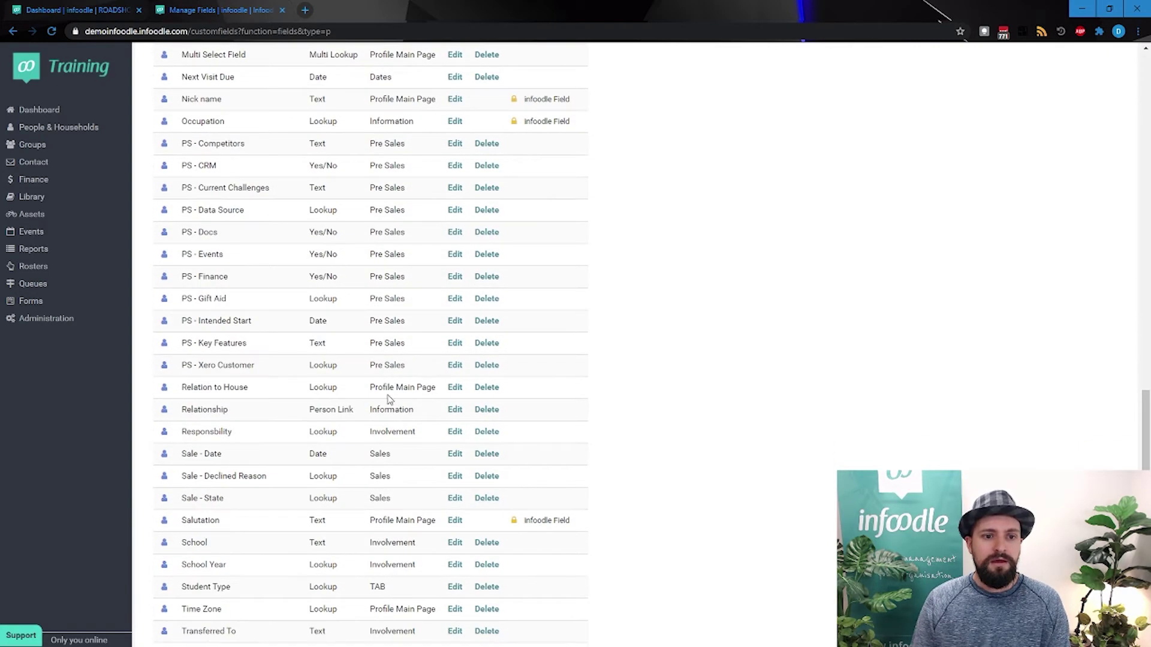
pyautogui.moveTo(310, 412); pyautogui.dragTo(381, 413)
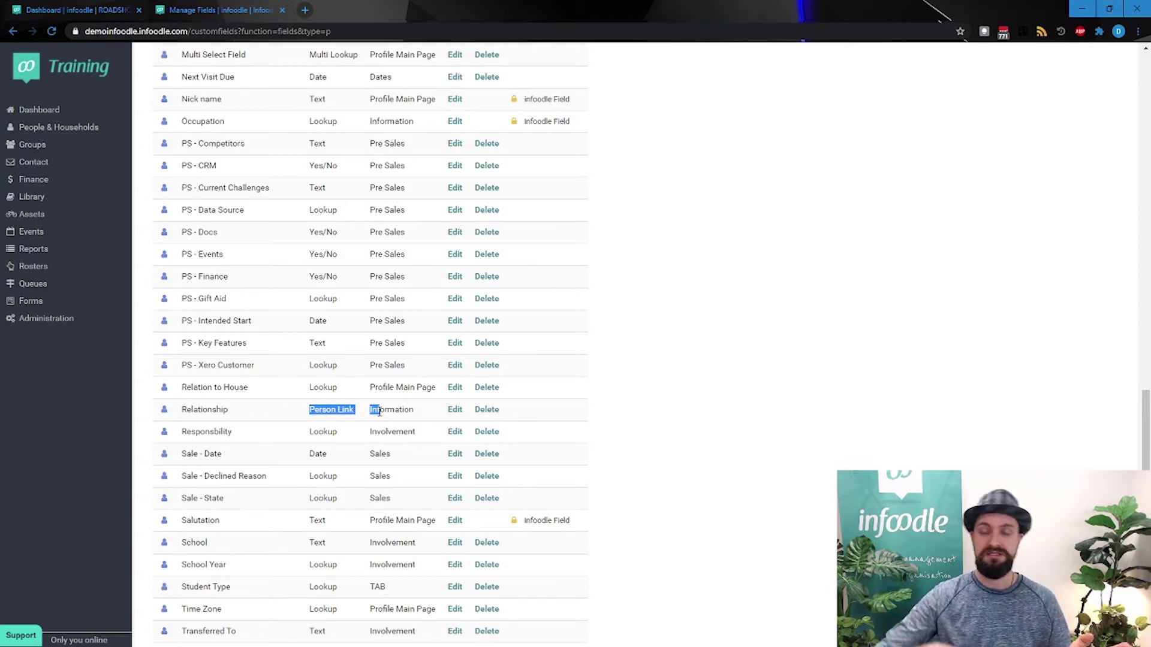
pyautogui.scroll(-2, 379, 413)
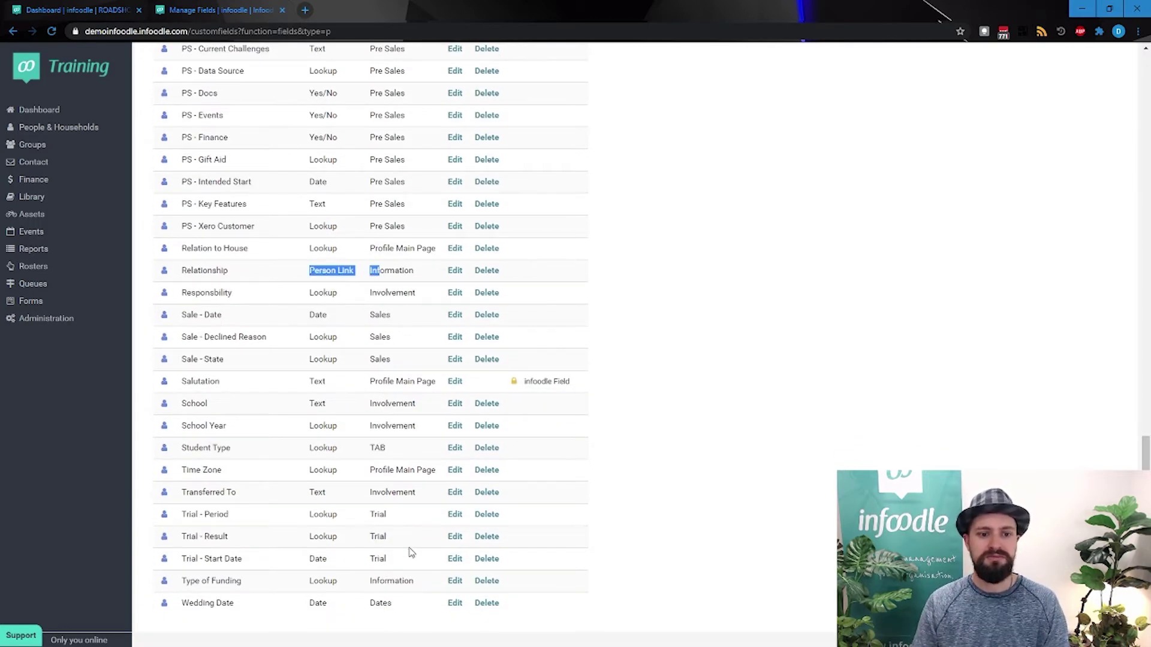
pyautogui.middleClick(622, 513)
pyautogui.scroll(10, 630, 419)
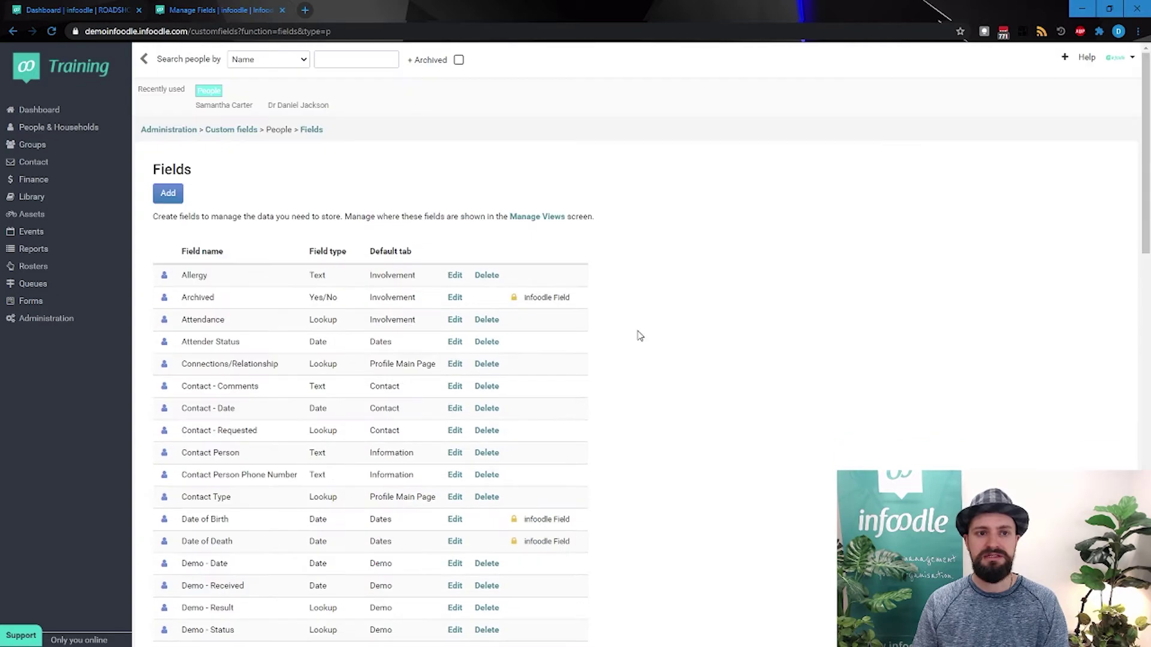
# Step: Add a new People custom field named 'Highest Ranking'
pyautogui.click(169, 200)
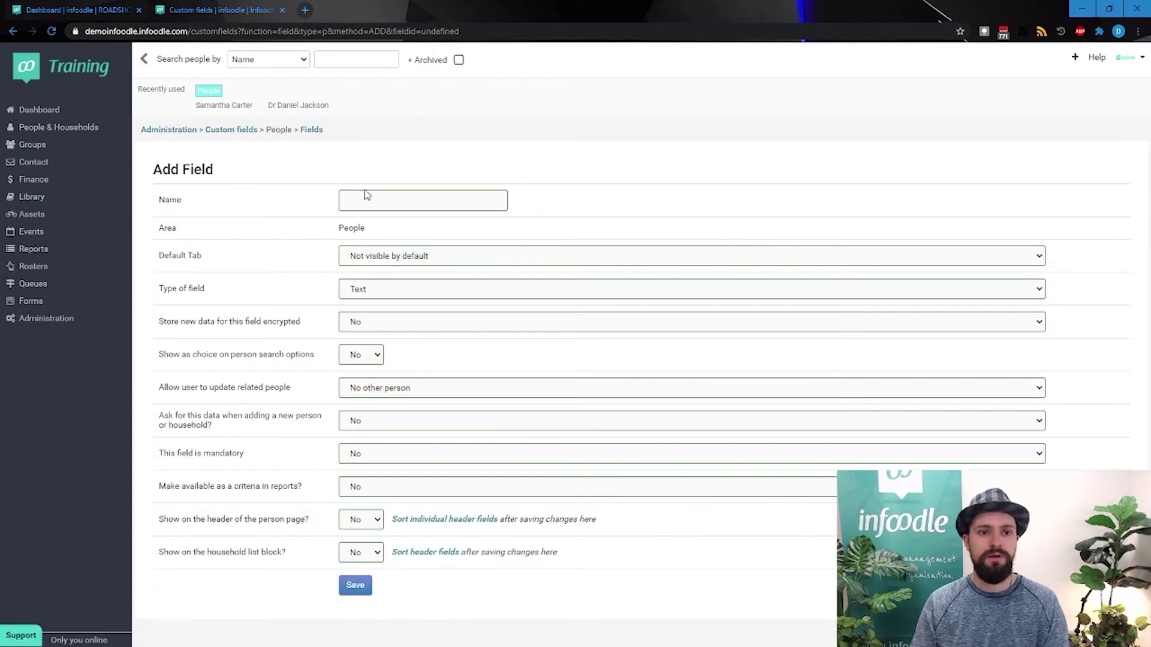
pyautogui.click(369, 201)
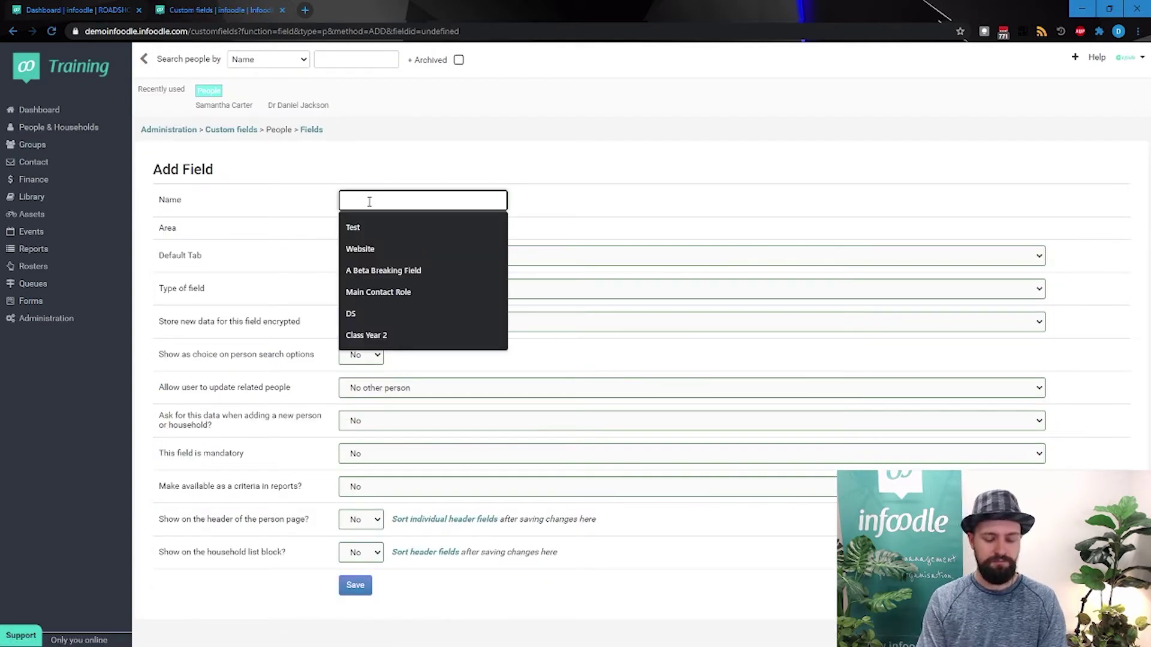
pyautogui.write('High')
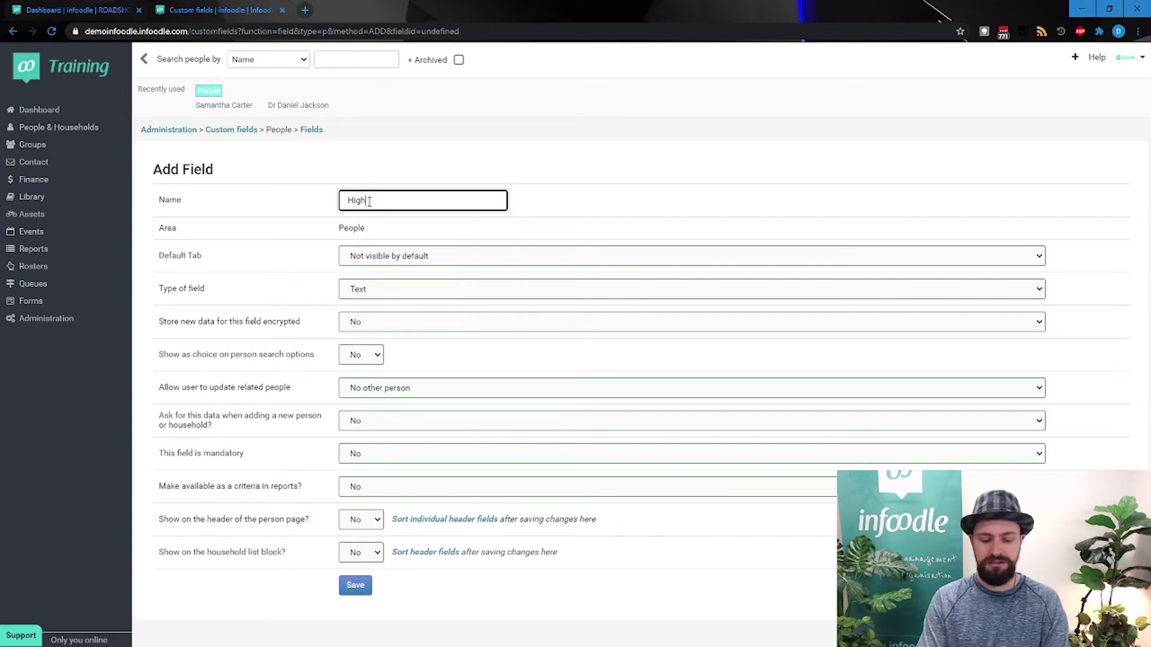
pyautogui.write('est RAnkin')
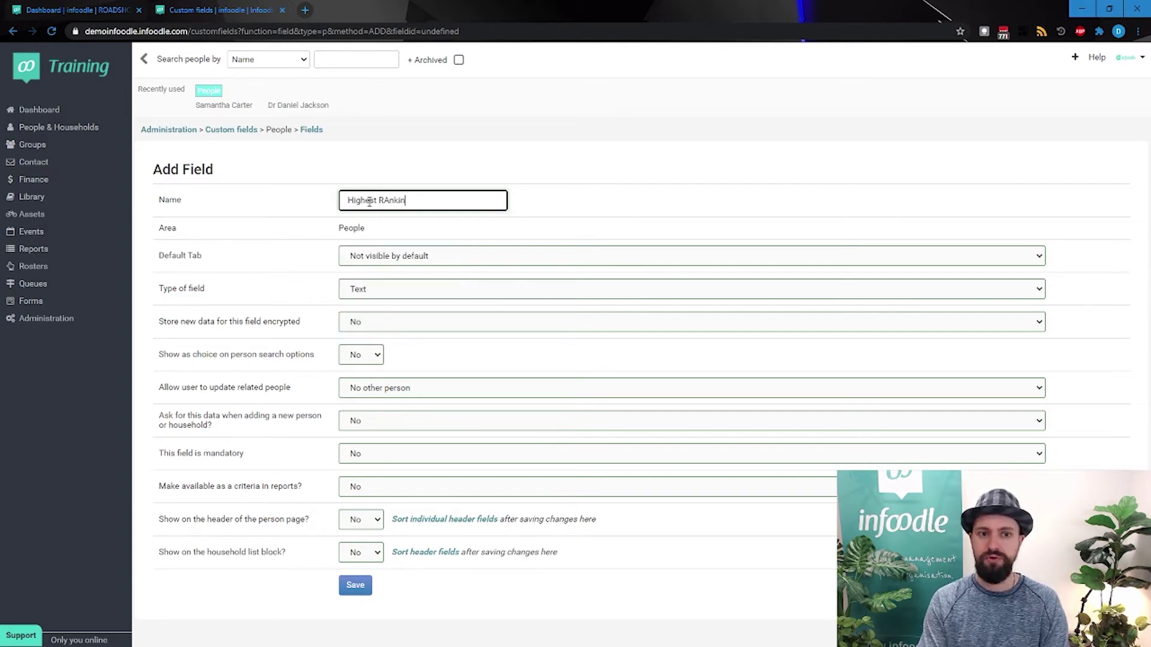
pyautogui.press('BackSpace')
pyautogui.press('BackSpace')
pyautogui.write('anking')
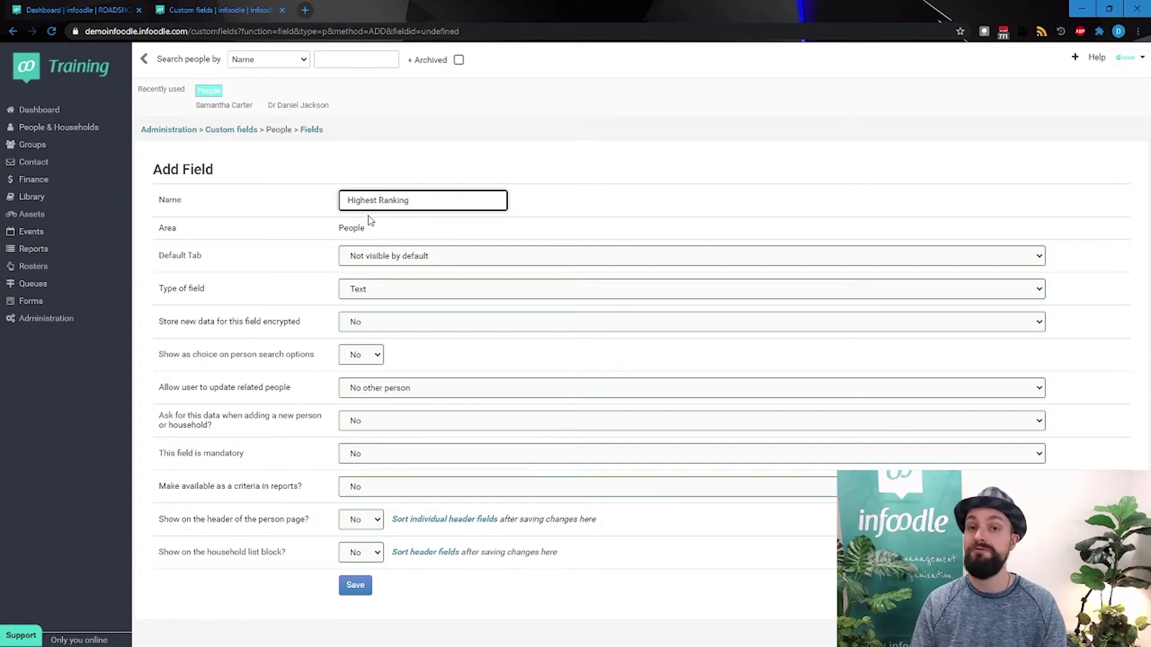
pyautogui.click(317, 249)
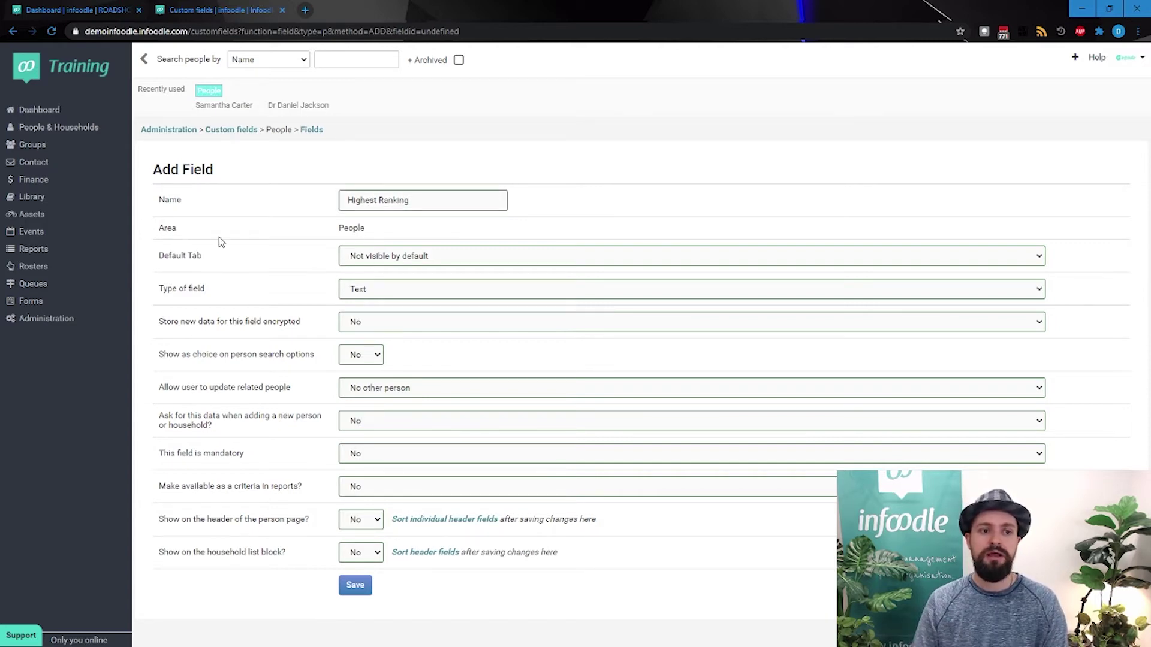
# Step: Duplicate the Add Field page into a new browser tab and open a recent person's profile there
pyautogui.moveTo(160, 256); pyautogui.dragTo(214, 264)
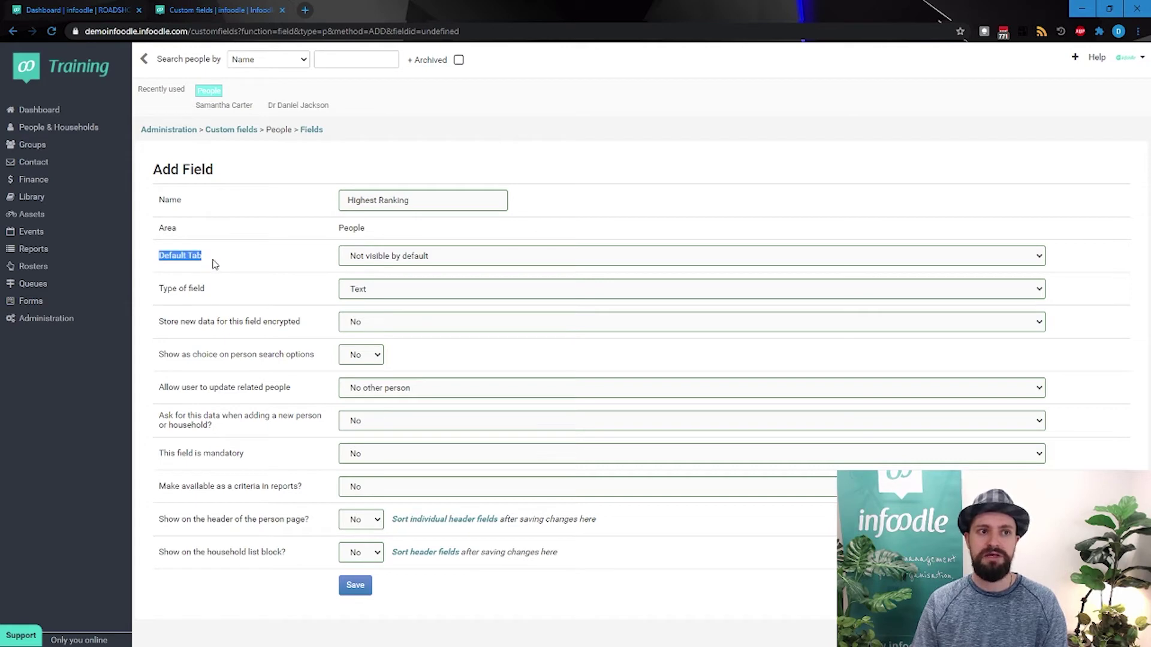
pyautogui.rightClick(210, 14)
pyautogui.click(248, 88)
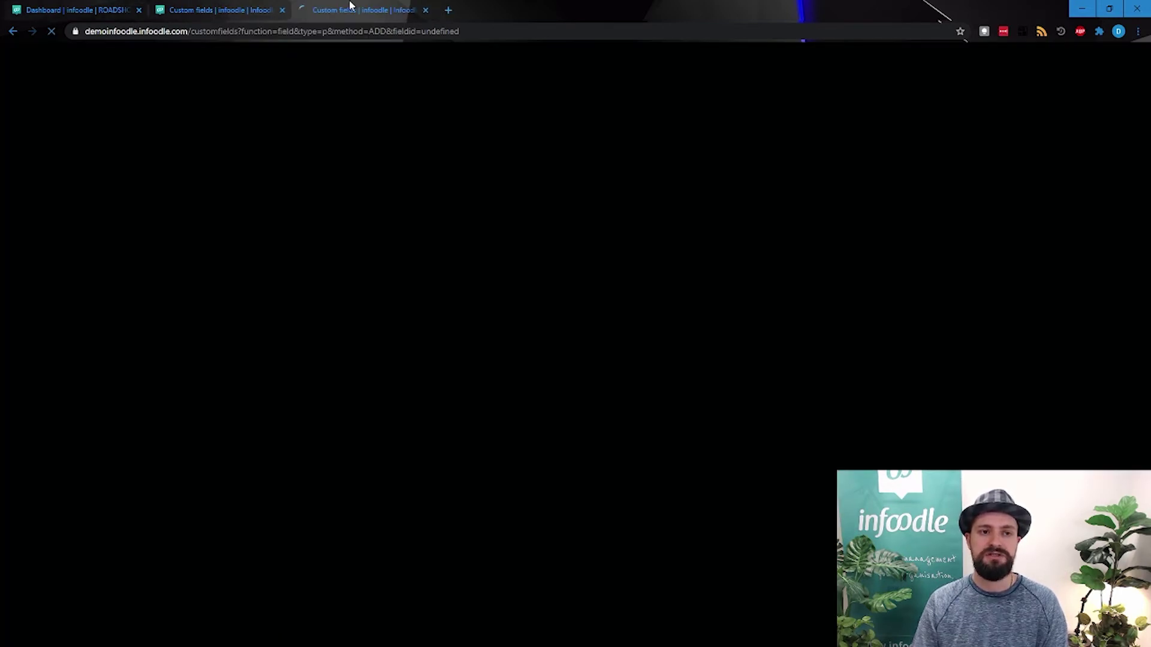
pyautogui.click(292, 107)
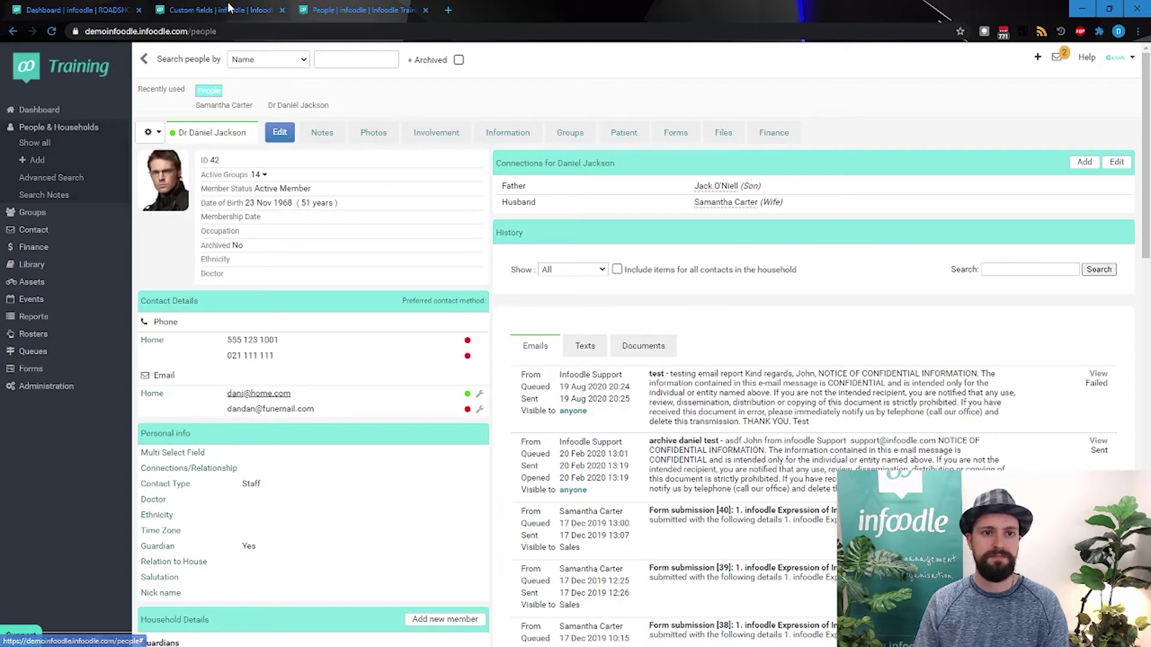
pyautogui.click(228, 7)
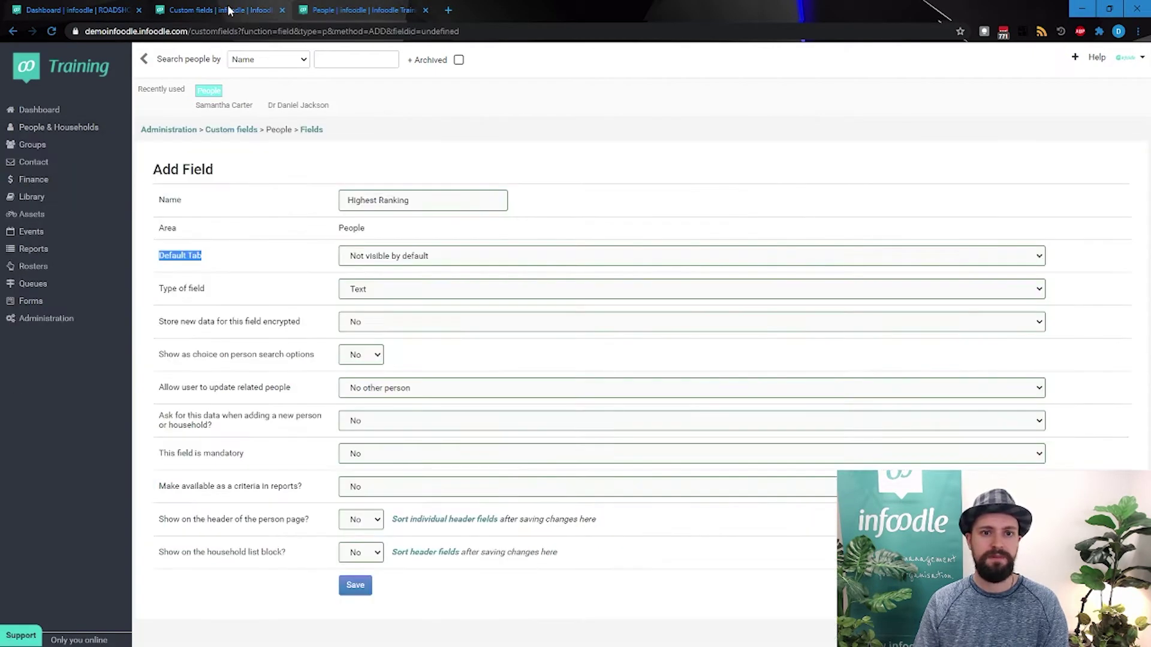
# Step: Set the field's Default Tab to Information and its type to Integer
pyautogui.click(370, 263)
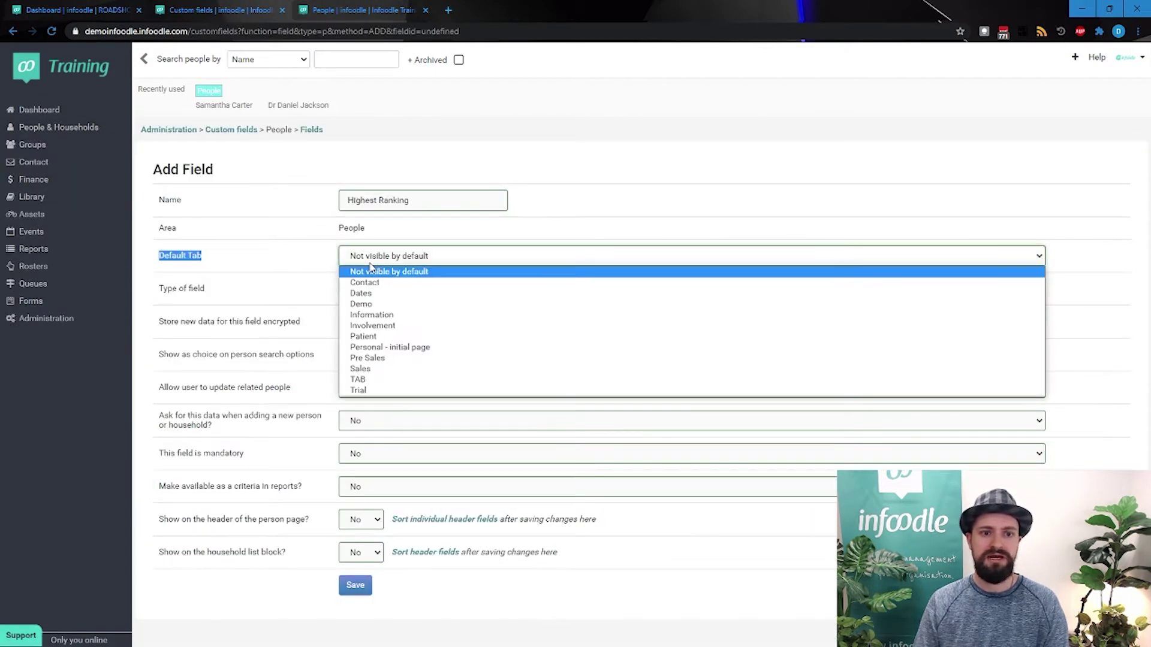
pyautogui.click(387, 317)
pyautogui.click(258, 294)
pyautogui.click(395, 289)
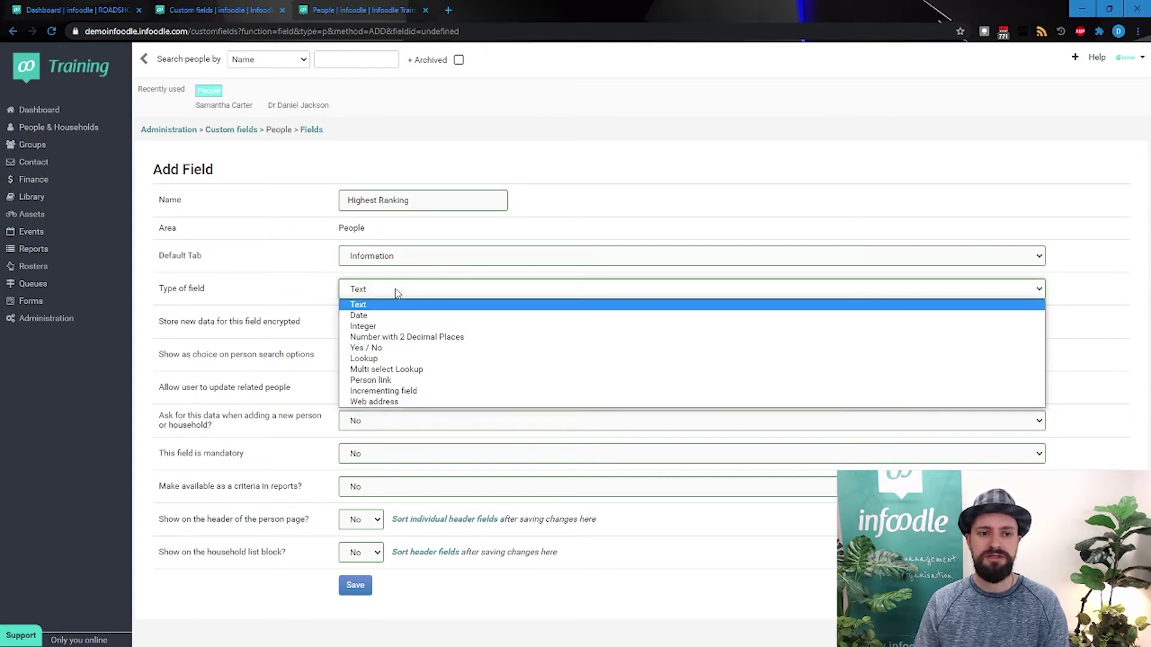
pyautogui.click(367, 326)
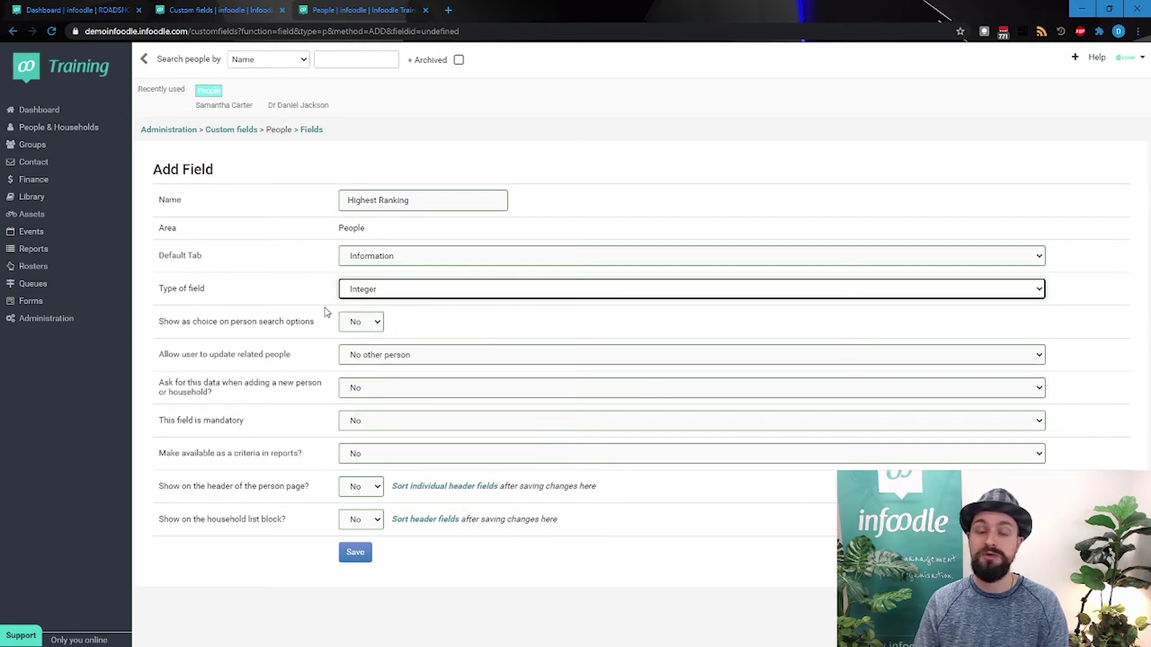
pyautogui.click(287, 321)
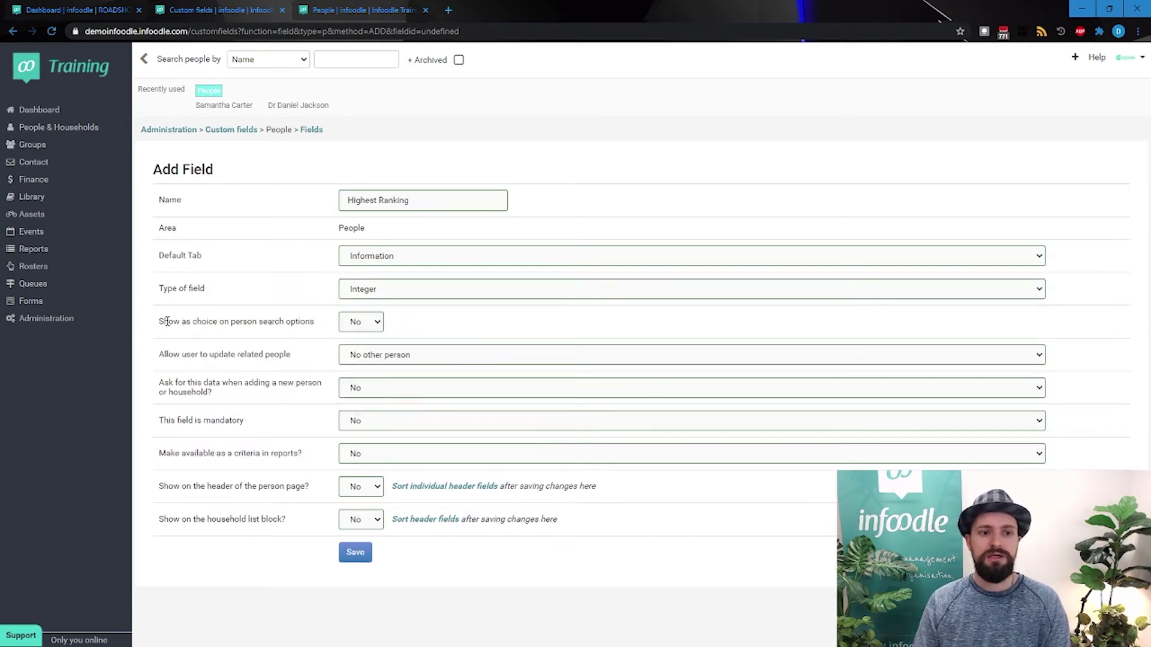
pyautogui.moveTo(165, 322); pyautogui.dragTo(310, 322)
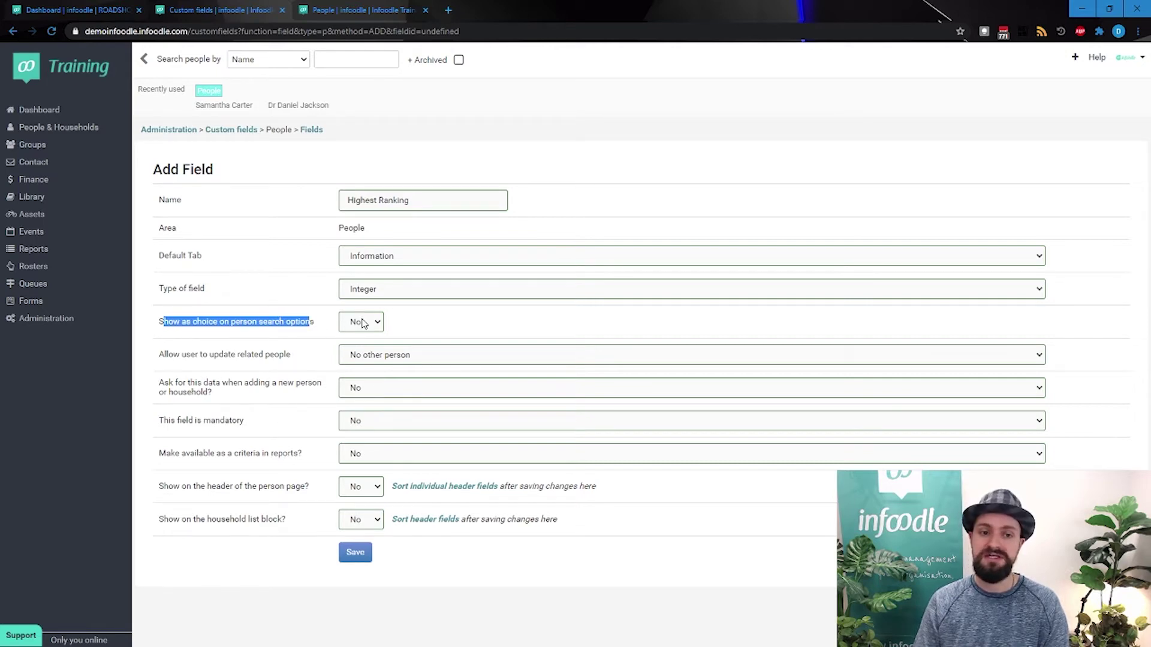
pyautogui.click(250, 321)
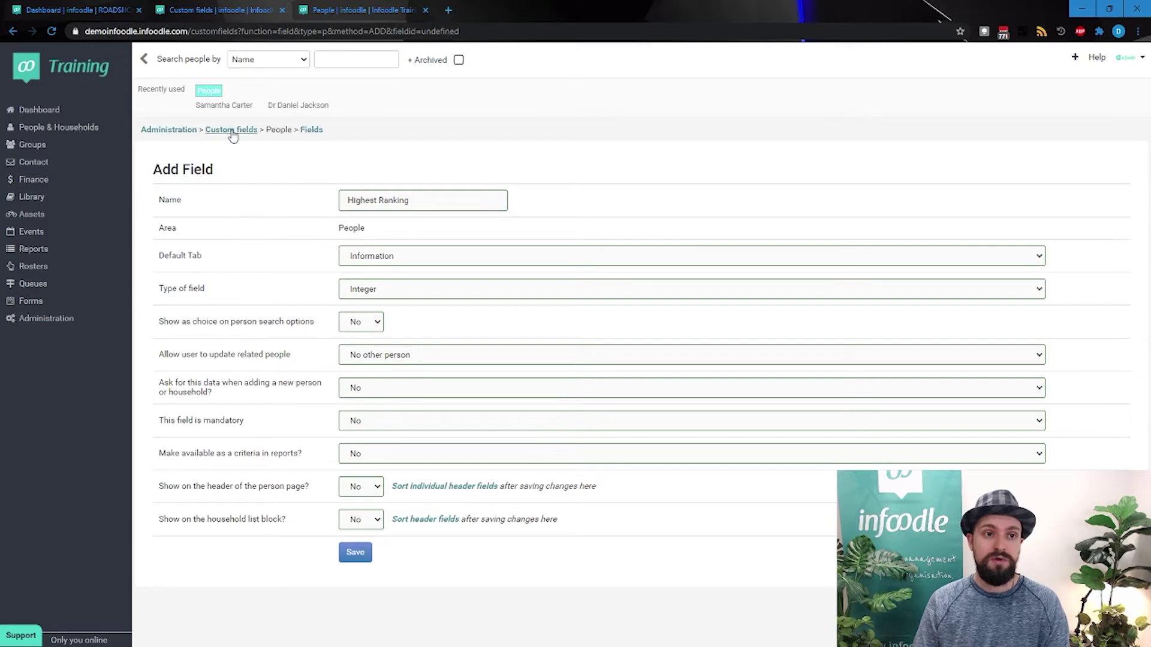
pyautogui.click(268, 62)
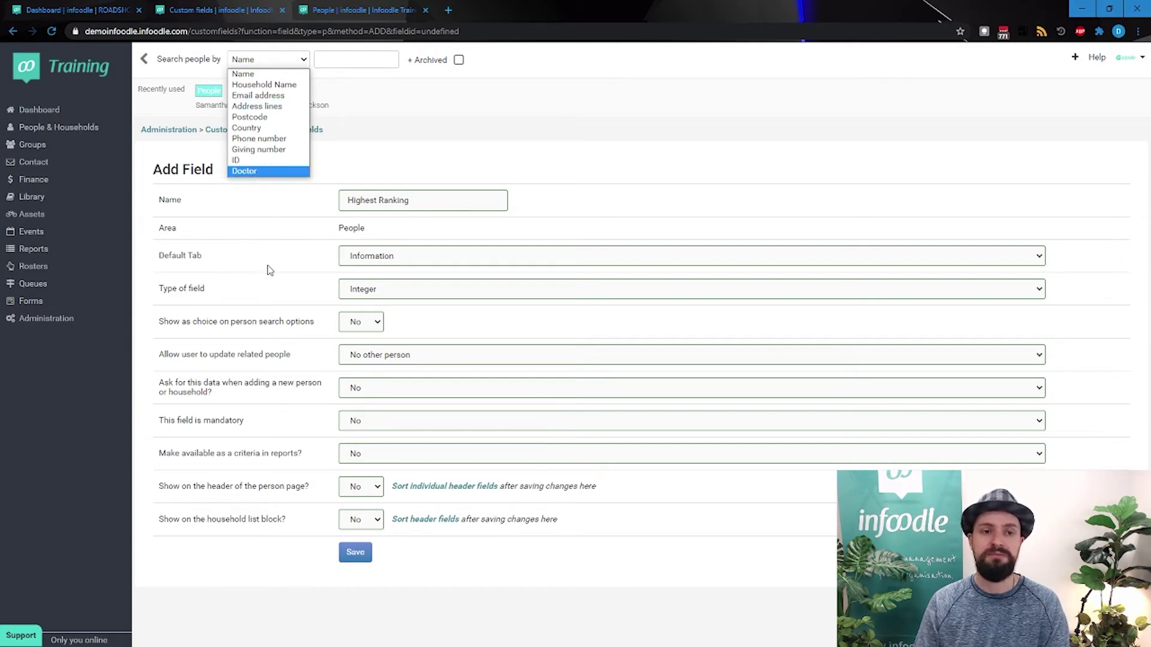
pyautogui.click(266, 293)
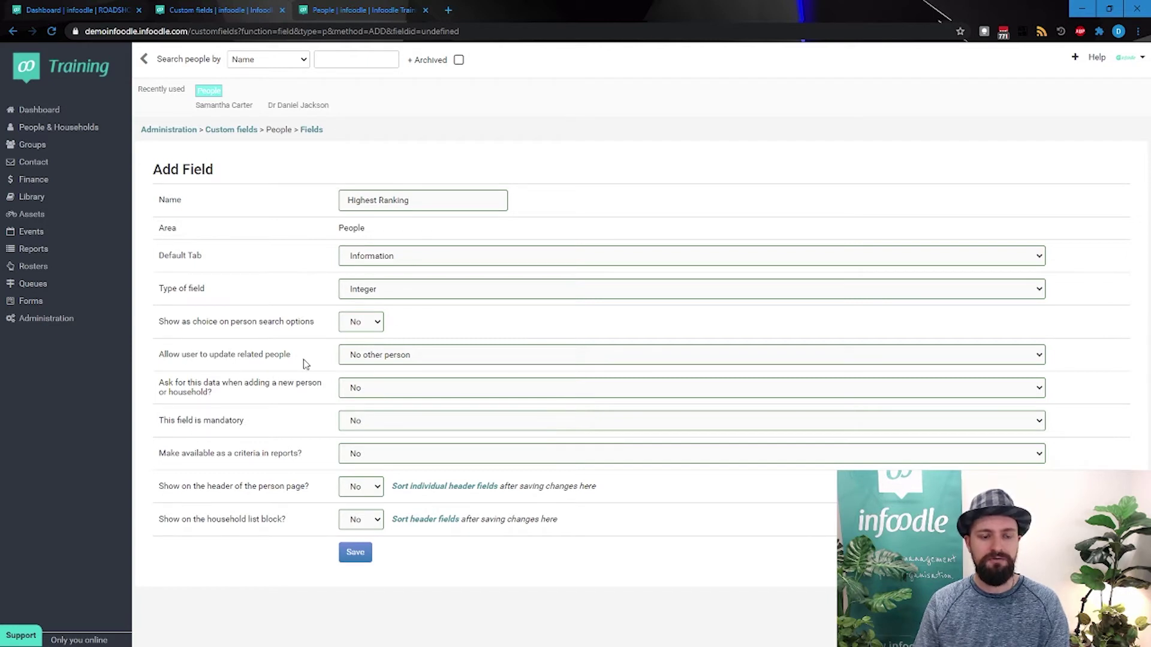
pyautogui.moveTo(154, 356); pyautogui.dragTo(304, 360)
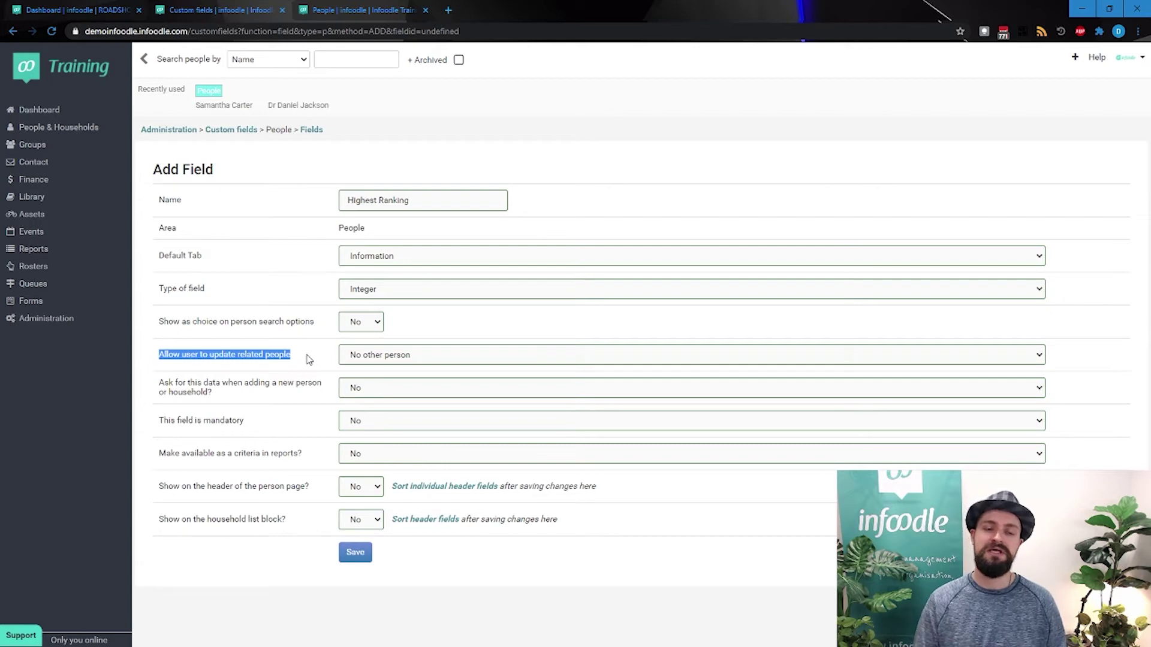
pyautogui.click(378, 363)
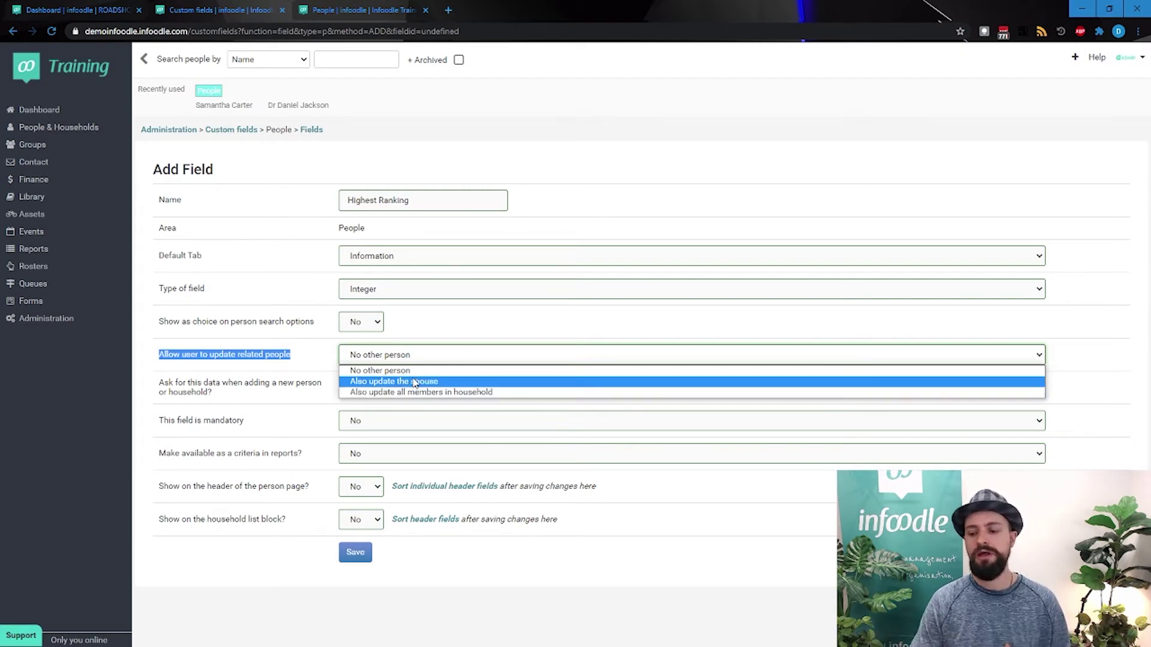
pyautogui.click(279, 368)
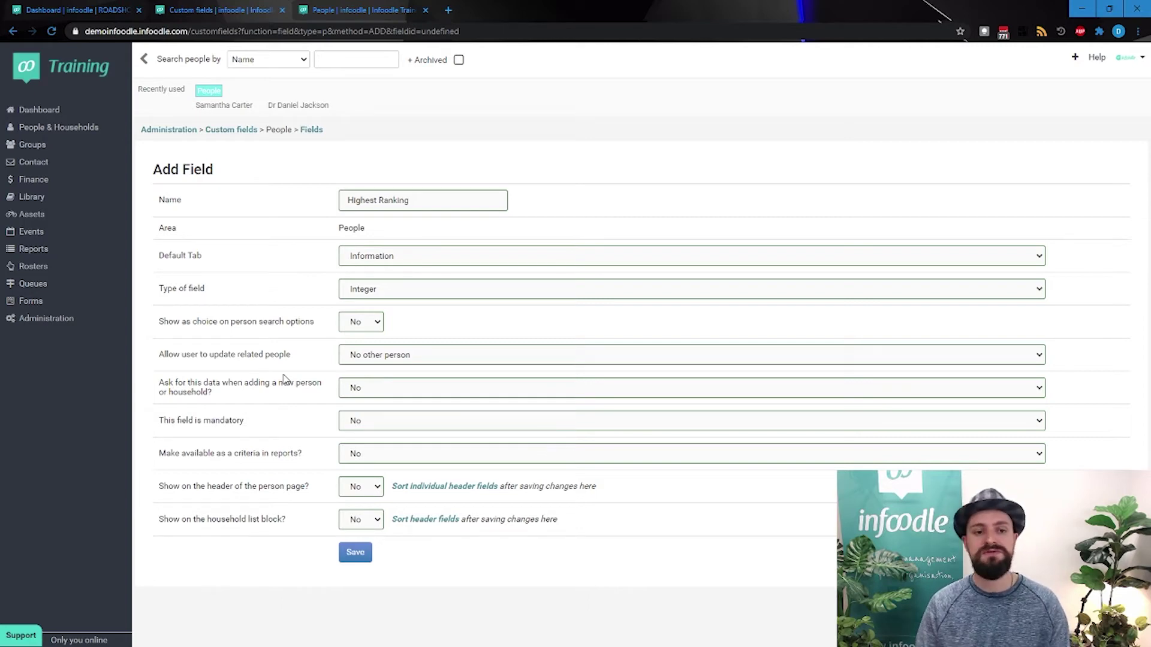
pyautogui.moveTo(154, 386); pyautogui.dragTo(230, 396)
pyautogui.click(229, 393)
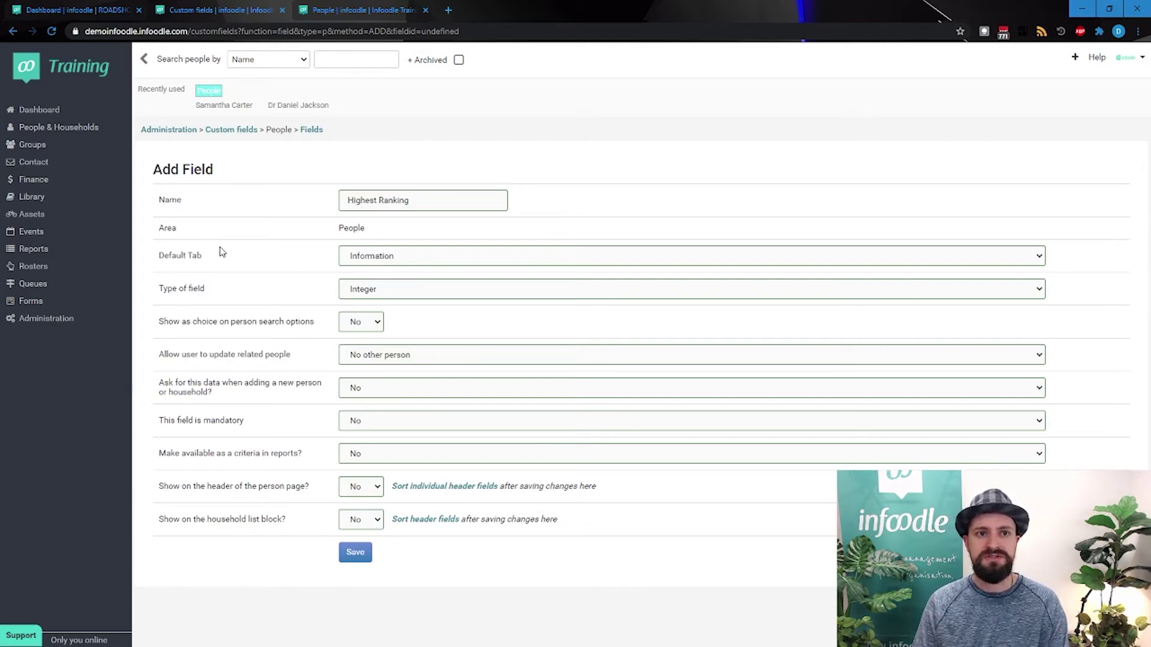
# Step: Open a new Add Person form and review custom fields like Type of Funding and Sale - Declined Reason
pyautogui.click(354, 11)
pyautogui.click(1042, 58)
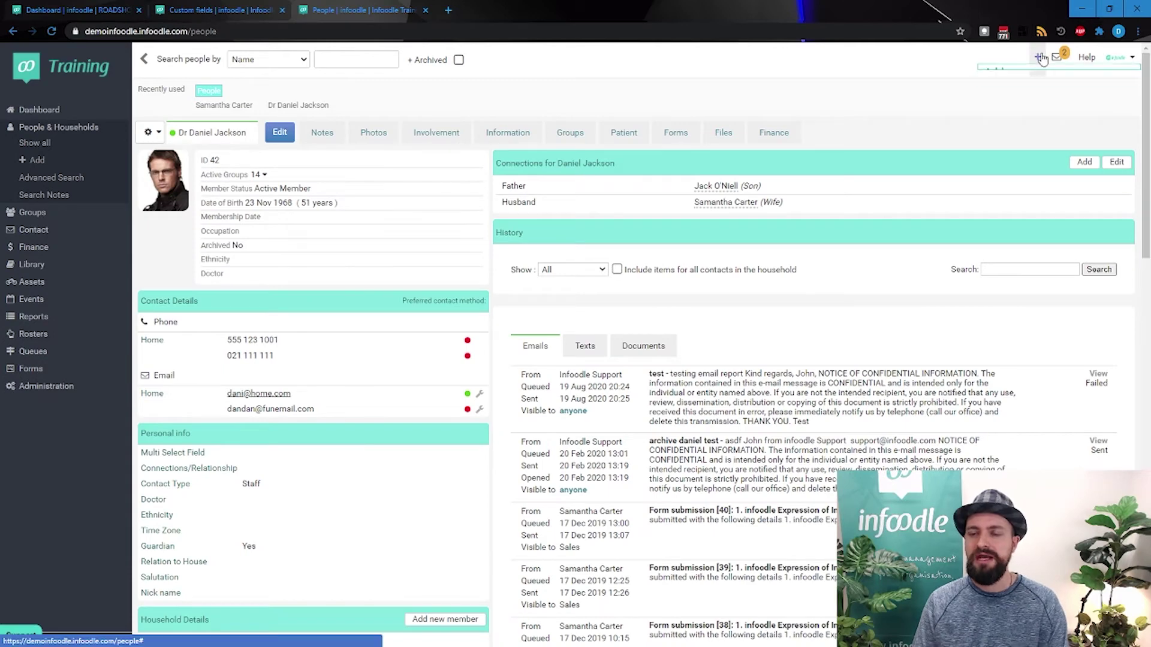
pyautogui.click(1027, 97)
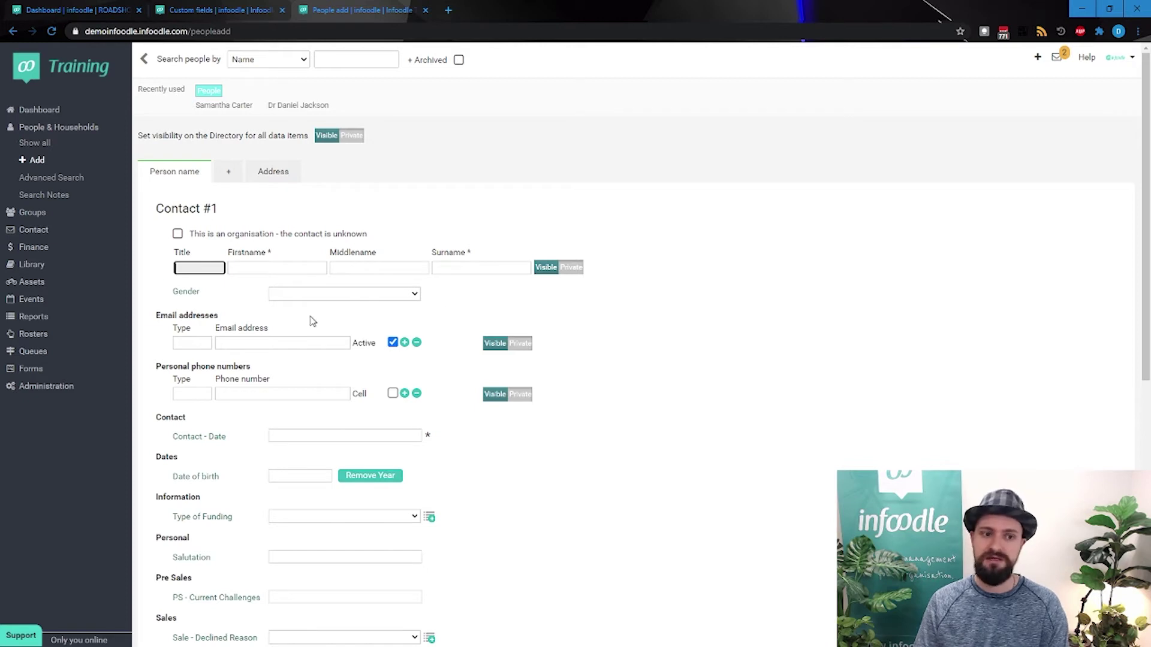
pyautogui.scroll(-3, 494, 362)
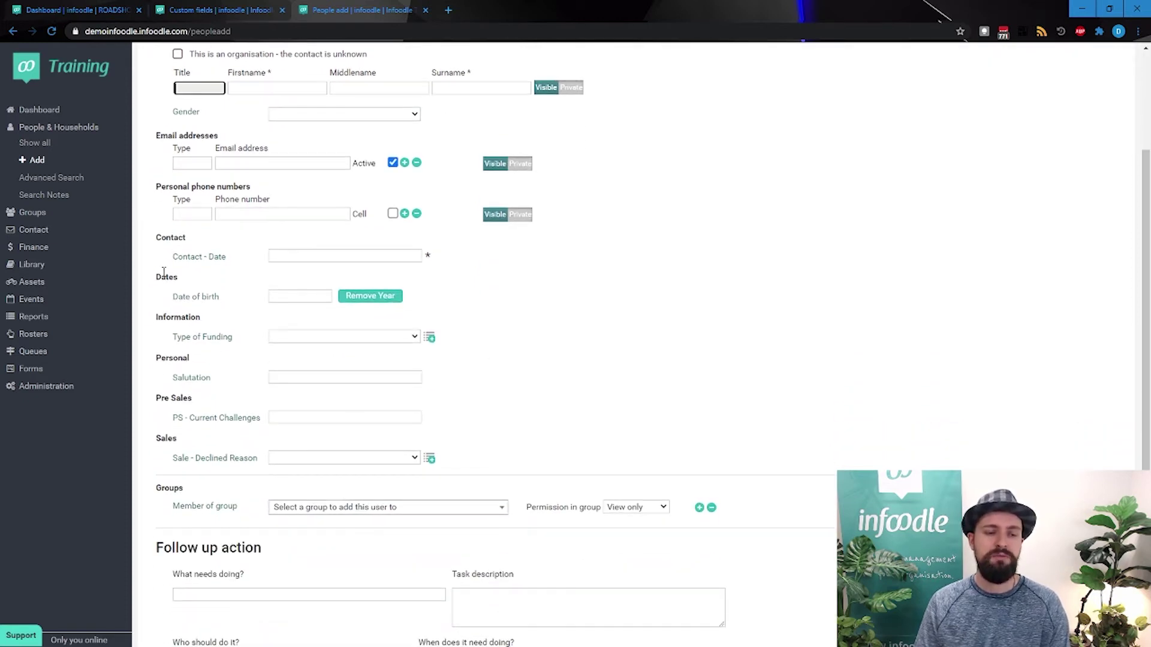
pyautogui.moveTo(172, 337); pyautogui.dragTo(244, 343)
pyautogui.moveTo(173, 418); pyautogui.dragTo(260, 444)
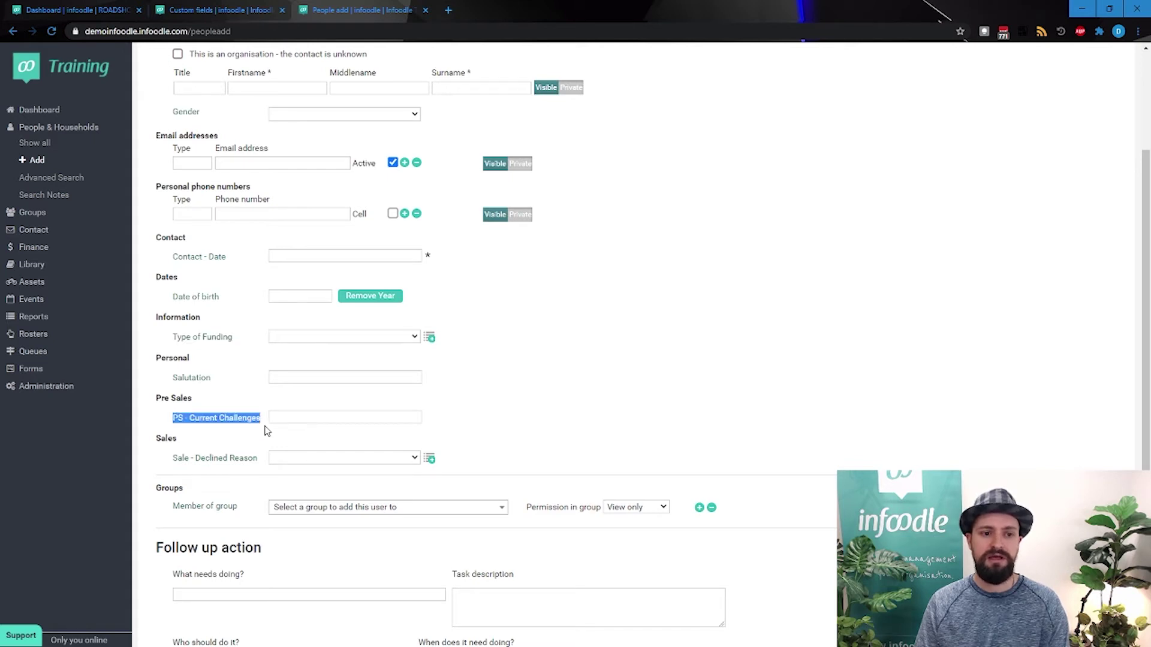
pyautogui.moveTo(183, 459); pyautogui.dragTo(257, 459)
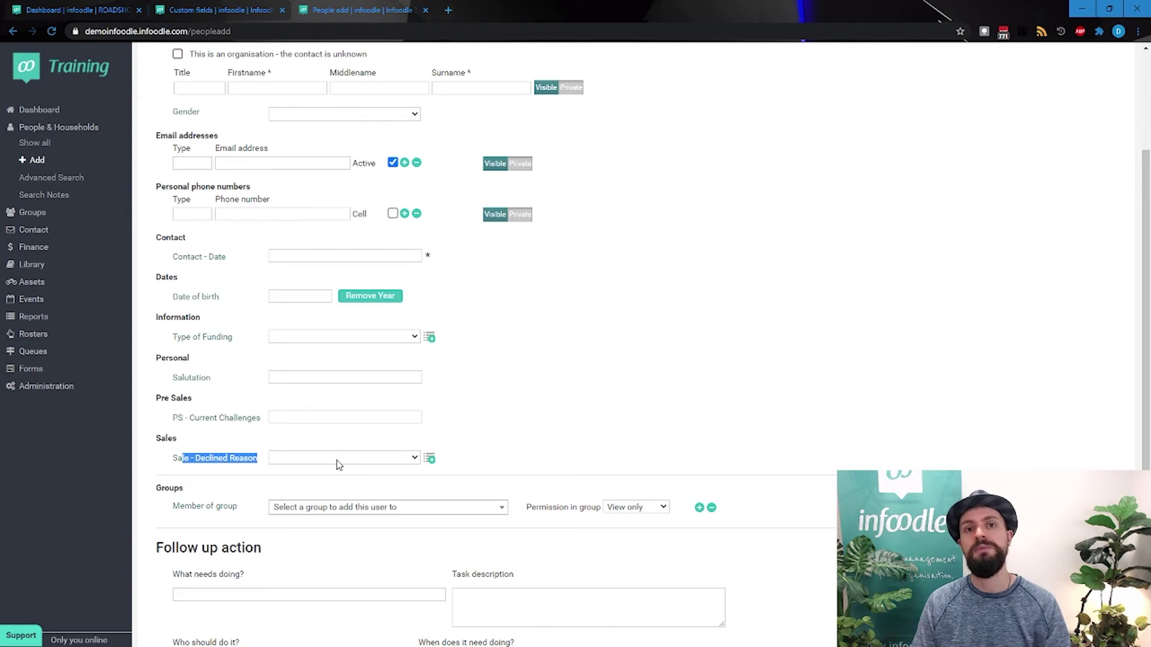
# Step: Leave Highest Ranking's ask-when-adding, mandatory, reports and header options at No
pyautogui.click(220, 14)
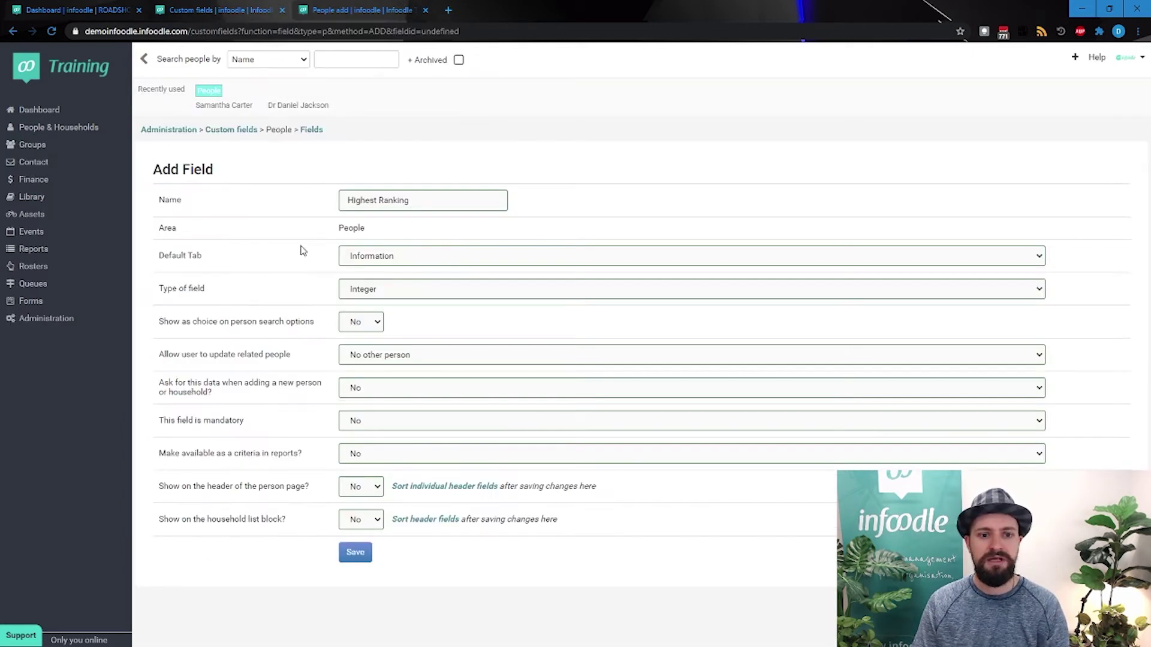
pyautogui.click(385, 394)
pyautogui.click(386, 394)
pyautogui.moveTo(163, 421); pyautogui.dragTo(273, 426)
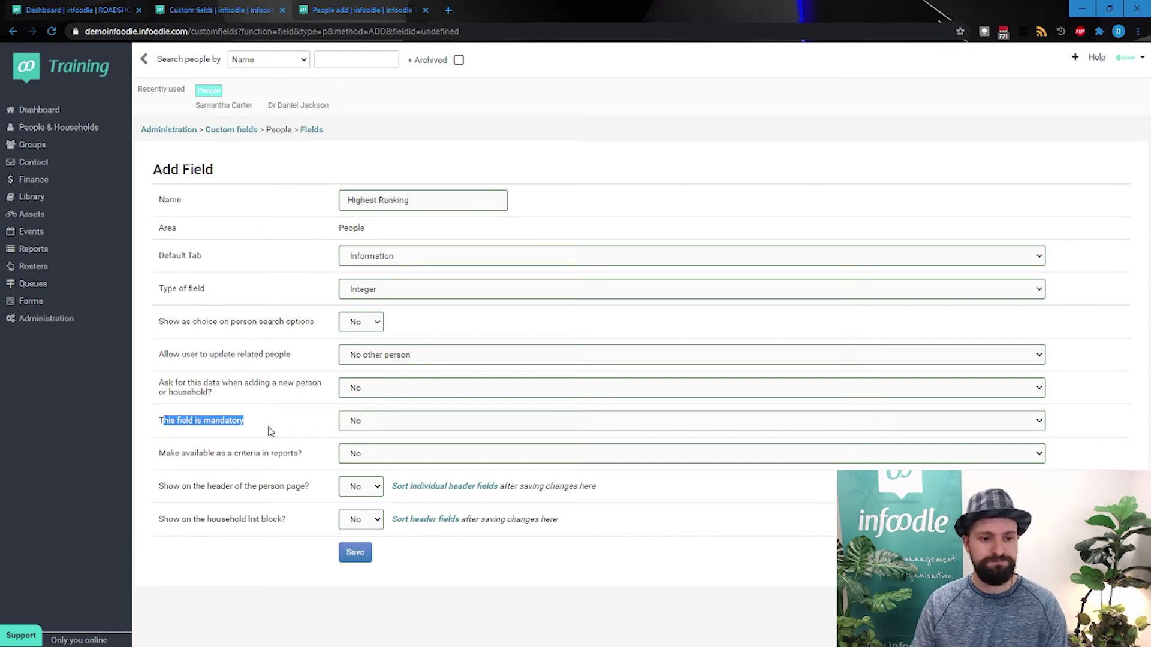
pyautogui.moveTo(158, 454); pyautogui.dragTo(323, 460)
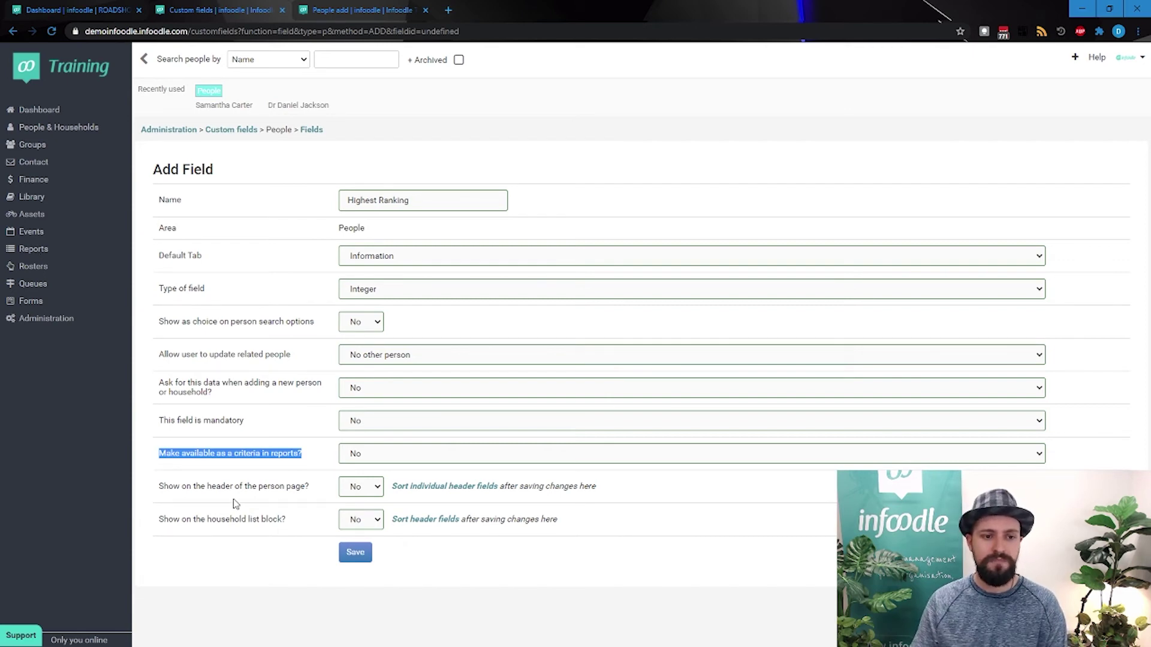
pyautogui.click(157, 500)
pyautogui.moveTo(165, 486); pyautogui.dragTo(311, 497)
# Step: Open the recently viewed contact's person page from the add-person form
pyautogui.click(363, 9)
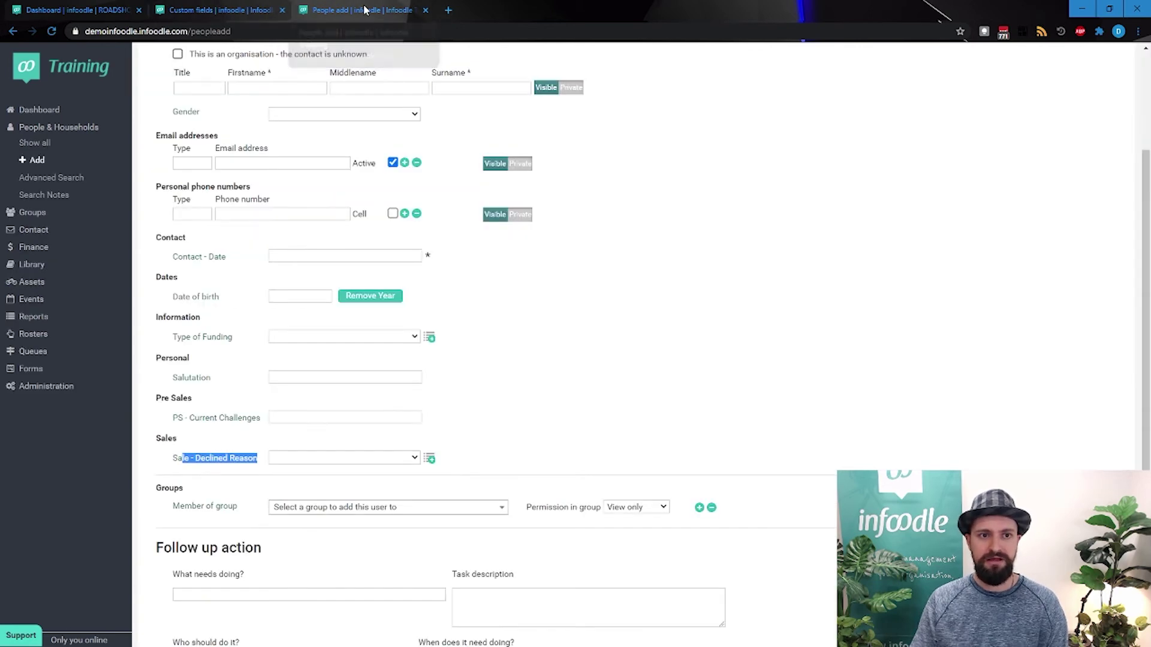
pyautogui.scroll(3, 350, 86)
pyautogui.click(306, 105)
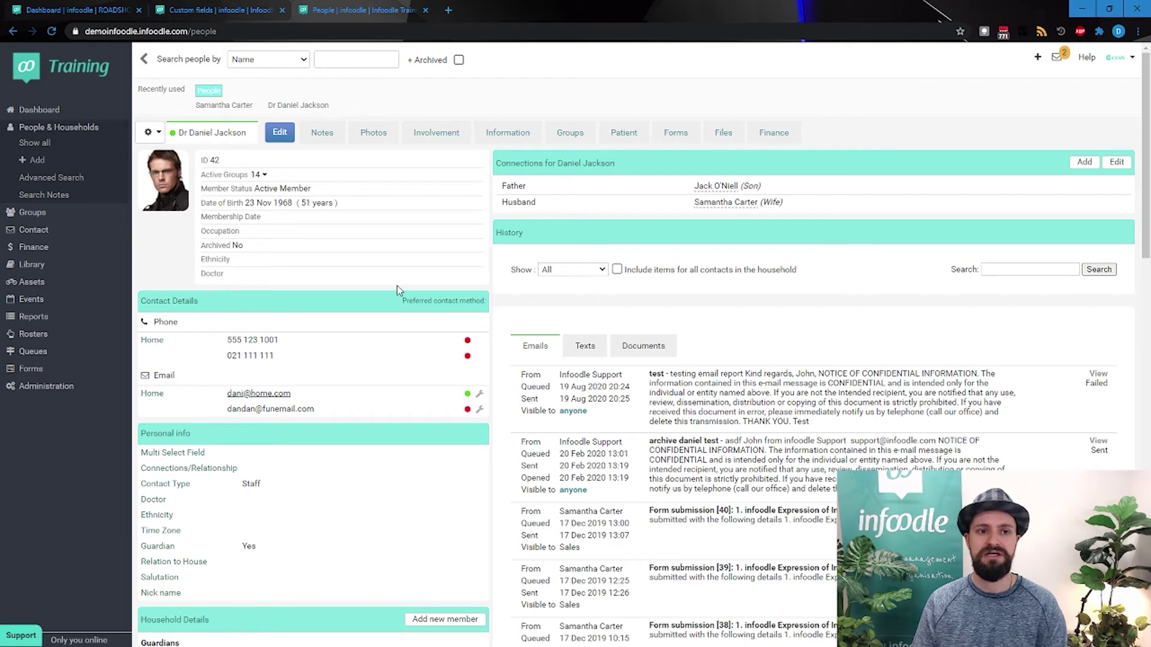
# Step: Review the profile header's Member Status, date of birth and Doctor fields
pyautogui.moveTo(206, 189); pyautogui.dragTo(261, 189)
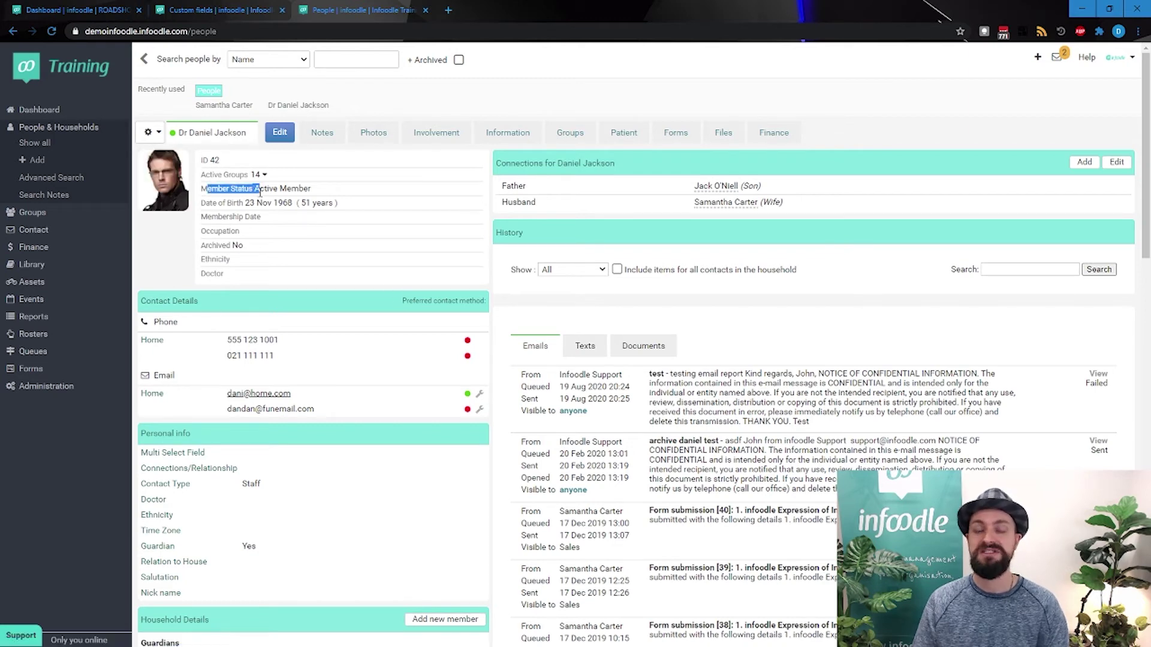
pyautogui.click(270, 190)
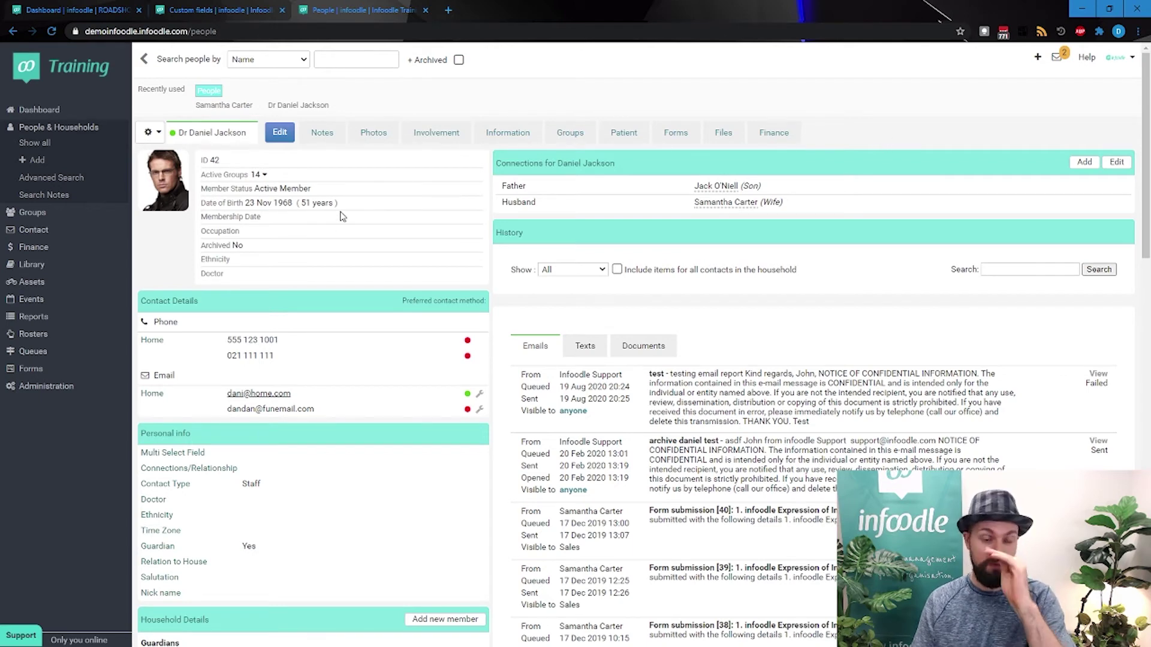
pyautogui.moveTo(248, 190); pyautogui.dragTo(348, 195)
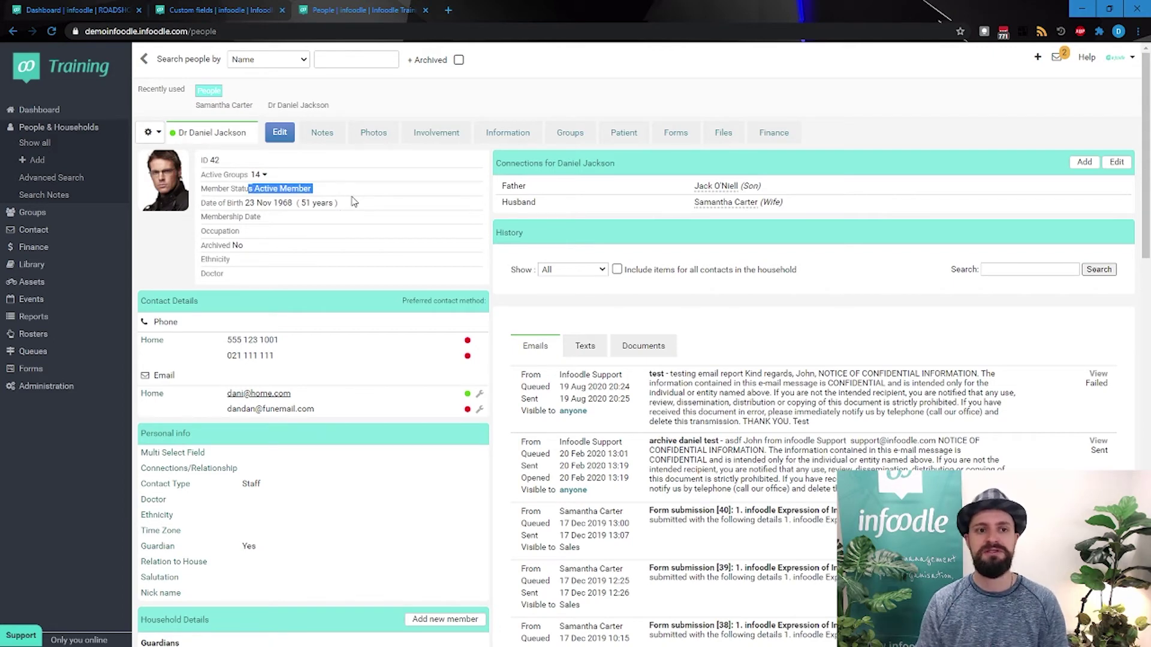
pyautogui.moveTo(354, 201); pyautogui.dragTo(244, 204)
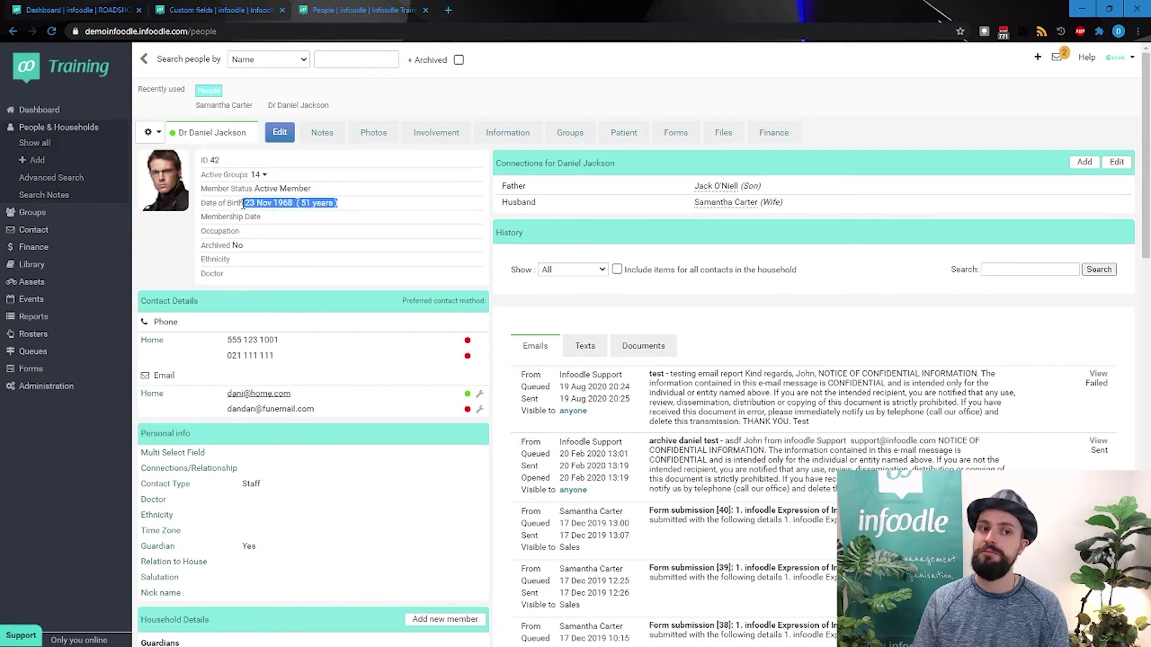
pyautogui.click(227, 229)
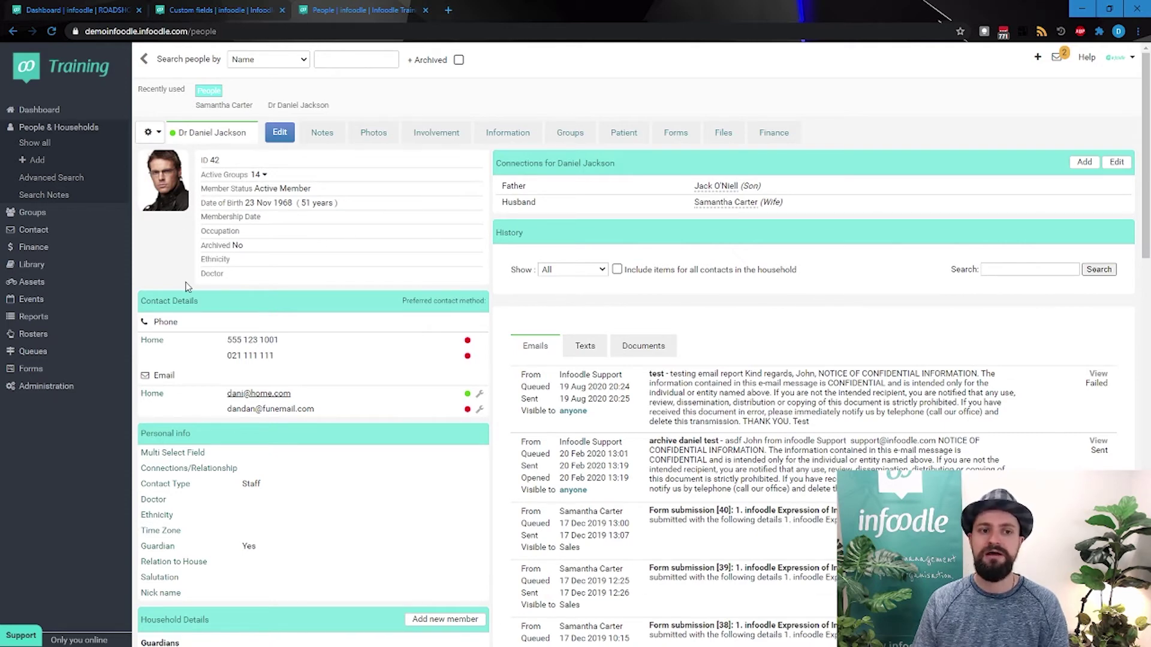
pyautogui.tripleClick(312, 273)
pyautogui.click(315, 280)
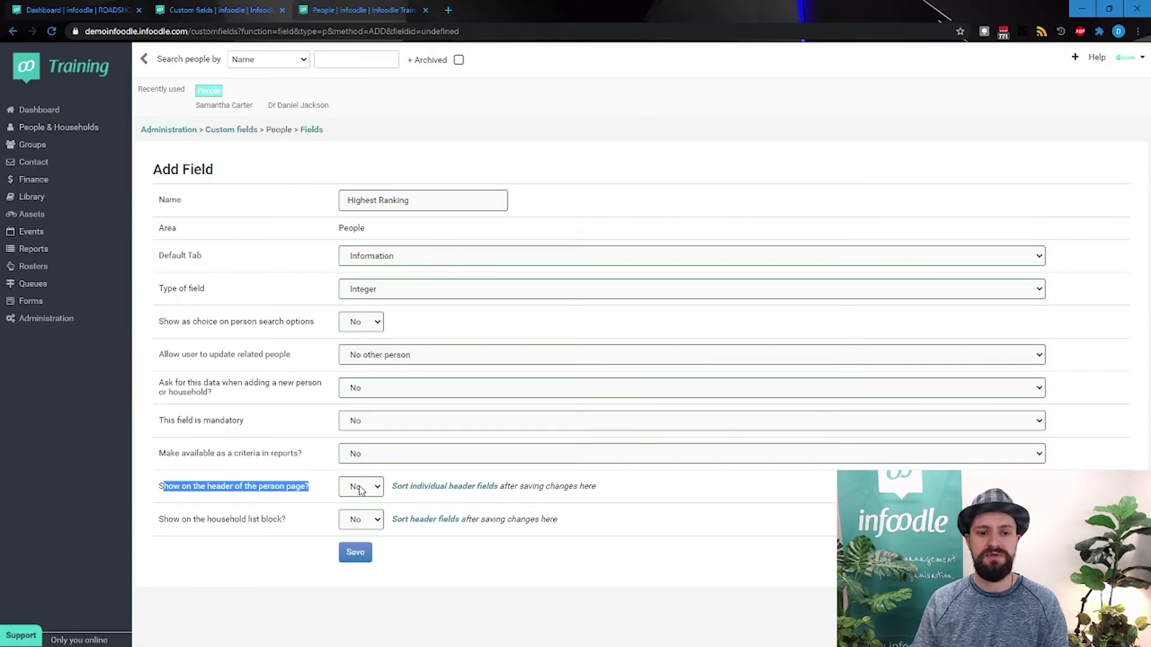
pyautogui.click(360, 488)
pyautogui.click(268, 510)
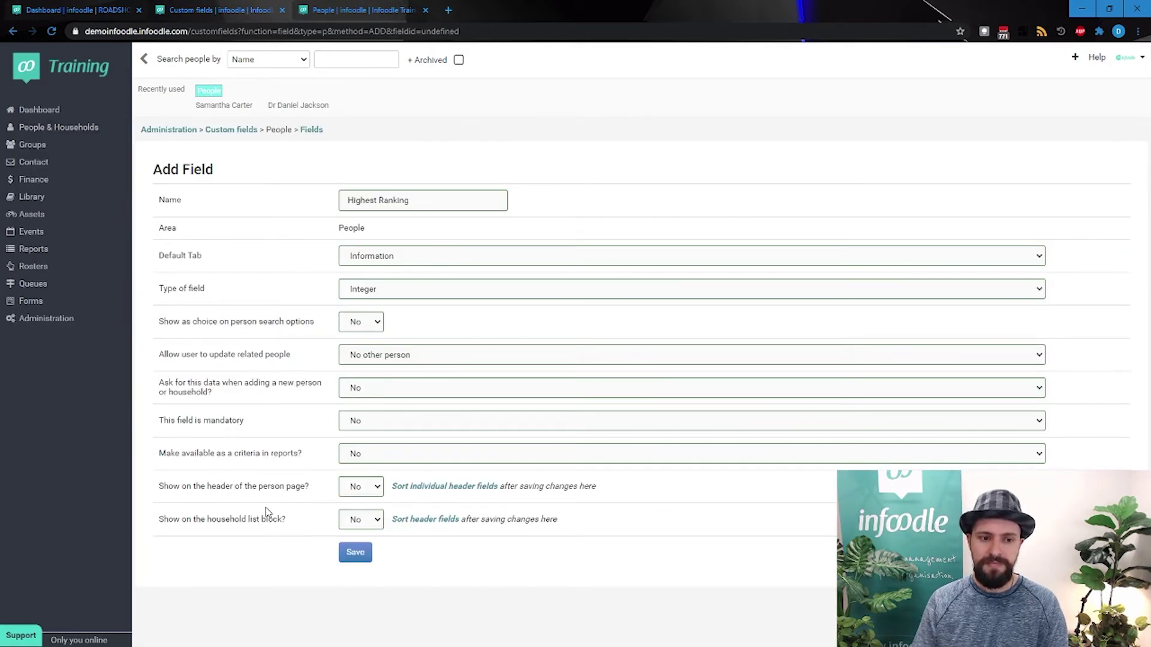
pyautogui.moveTo(160, 520); pyautogui.dragTo(288, 525)
pyautogui.click(300, 106)
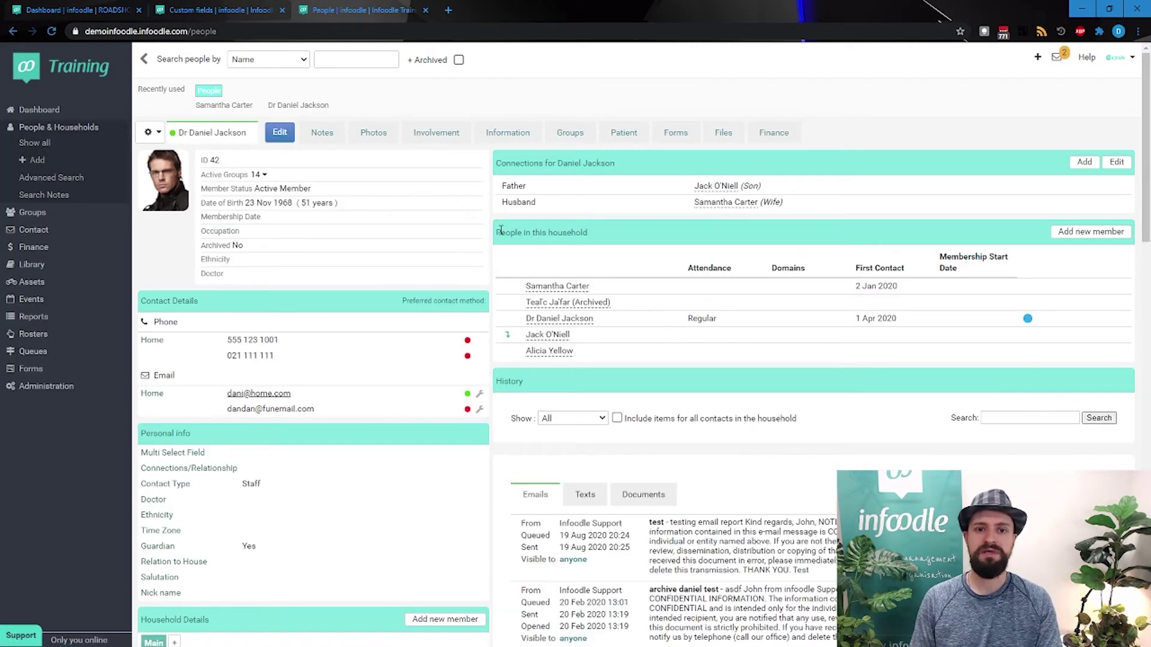
pyautogui.moveTo(499, 232); pyautogui.dragTo(606, 239)
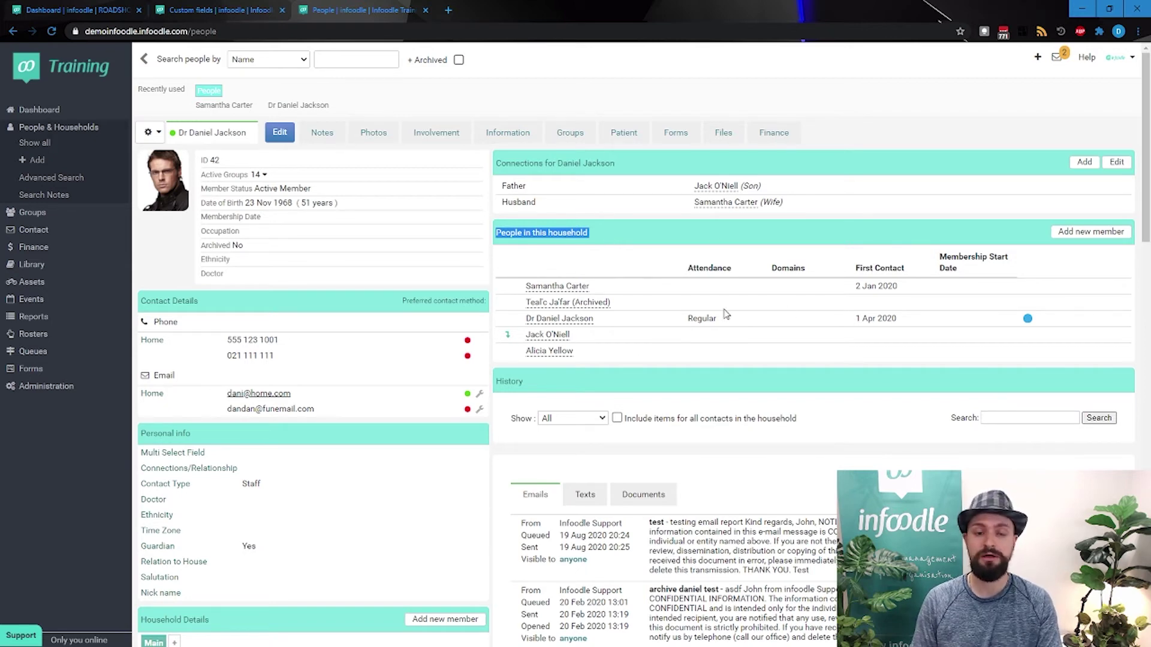
pyautogui.click(587, 241)
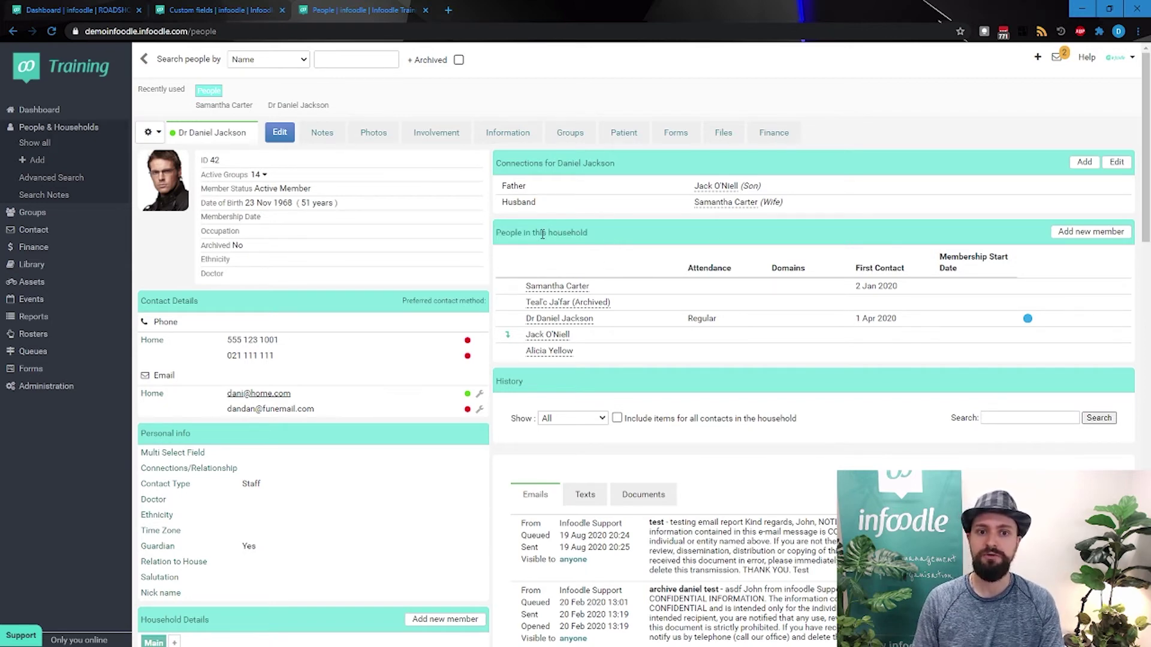
pyautogui.moveTo(550, 234); pyautogui.dragTo(606, 235)
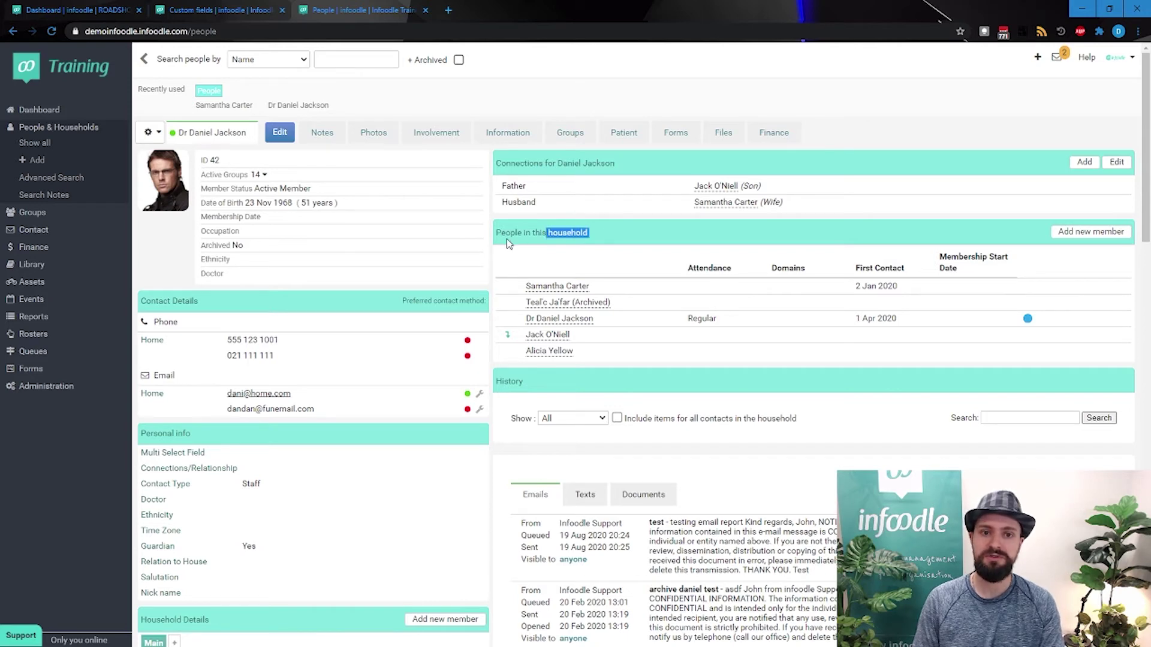
pyautogui.click(614, 240)
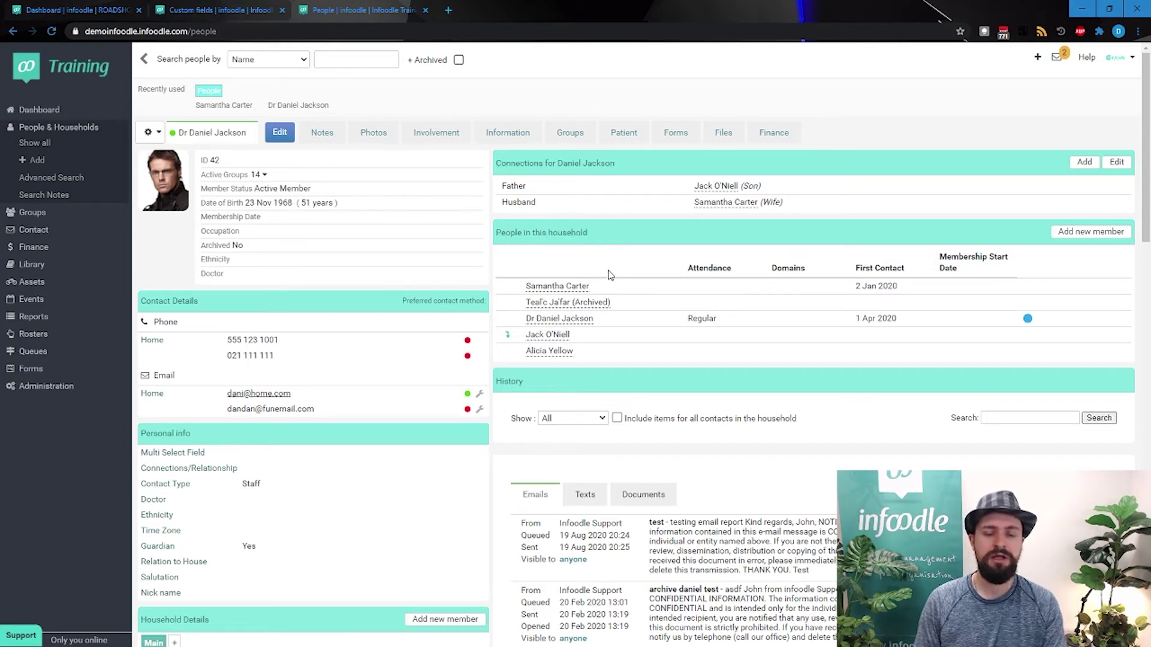
pyautogui.scroll(-1, 597, 246)
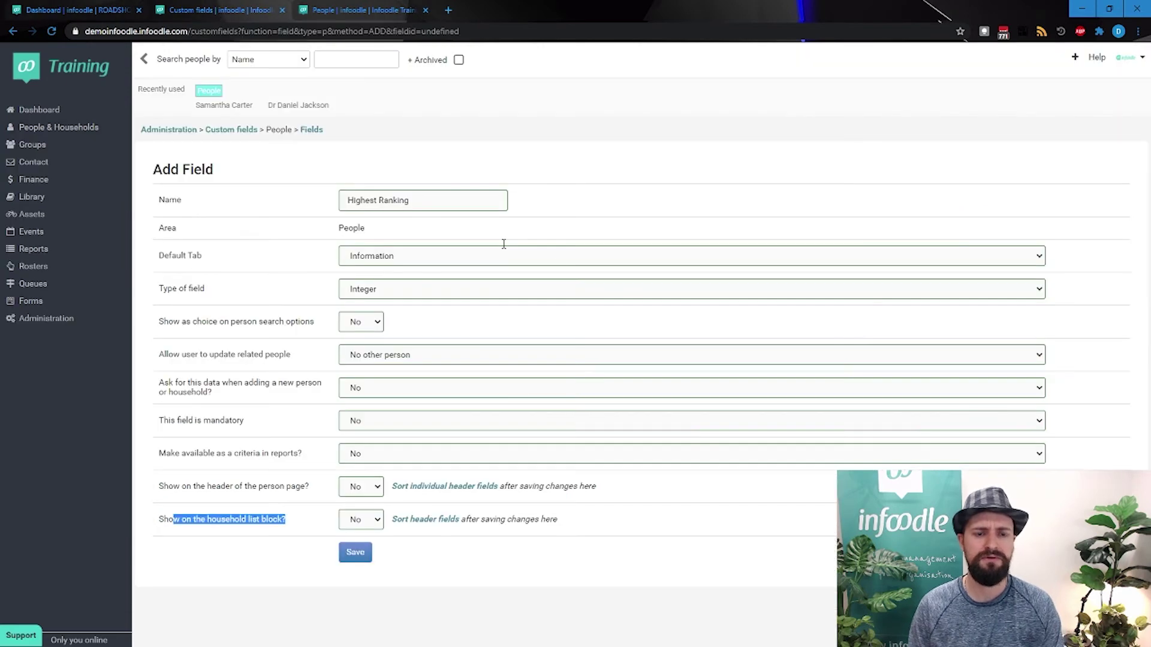
# Step: Save the Highest Ranking field and reload the contact's person page
pyautogui.click(548, 583)
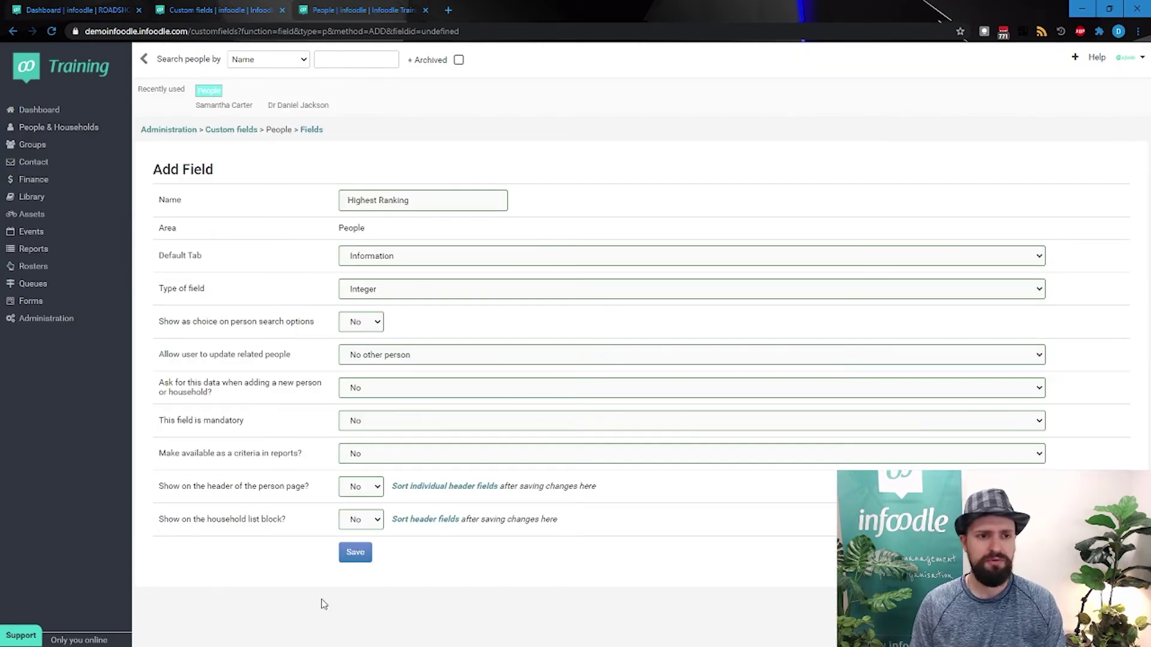
pyautogui.click(356, 552)
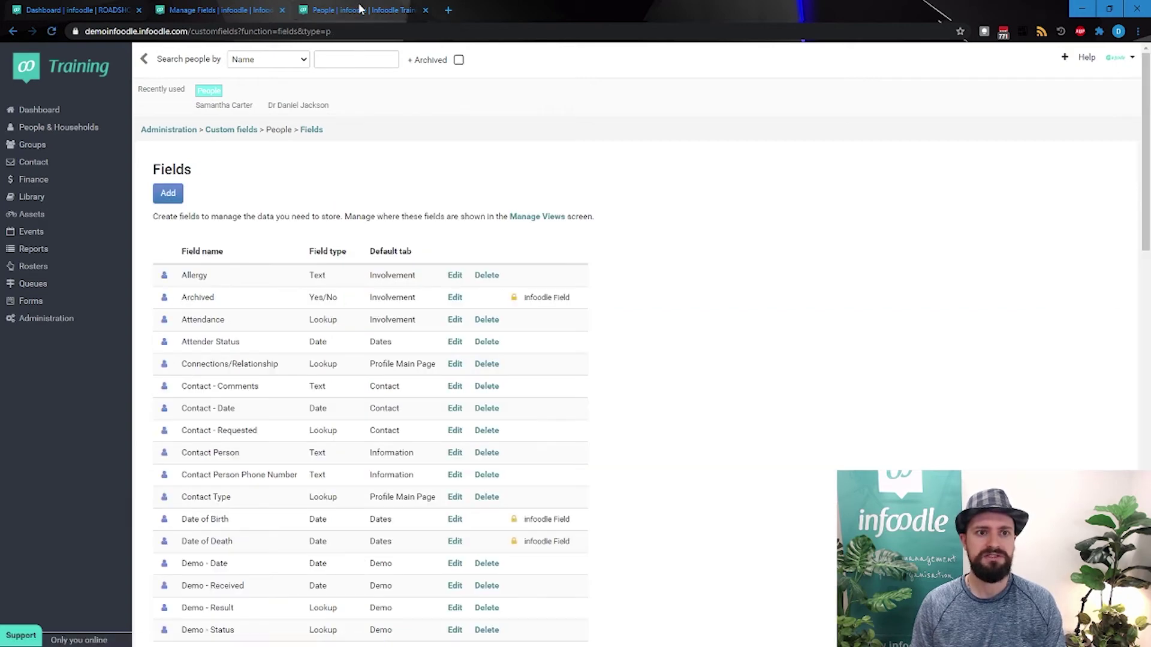
pyautogui.click(336, 10)
pyautogui.scroll(1, 564, 120)
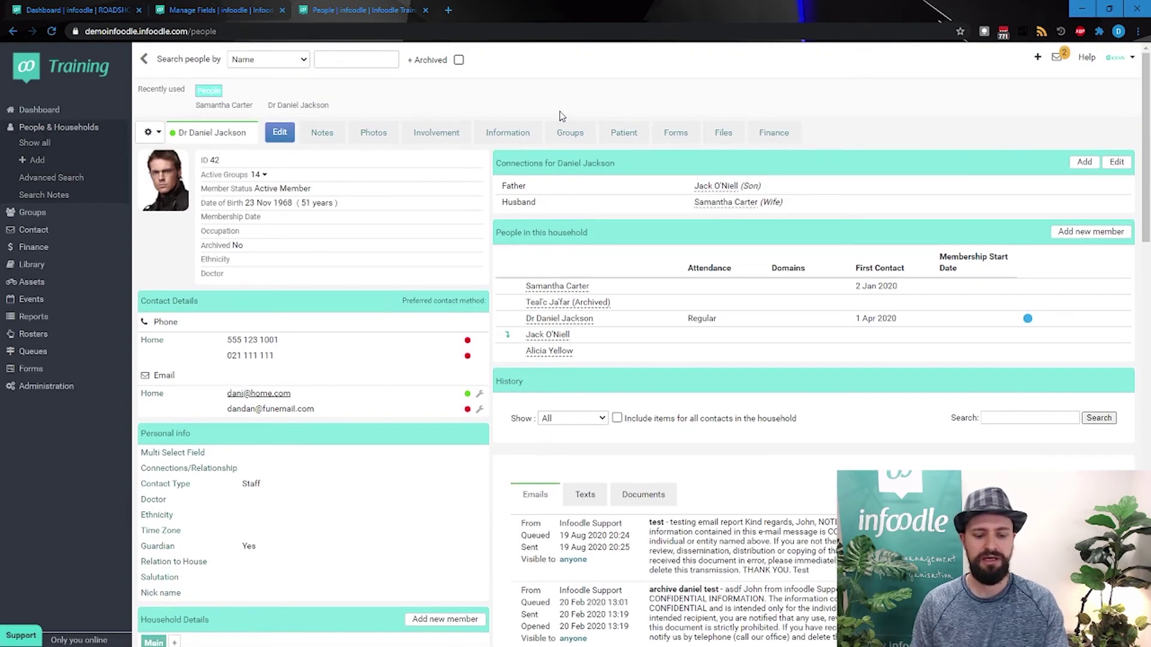
pyautogui.press('F5')
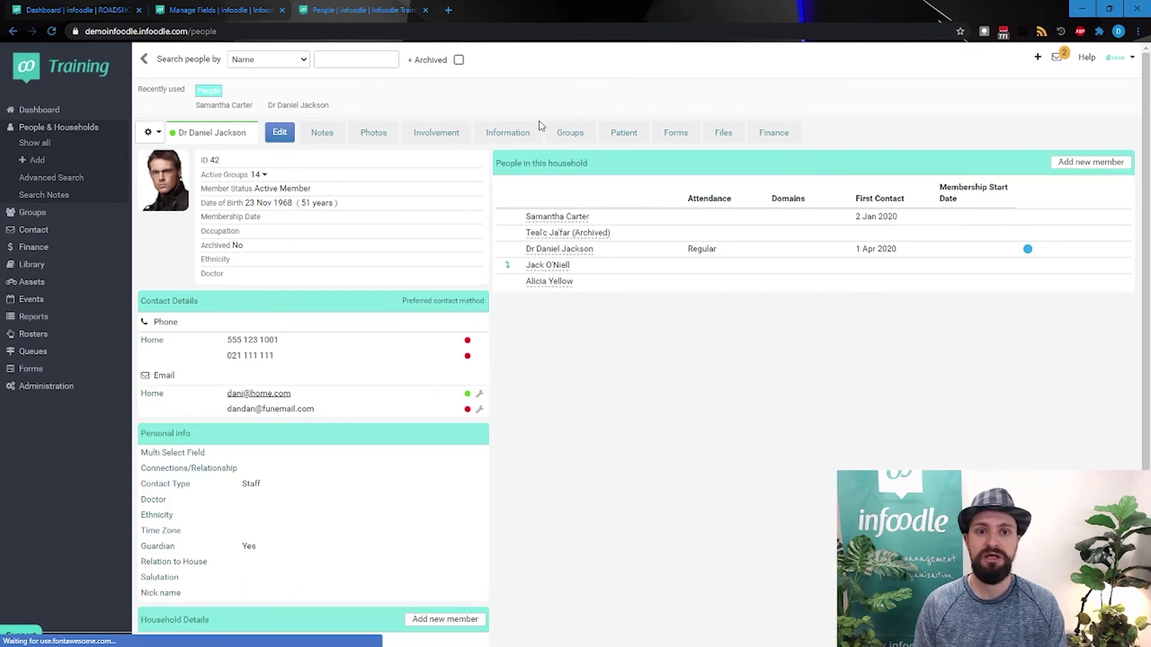
# Step: Enter a Highest Ranking value in the contact's Information fields and save it
pyautogui.click(493, 134)
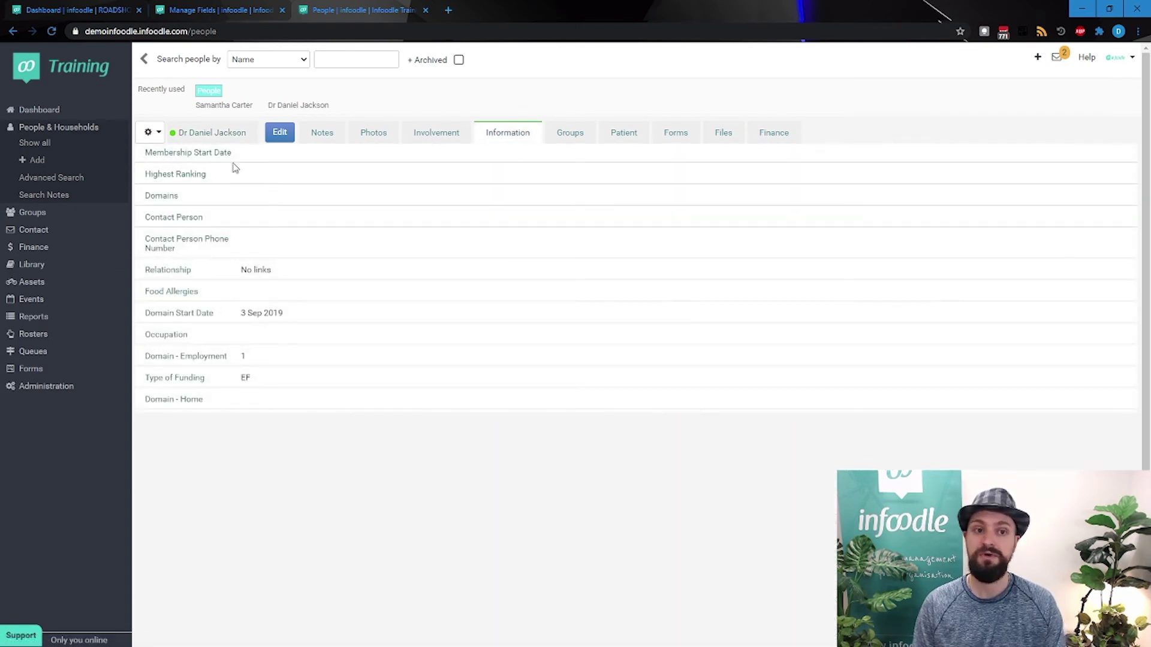
pyautogui.click(284, 135)
pyautogui.click(298, 179)
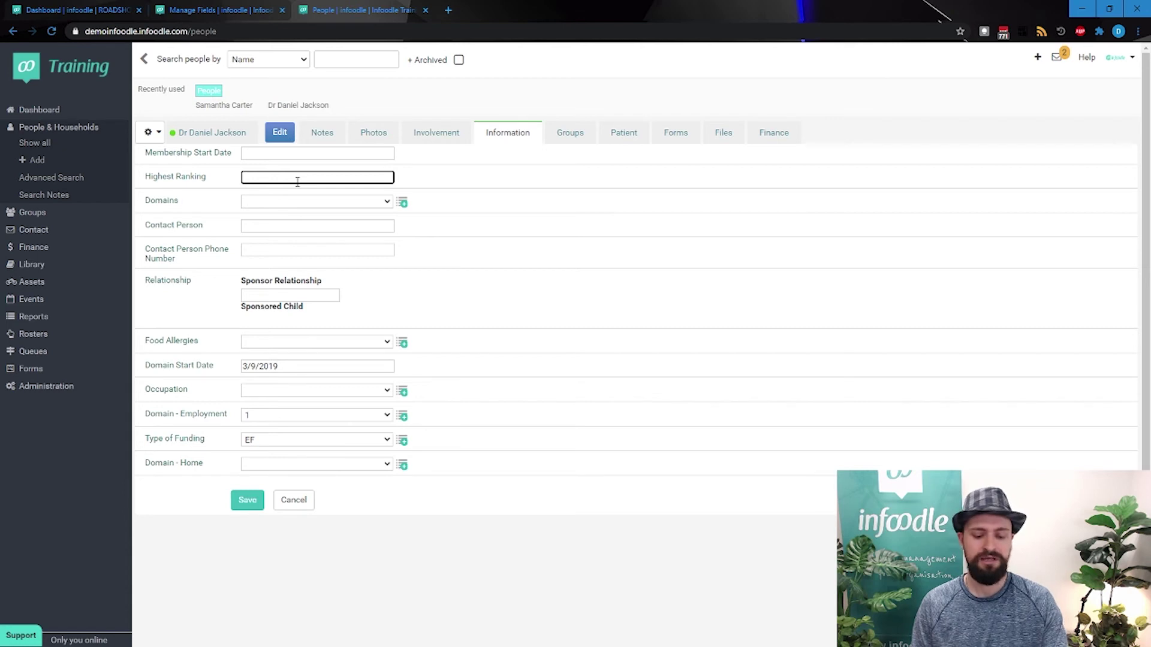
pyautogui.write('54')
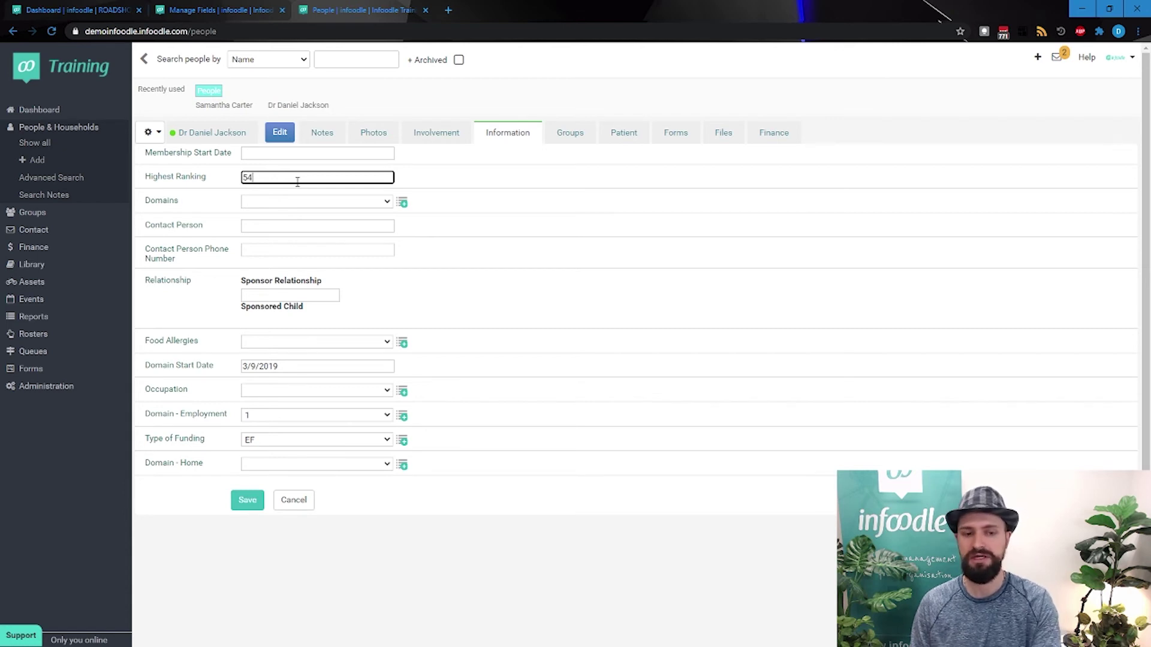
pyautogui.write('5')
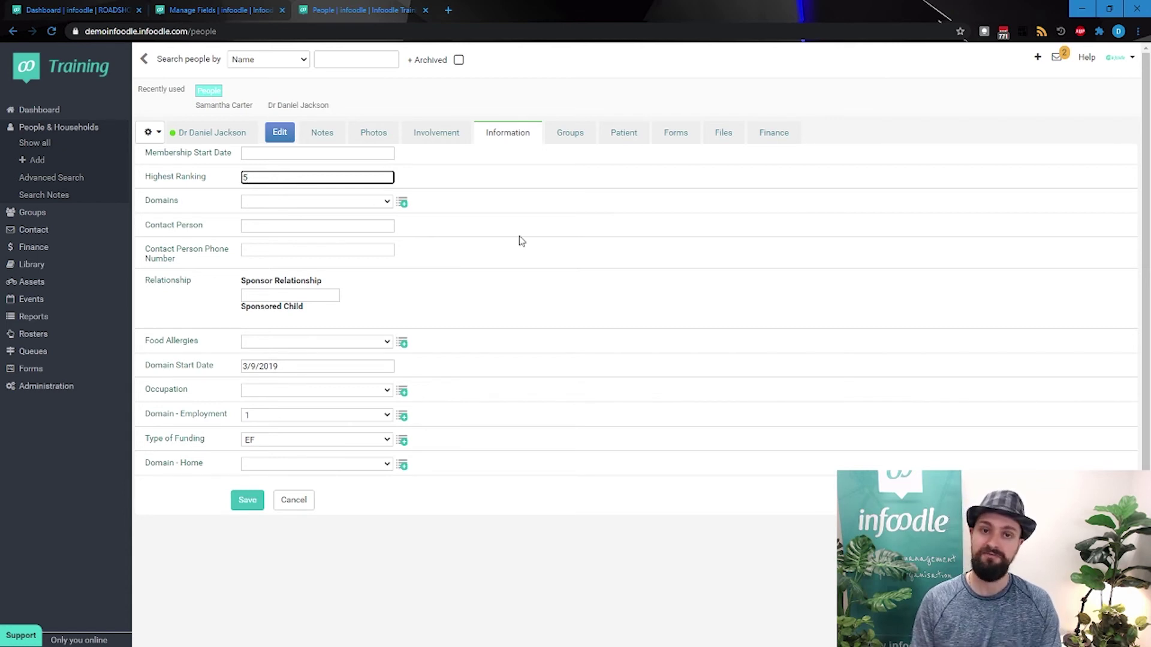
pyautogui.click(519, 240)
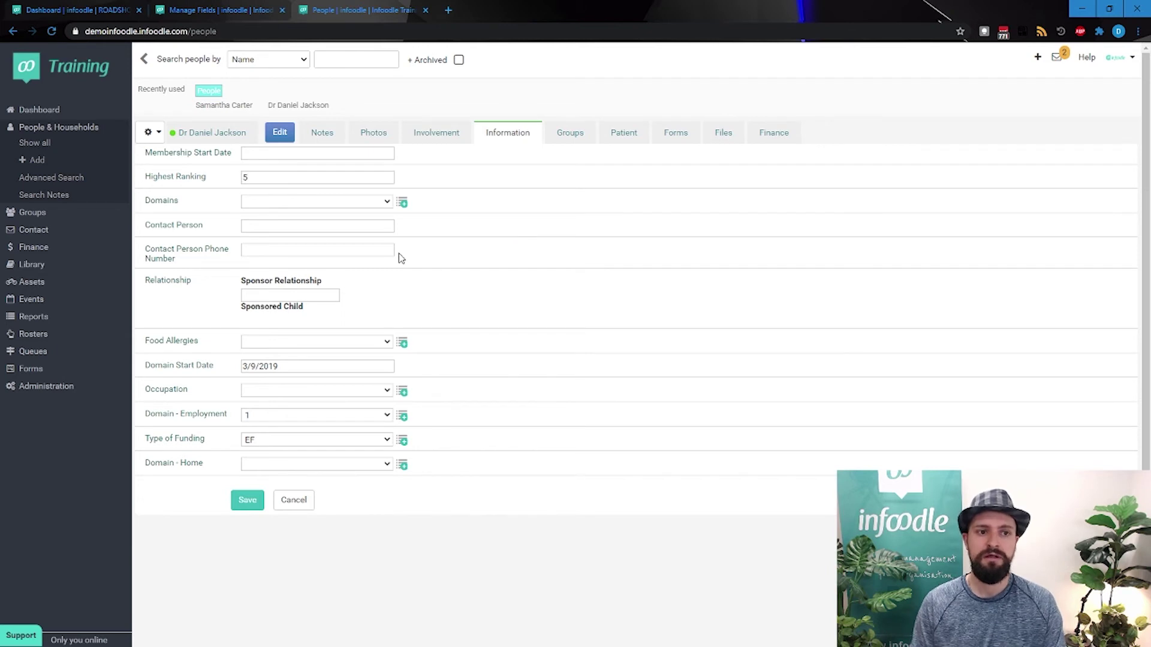
pyautogui.click(262, 178)
pyautogui.write('333')
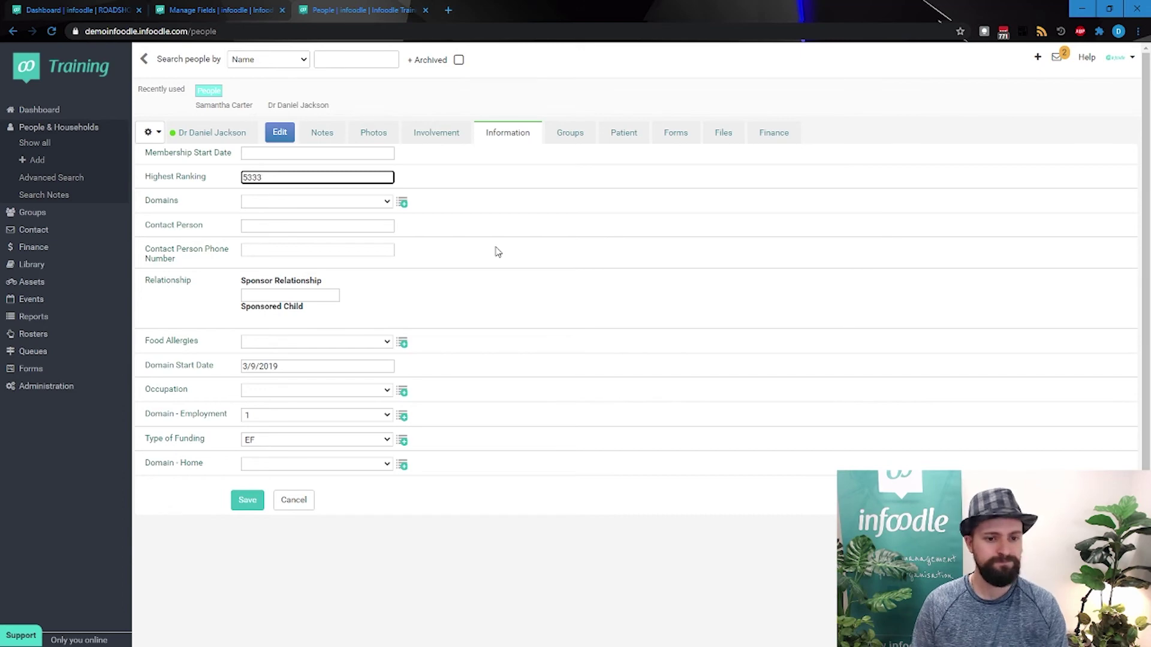
pyautogui.click(261, 503)
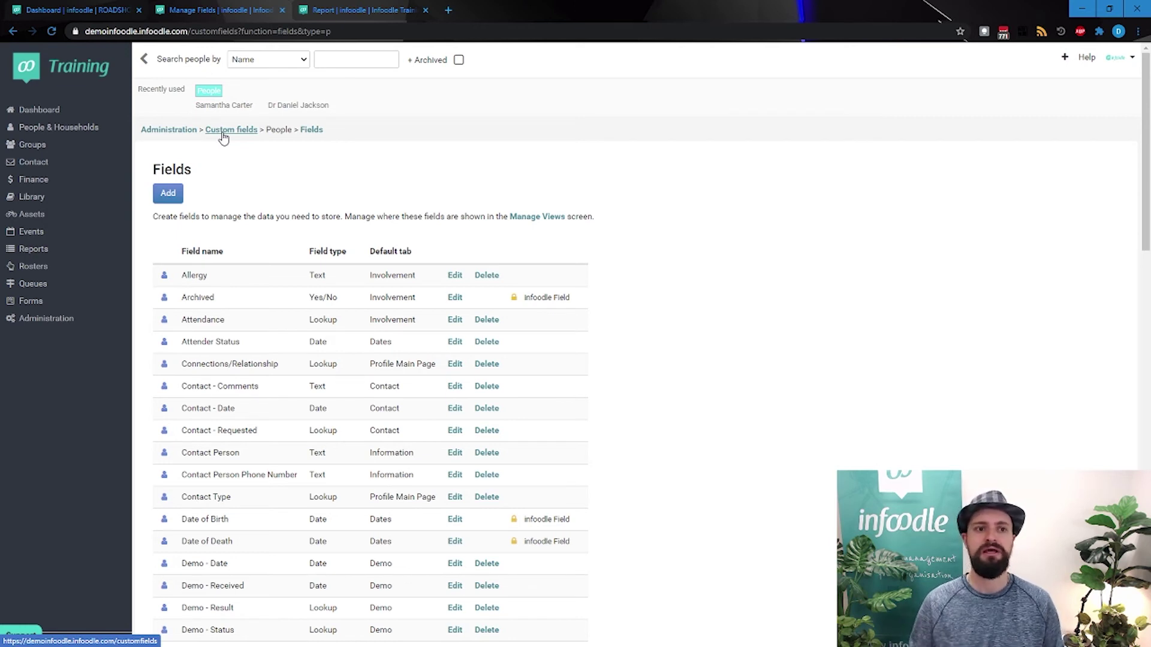
# Step: View the People Tabs list, start adding a tab, then cancel and return to Custom fields
pyautogui.click(222, 132)
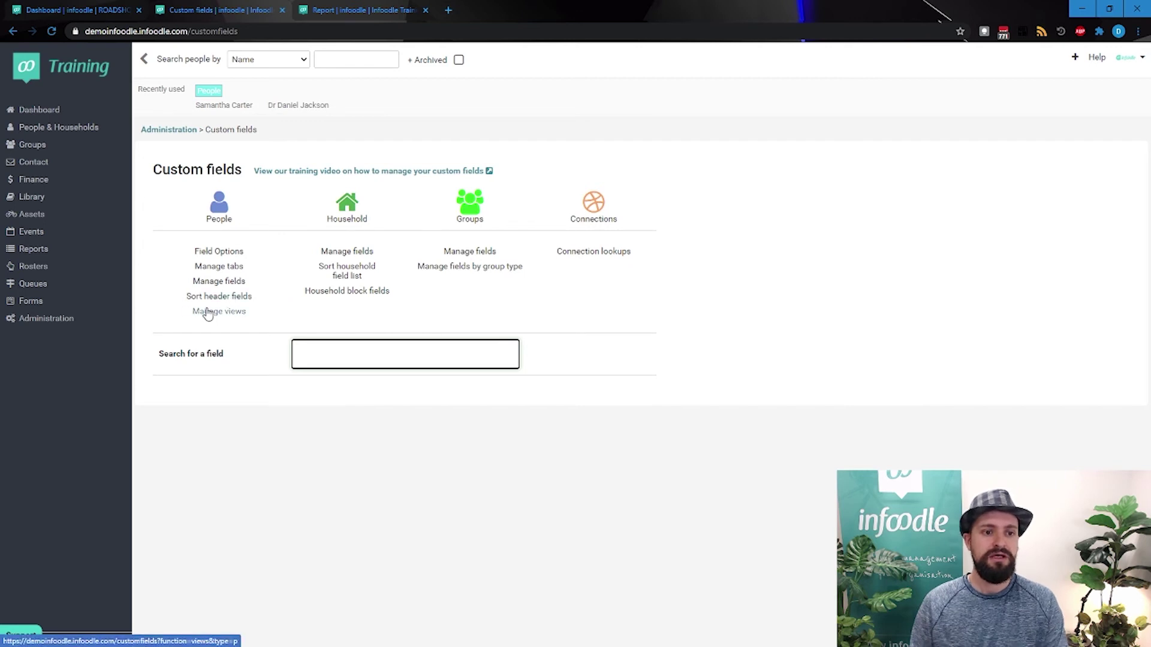
pyautogui.click(218, 269)
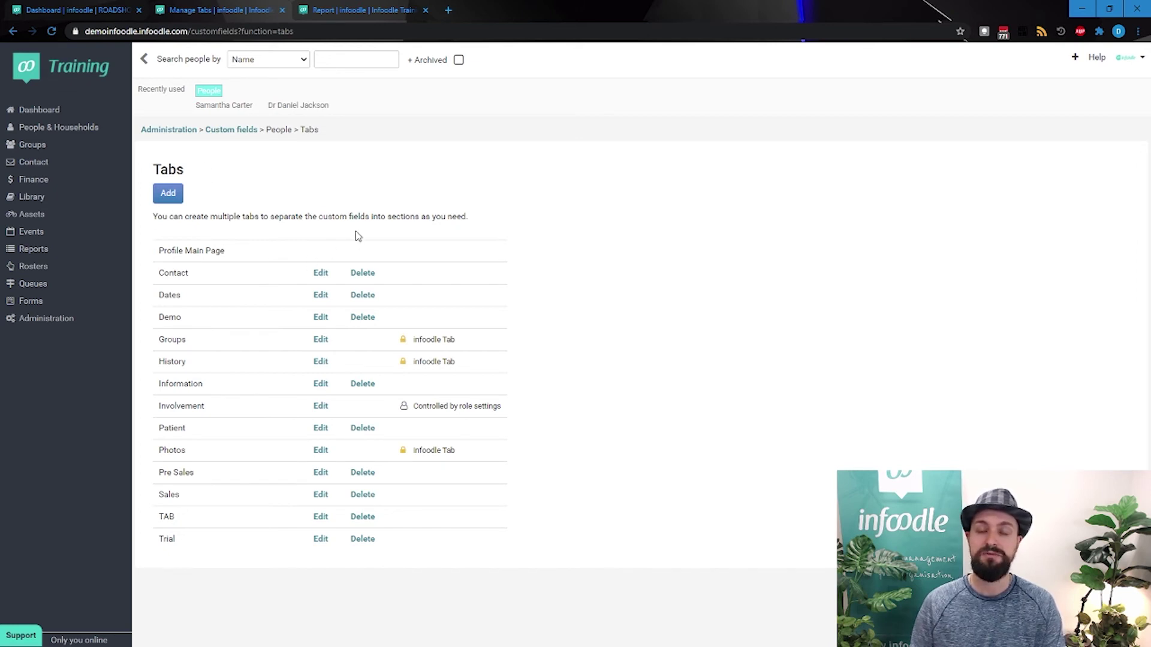
pyautogui.click(161, 195)
pyautogui.click(325, 239)
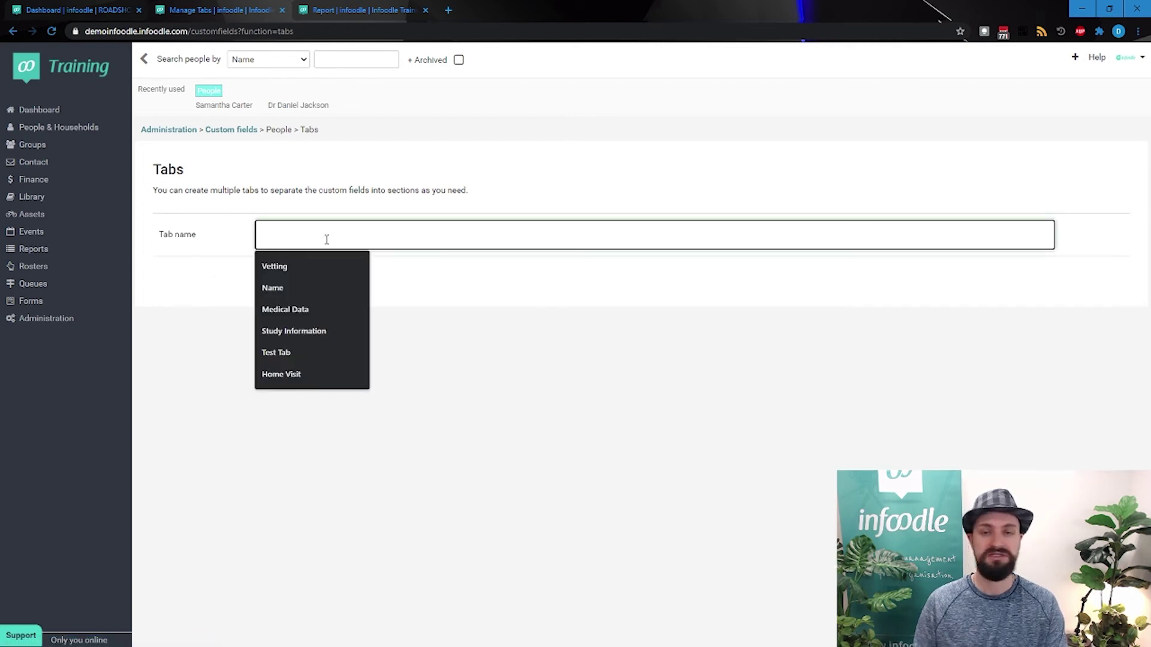
pyautogui.click(472, 317)
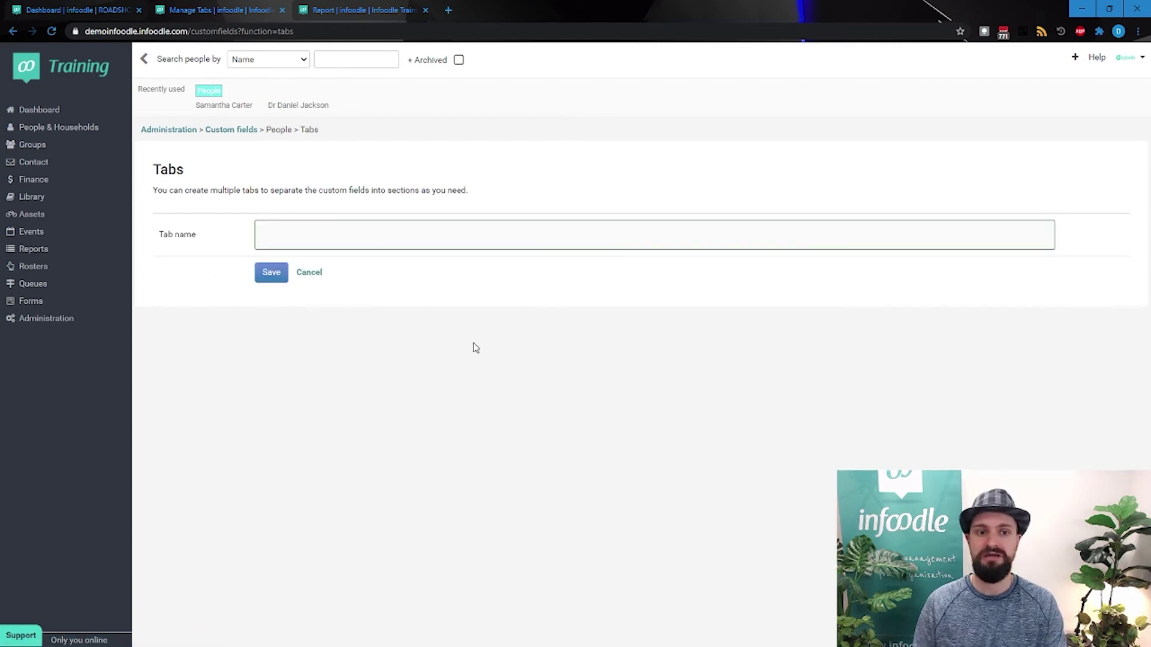
pyautogui.click(309, 274)
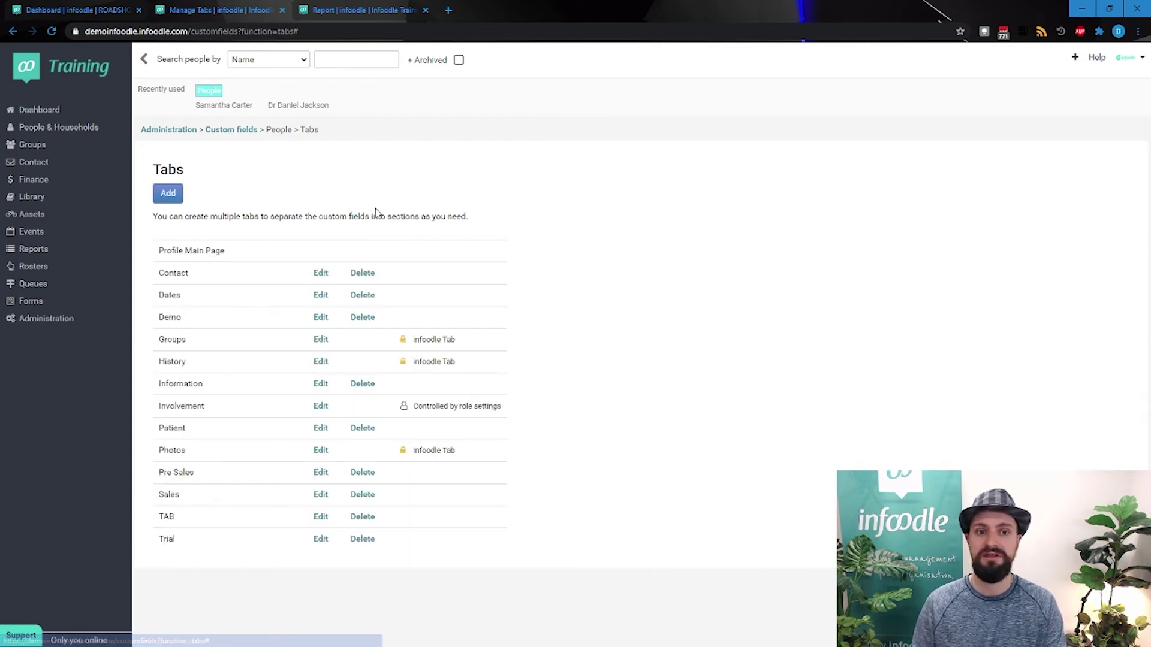
pyautogui.click(243, 132)
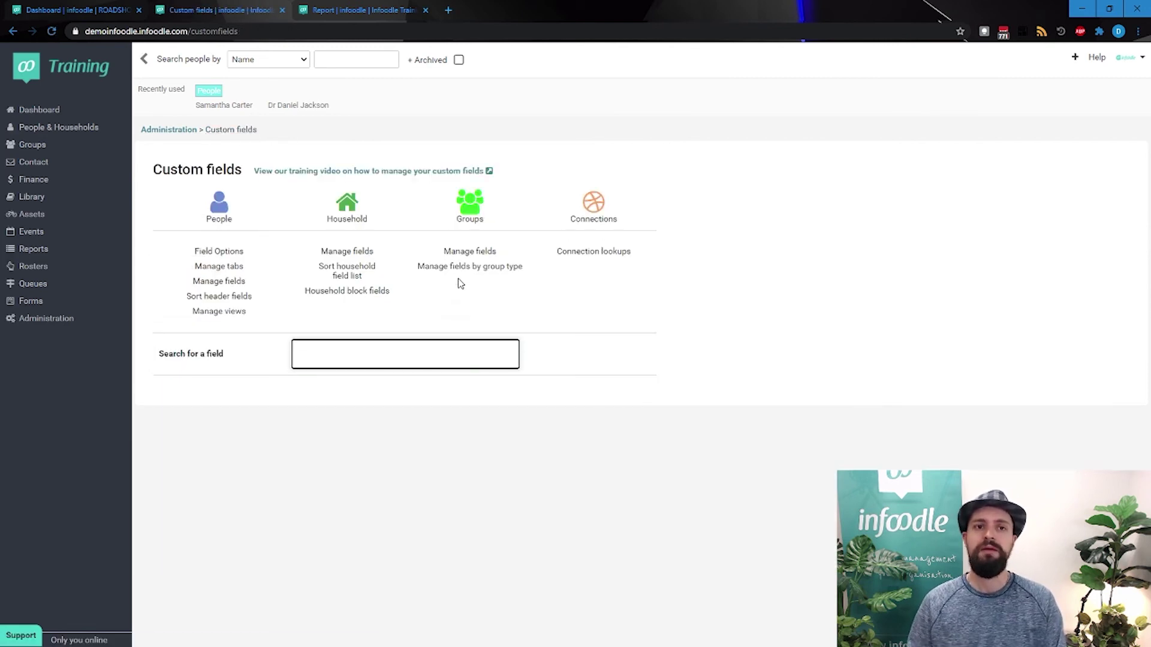
# Step: Reopen the recent contact's profile in the other tab, then return to Custom fields
pyautogui.click(324, 10)
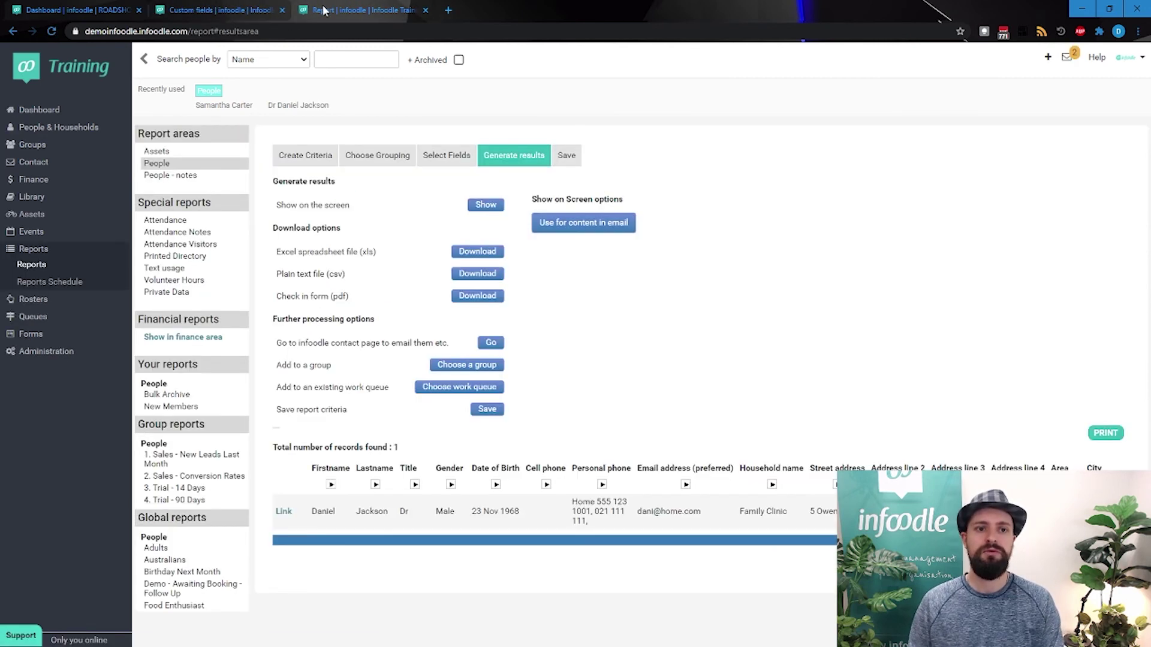
pyautogui.click(313, 108)
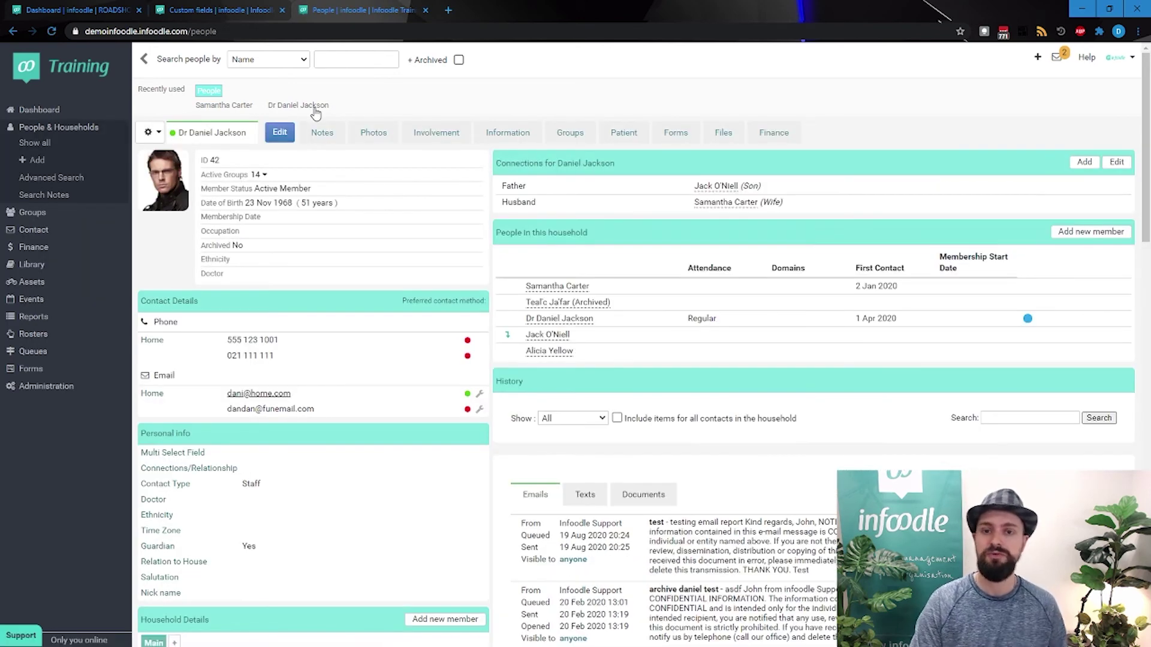
pyautogui.click(239, 11)
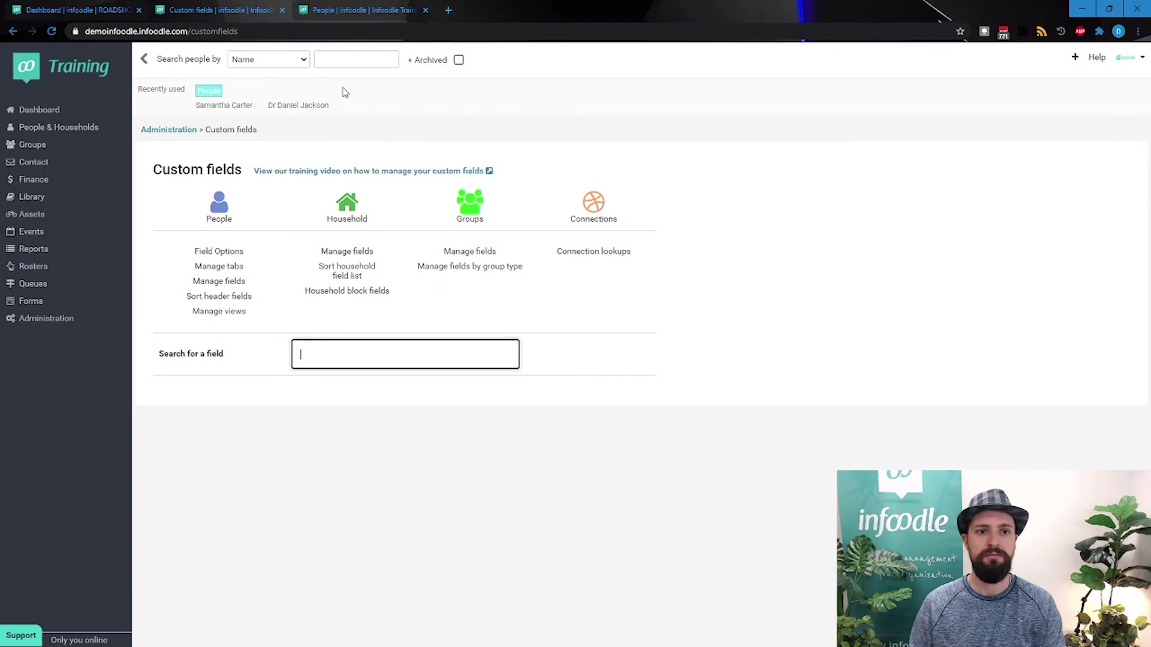
pyautogui.click(375, 397)
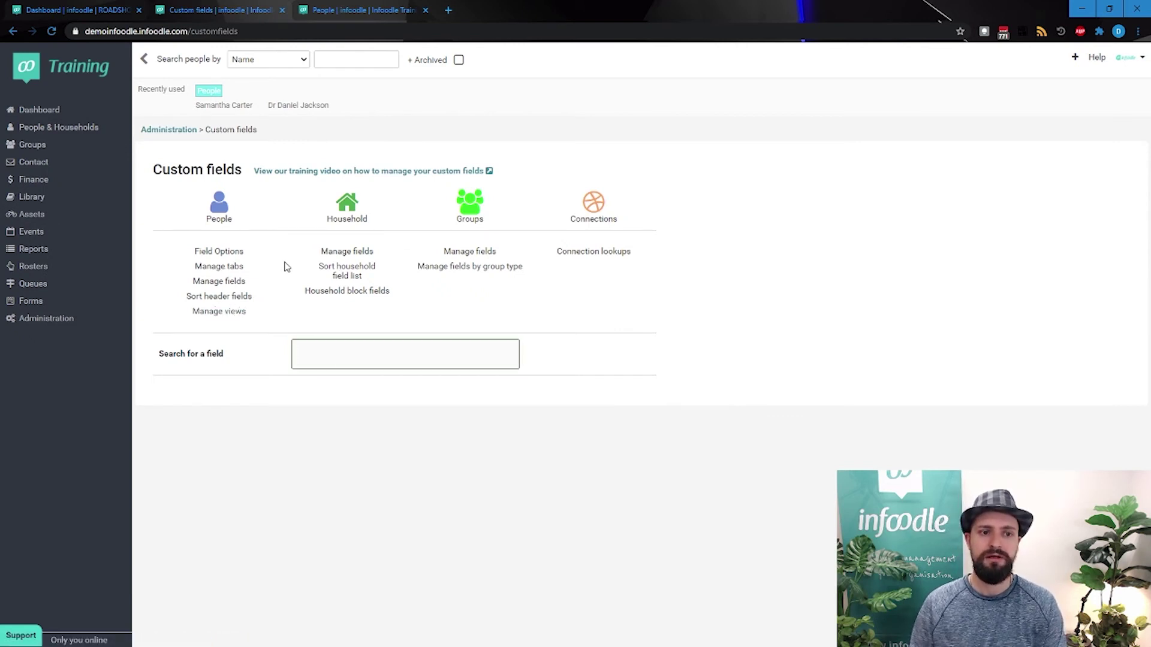
# Step: Open the People views layout and expand and collapse the Contact tab's field list
pyautogui.click(236, 313)
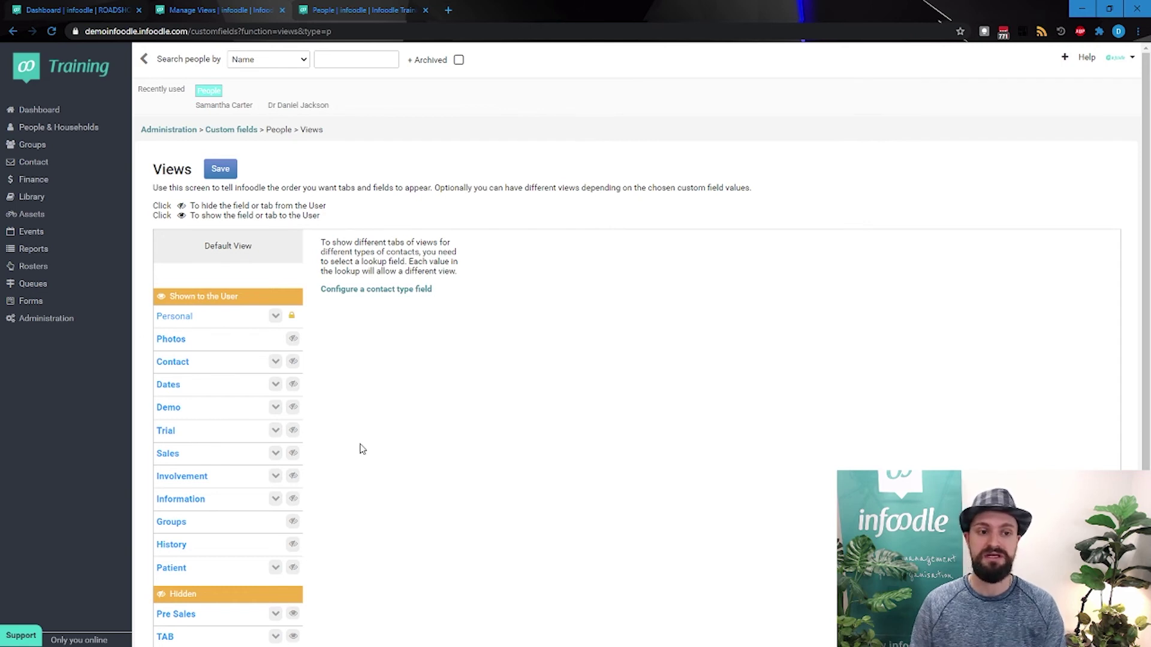
pyautogui.scroll(-1, 193, 509)
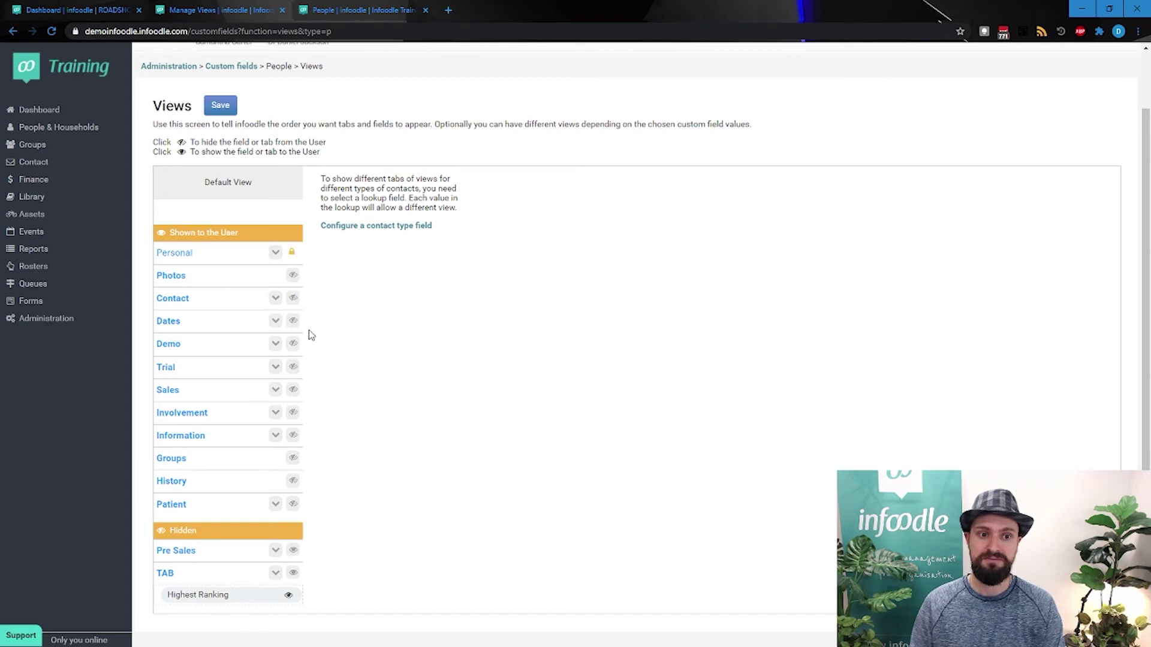
pyautogui.click(275, 299)
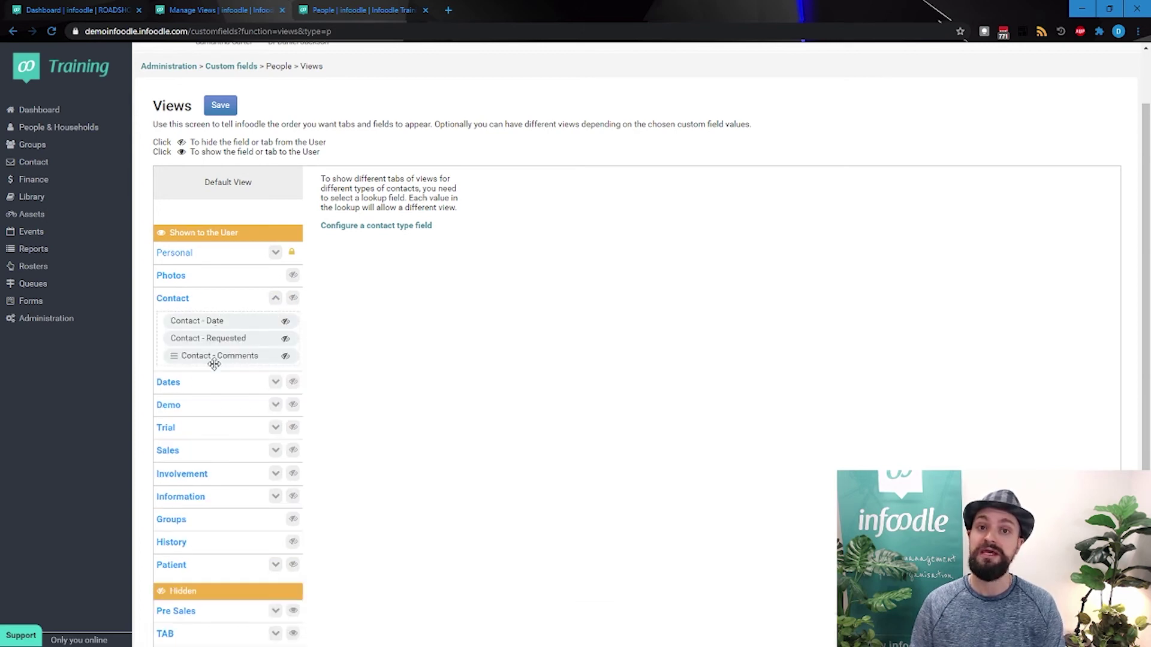
pyautogui.click(275, 298)
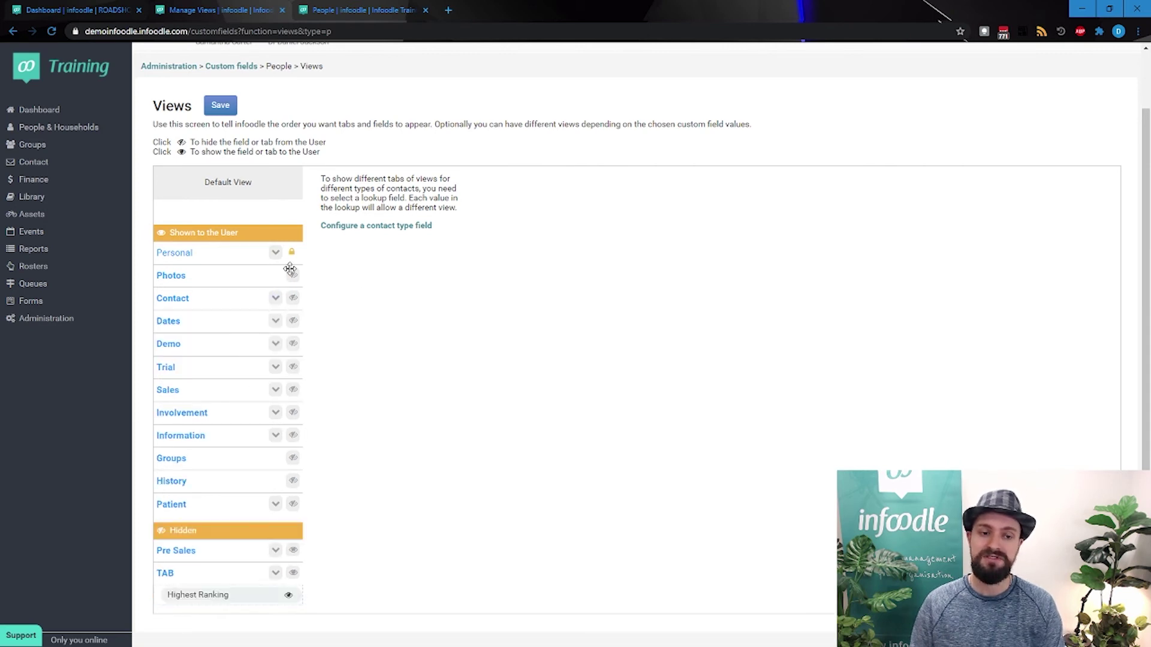
pyautogui.click(276, 298)
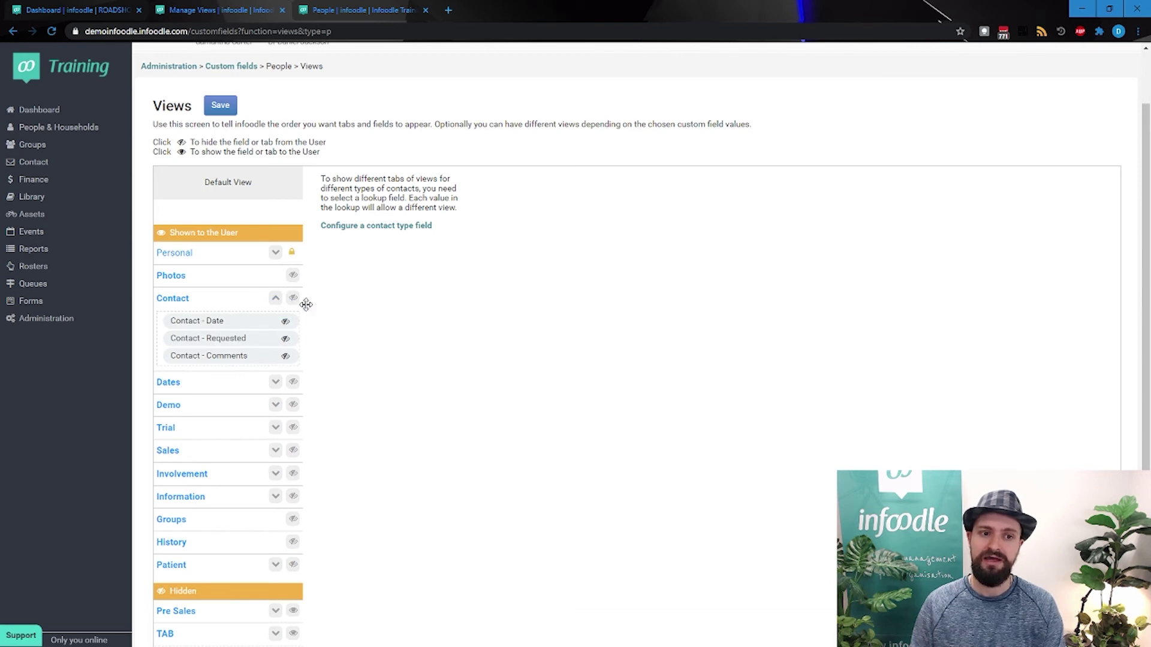
pyautogui.click(276, 299)
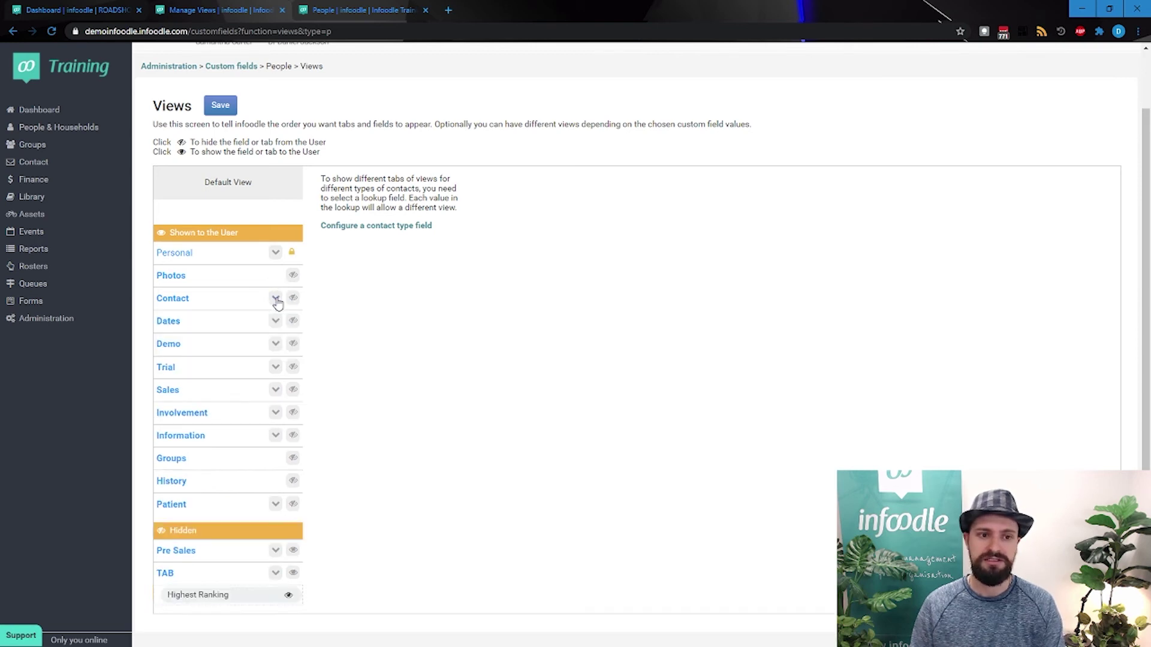
# Step: Hide and reshow the Photos tab, move it back below Personal, and begin assigning Highest Ranking
pyautogui.click(293, 275)
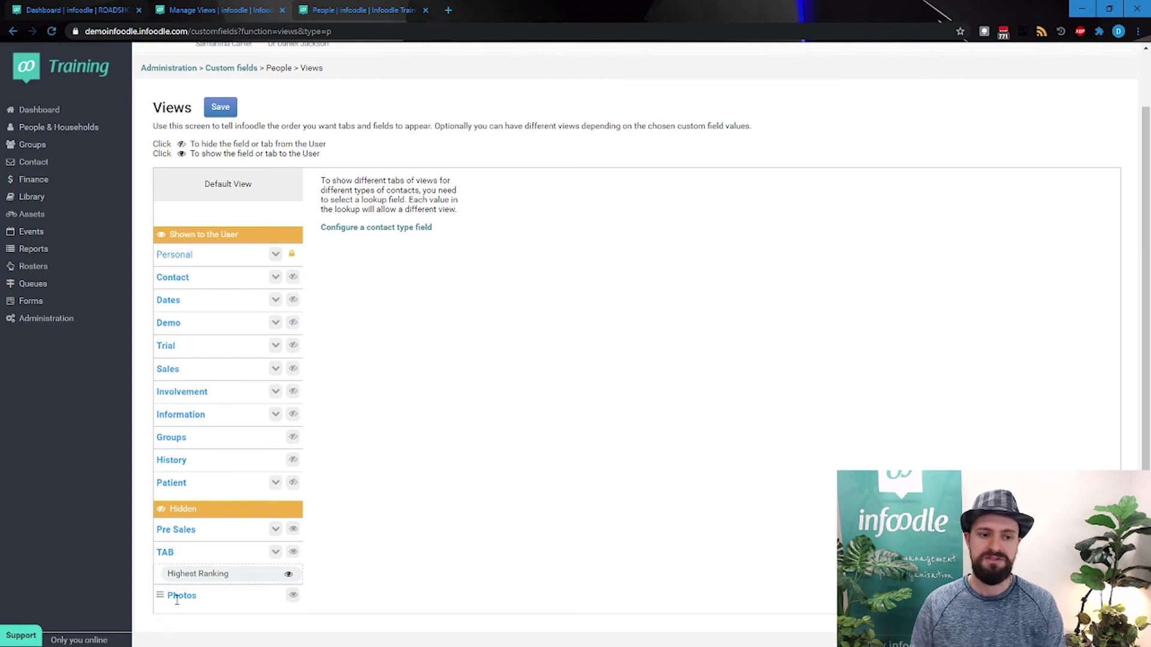
pyautogui.click(293, 597)
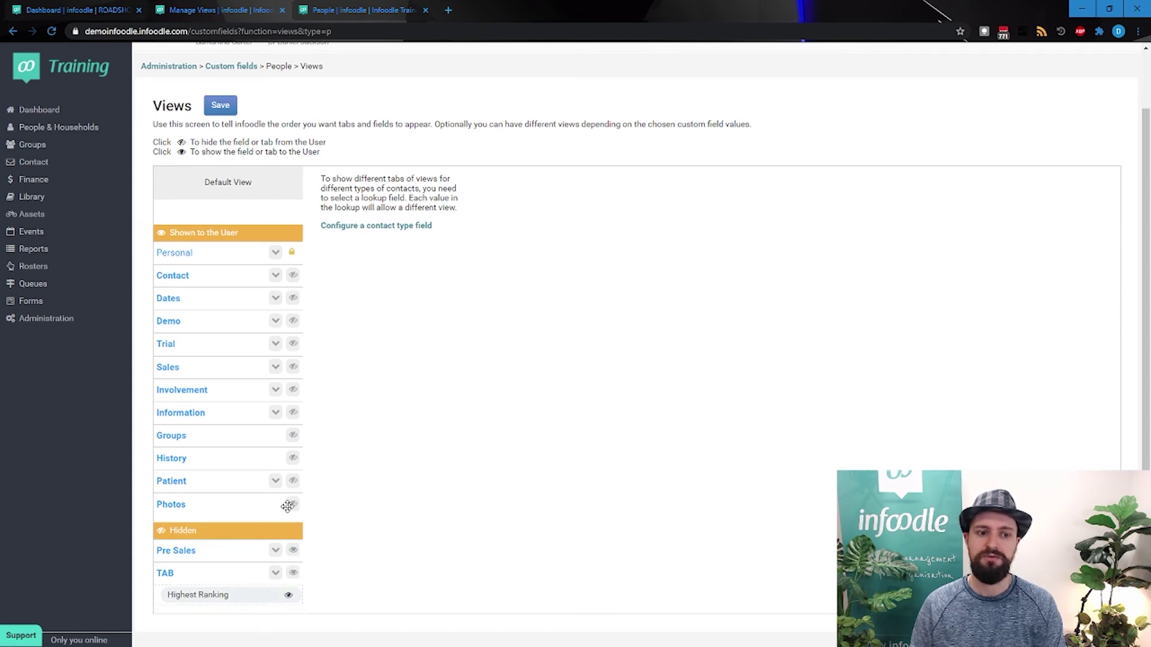
pyautogui.click(288, 596)
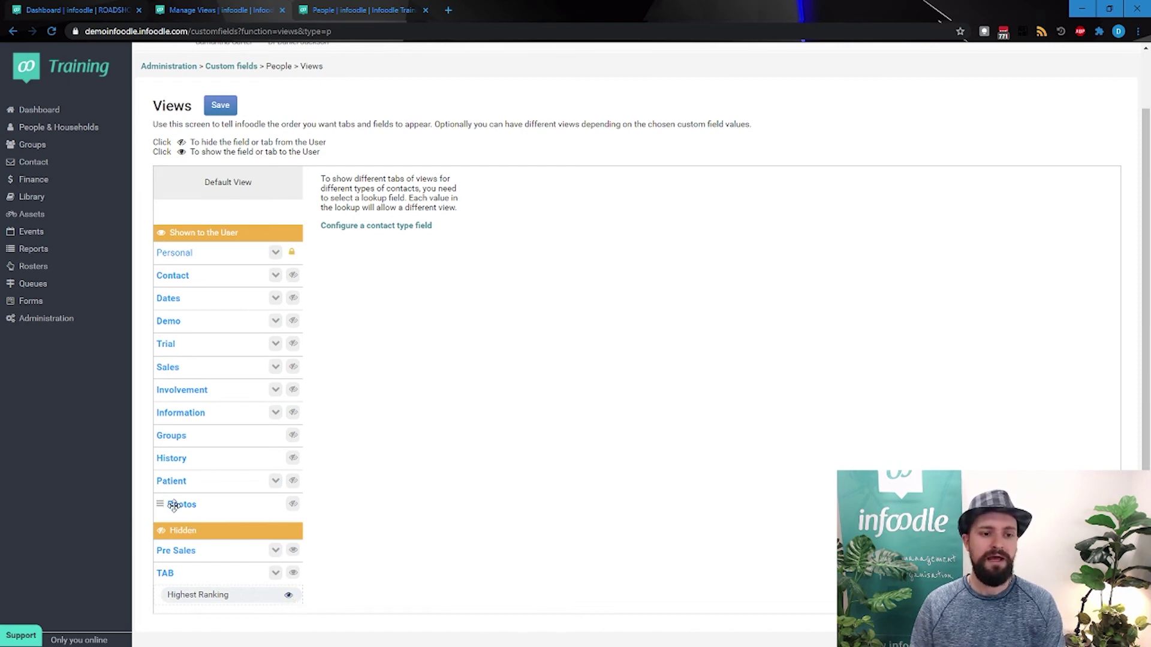
pyautogui.moveTo(174, 506); pyautogui.dragTo(186, 291)
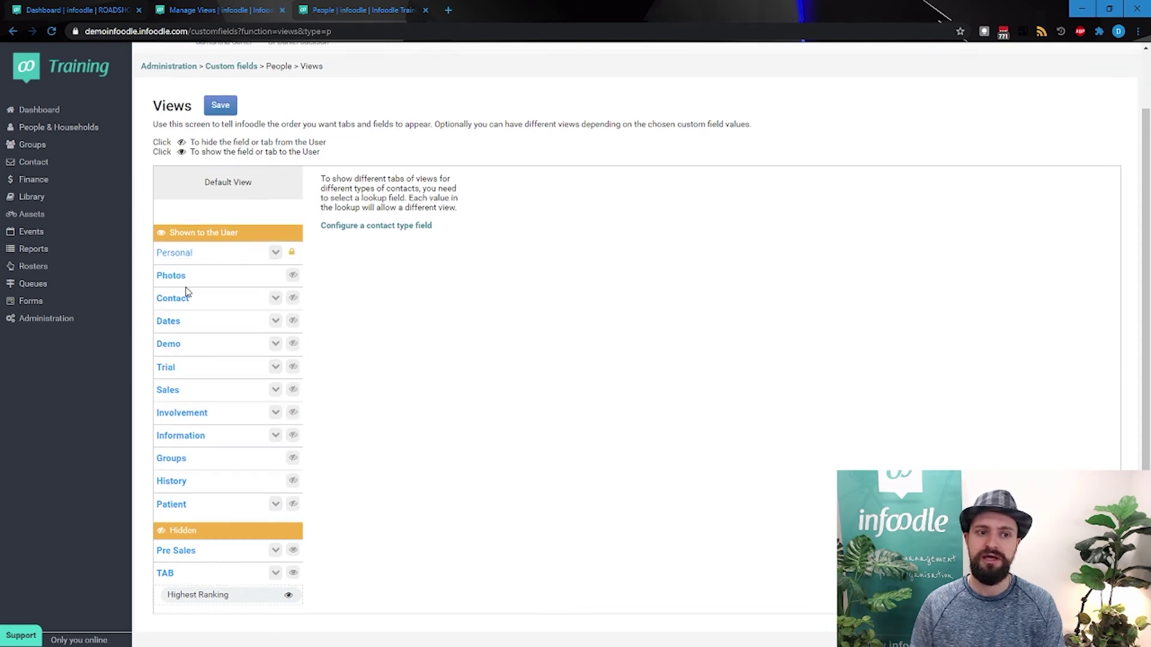
pyautogui.click(288, 596)
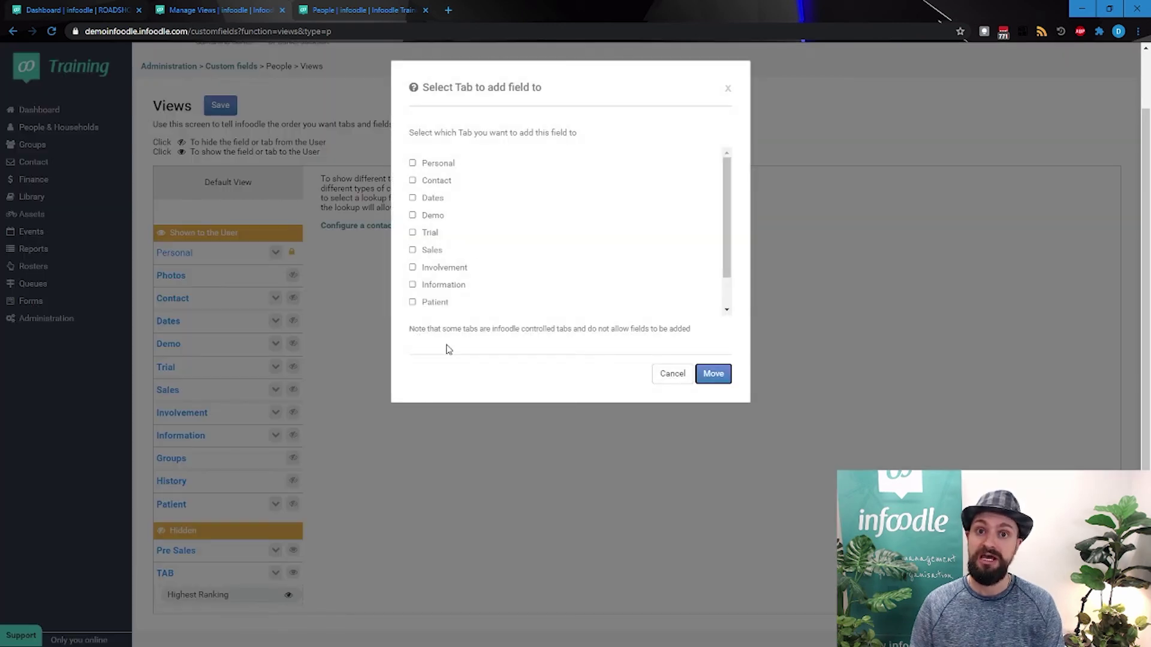
# Step: Put Highest Ranking first under the Information tab and save the default view
pyautogui.click(413, 286)
pyautogui.click(713, 374)
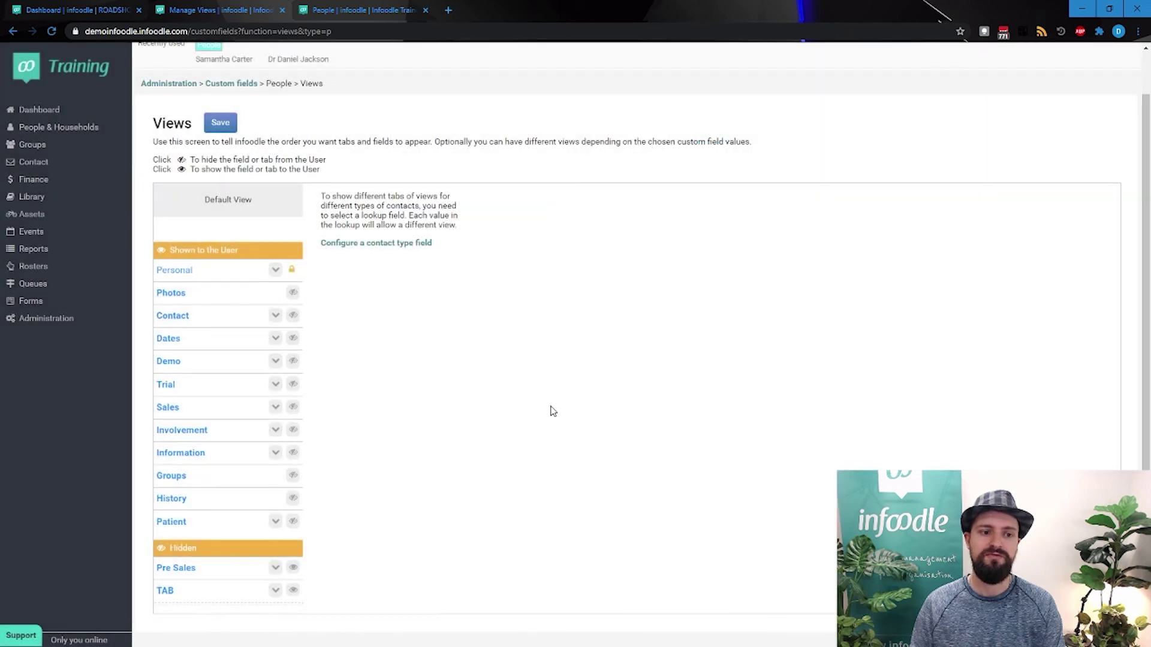
pyautogui.click(275, 452)
pyautogui.scroll(-2, 275, 456)
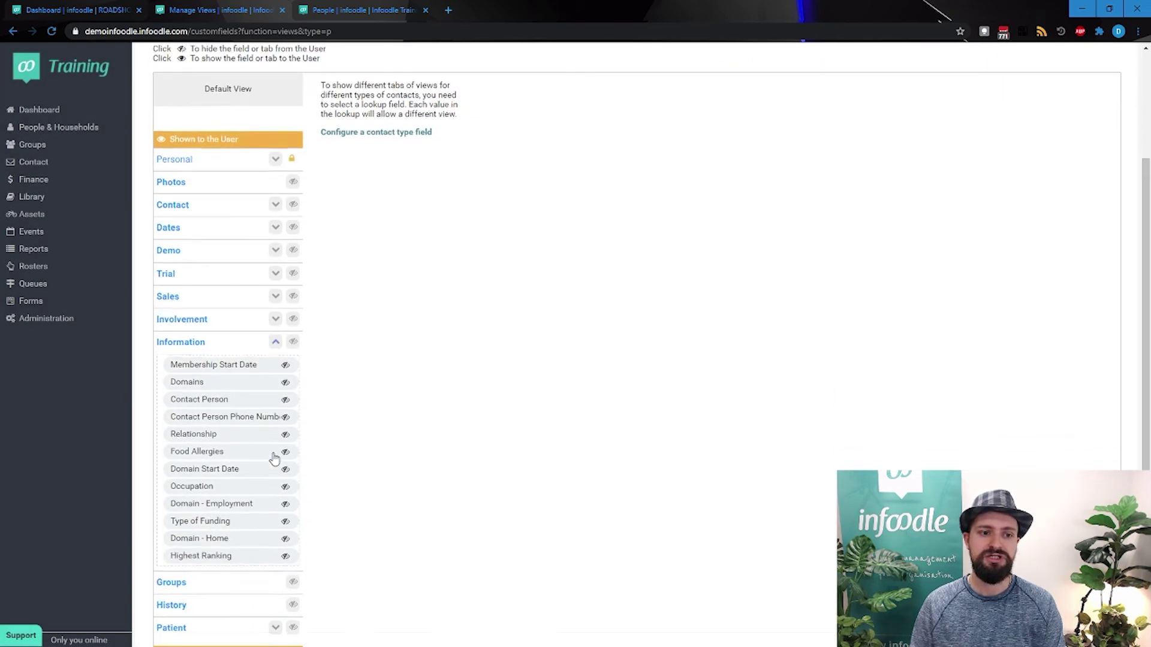
pyautogui.scroll(-2, 274, 458)
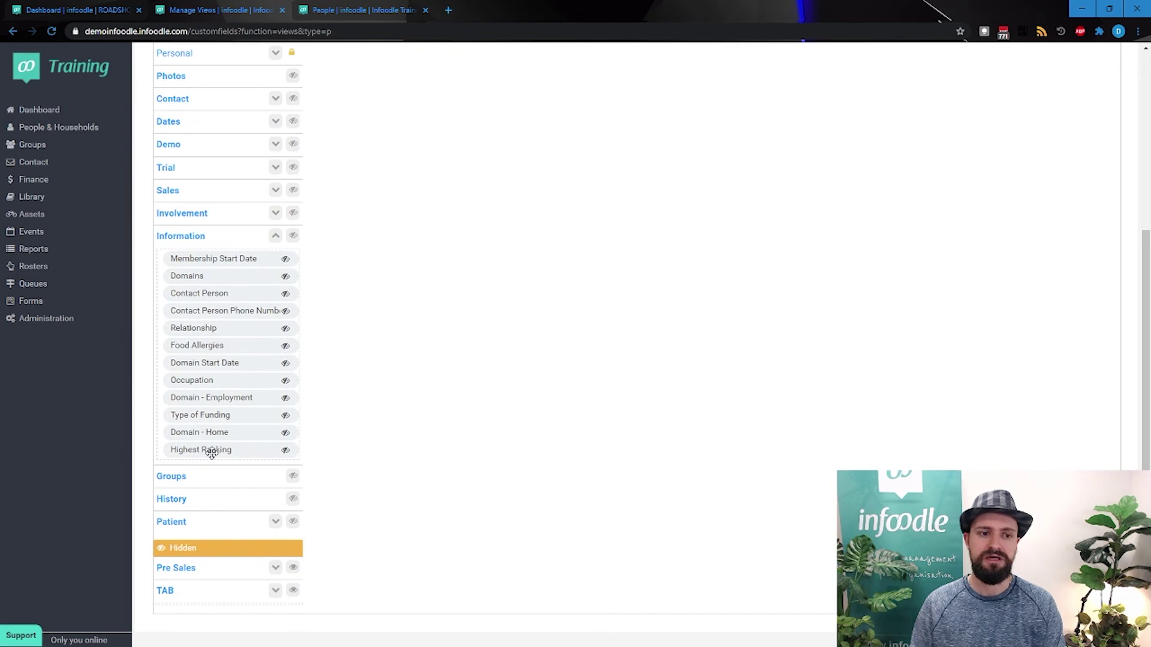
pyautogui.moveTo(212, 454); pyautogui.dragTo(272, 300)
pyautogui.scroll(4, 252, 264)
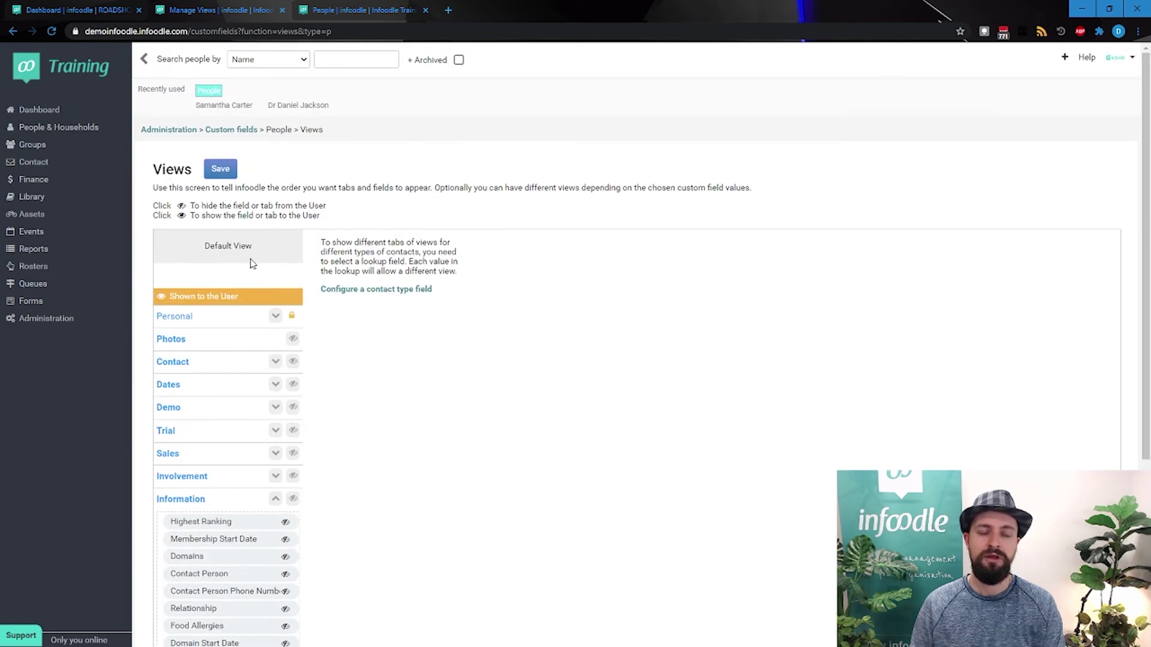
pyautogui.click(221, 170)
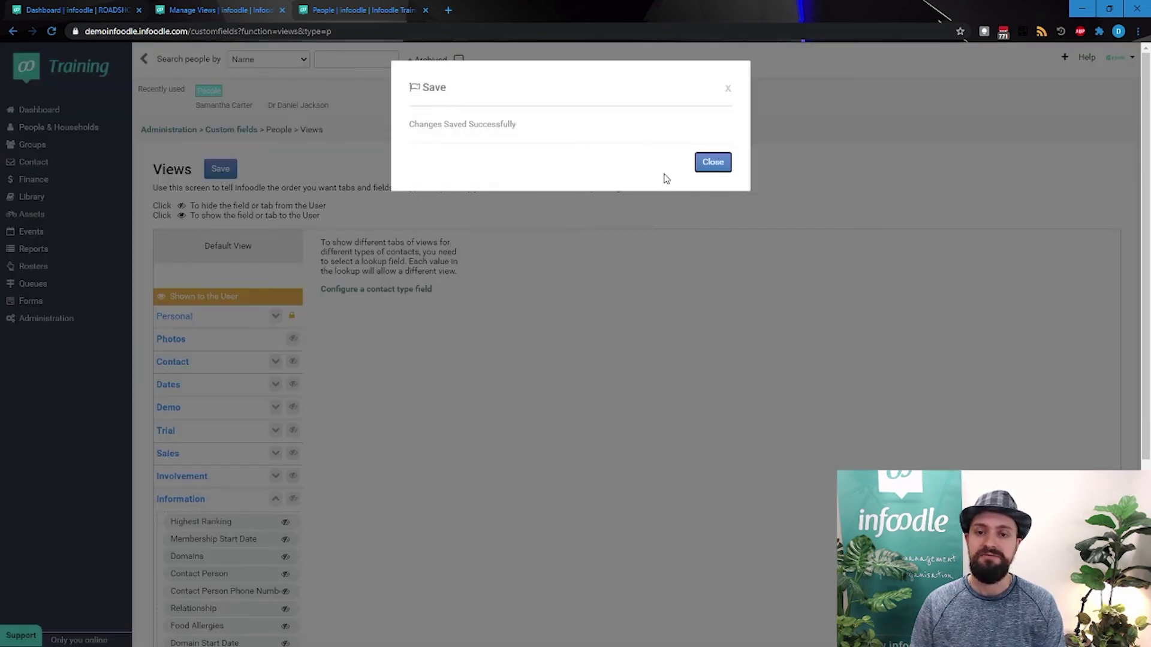
pyautogui.click(712, 163)
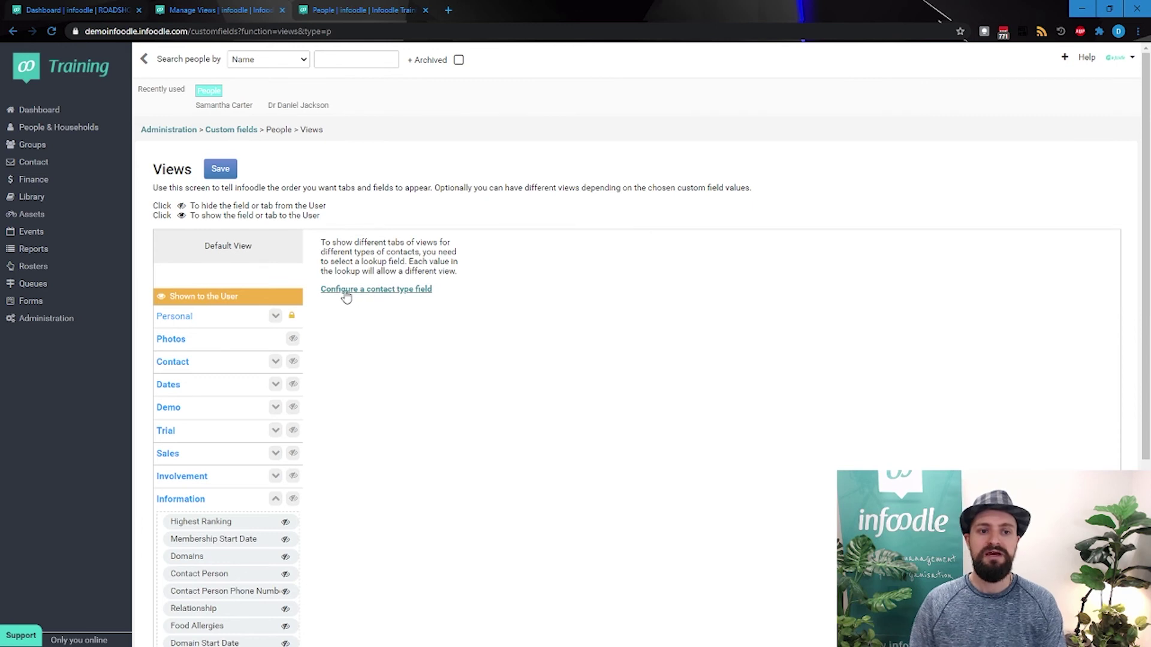
# Step: Choose Contact Type as the field that per-contact-type views are based on
pyautogui.click(391, 294)
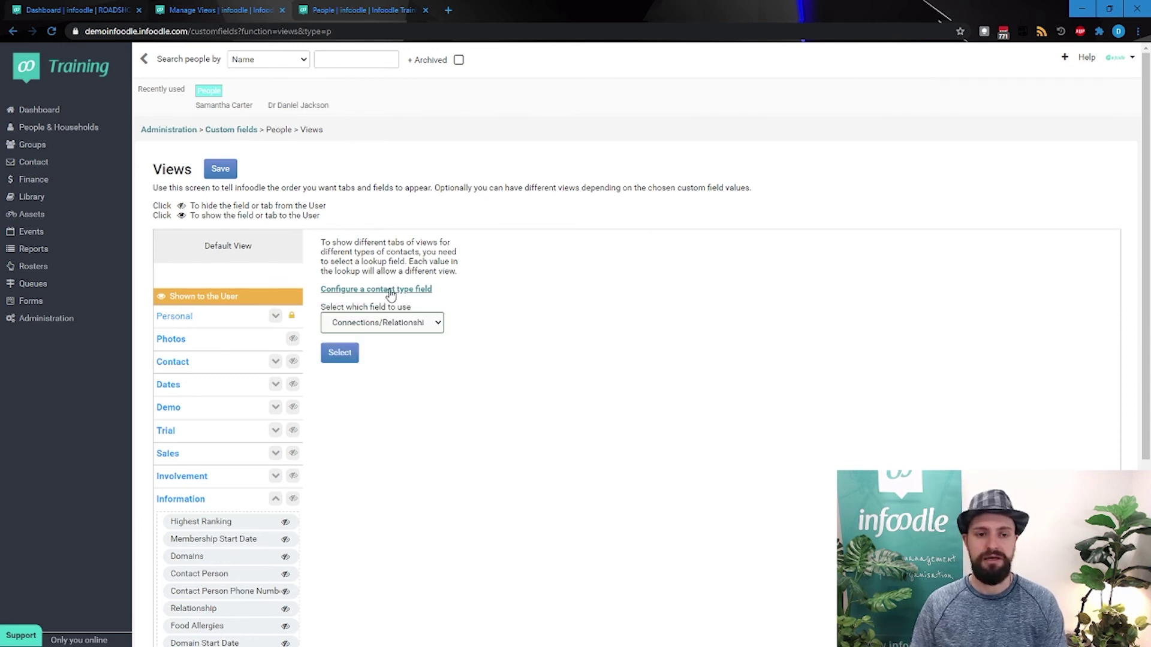
pyautogui.click(383, 325)
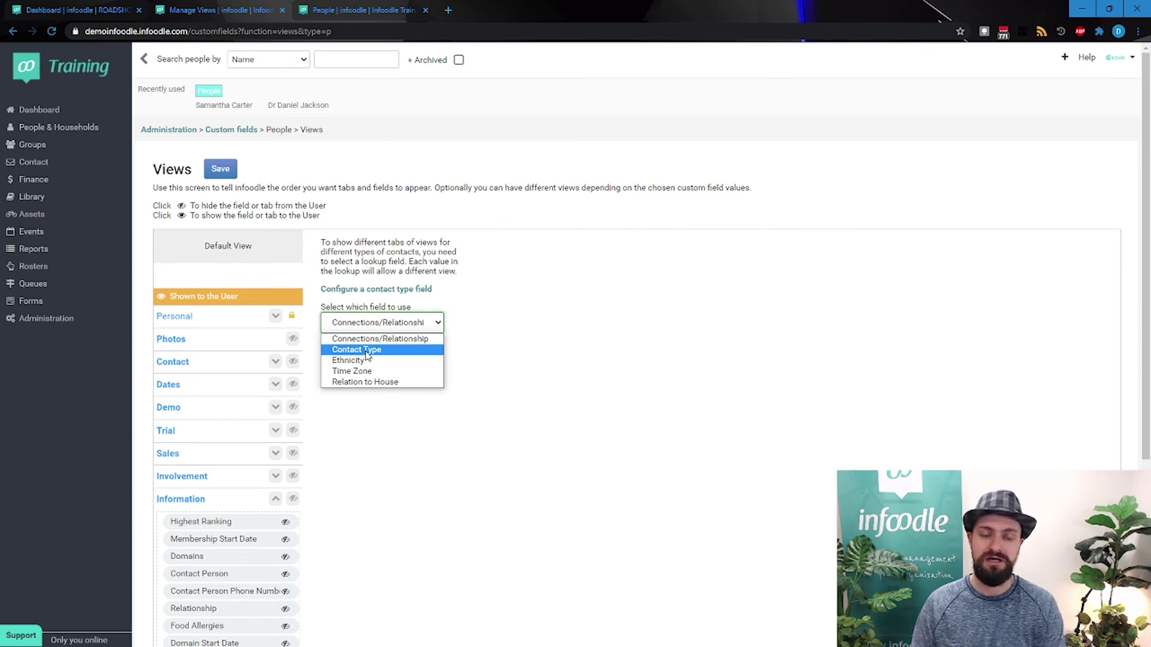
pyautogui.click(367, 350)
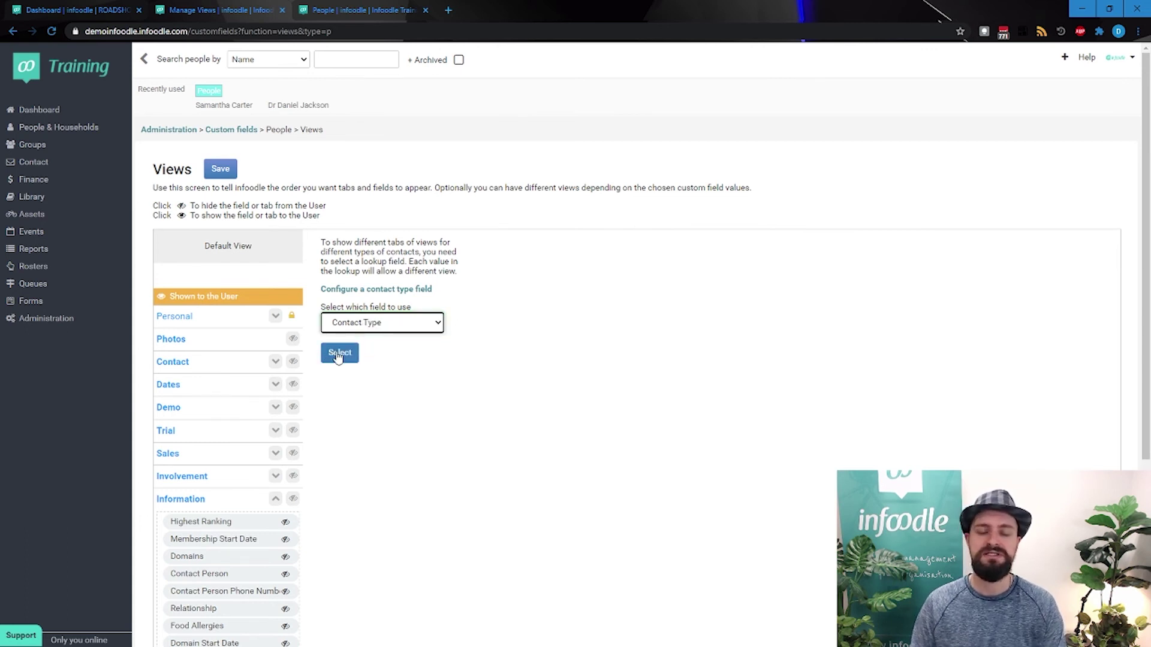
pyautogui.click(337, 353)
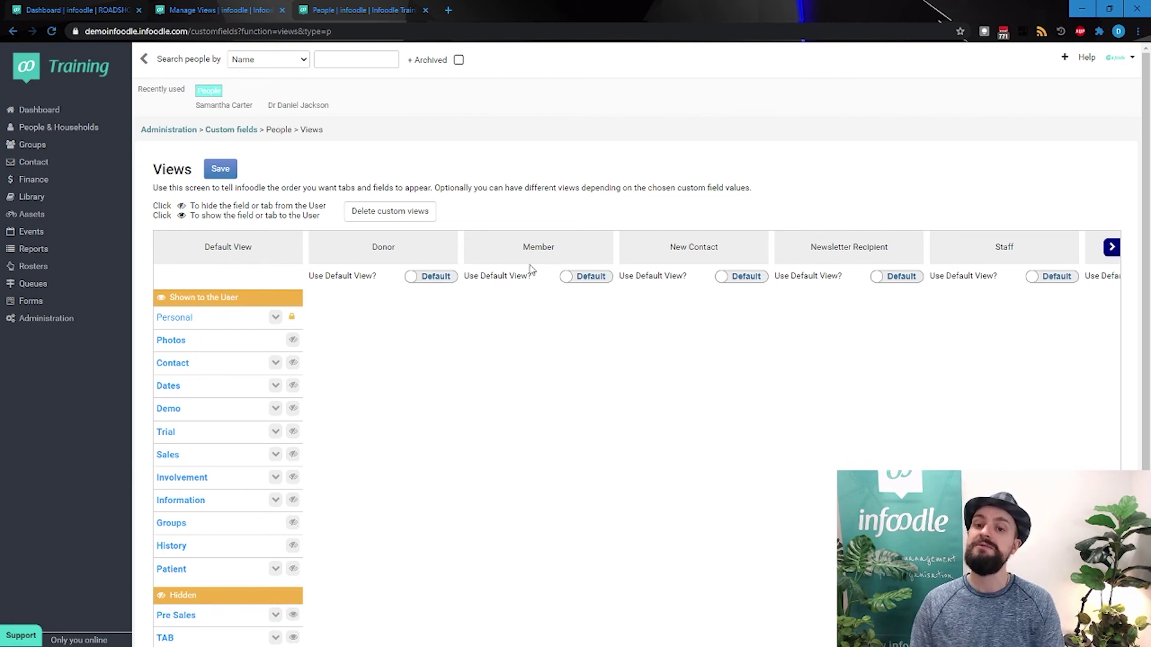
# Step: Make the Donor view custom, hiding the Demo, Trial, Sales and Patient tabs
pyautogui.click(429, 277)
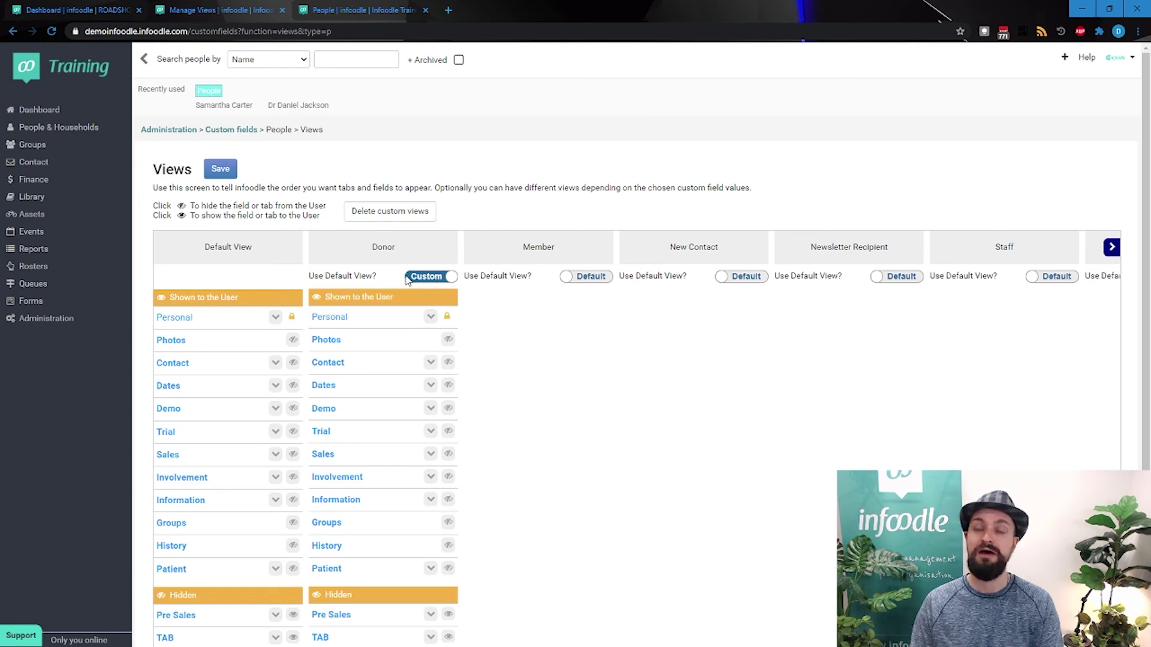
pyautogui.scroll(-1, 408, 282)
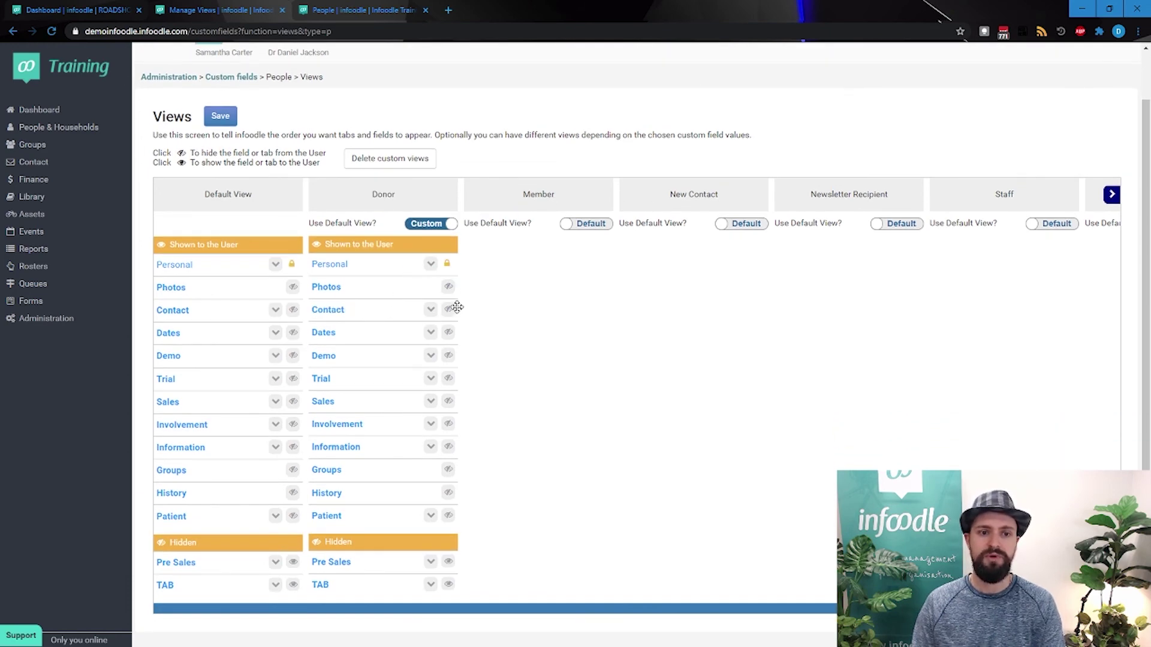
pyautogui.click(448, 356)
pyautogui.click(449, 356)
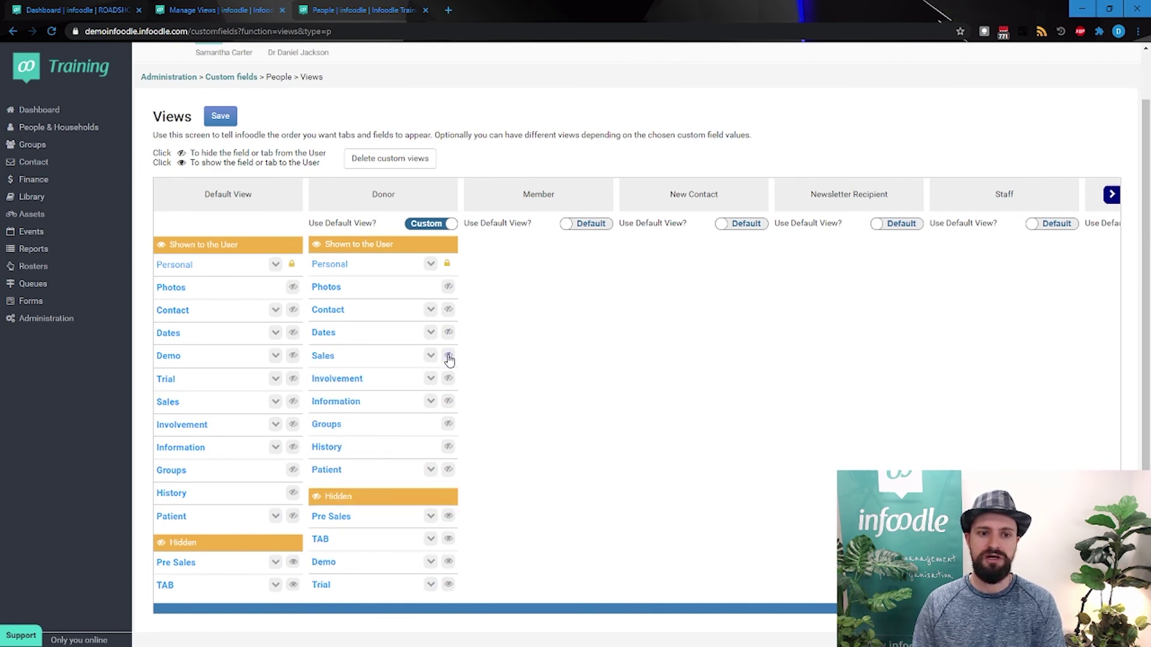
pyautogui.click(449, 356)
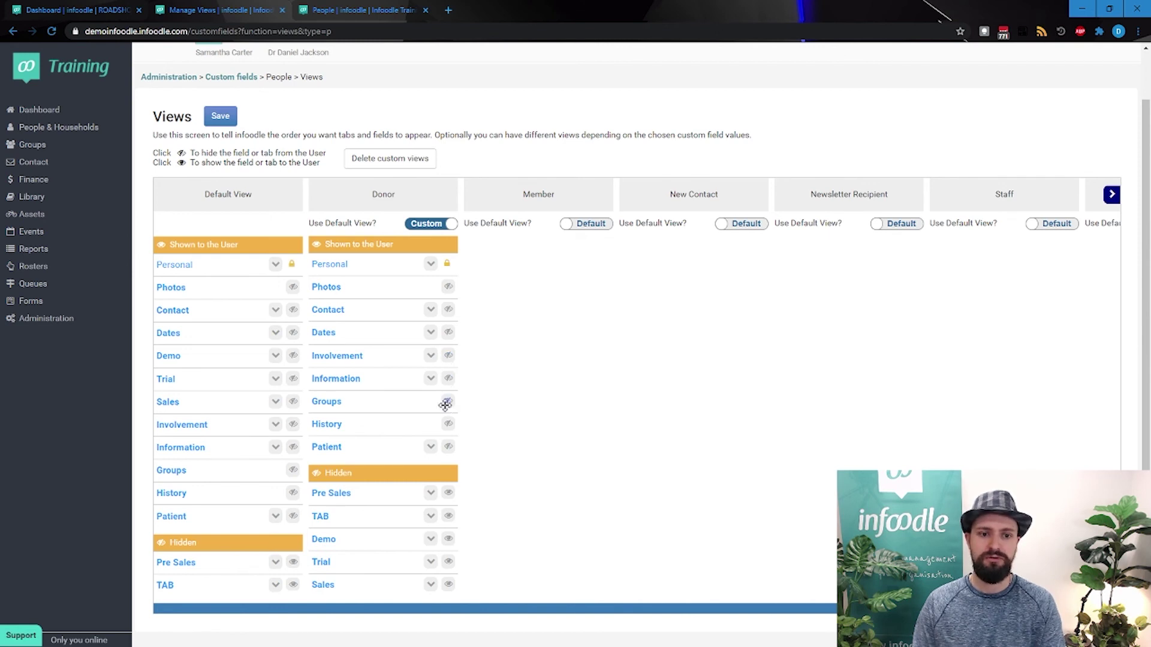
pyautogui.click(448, 447)
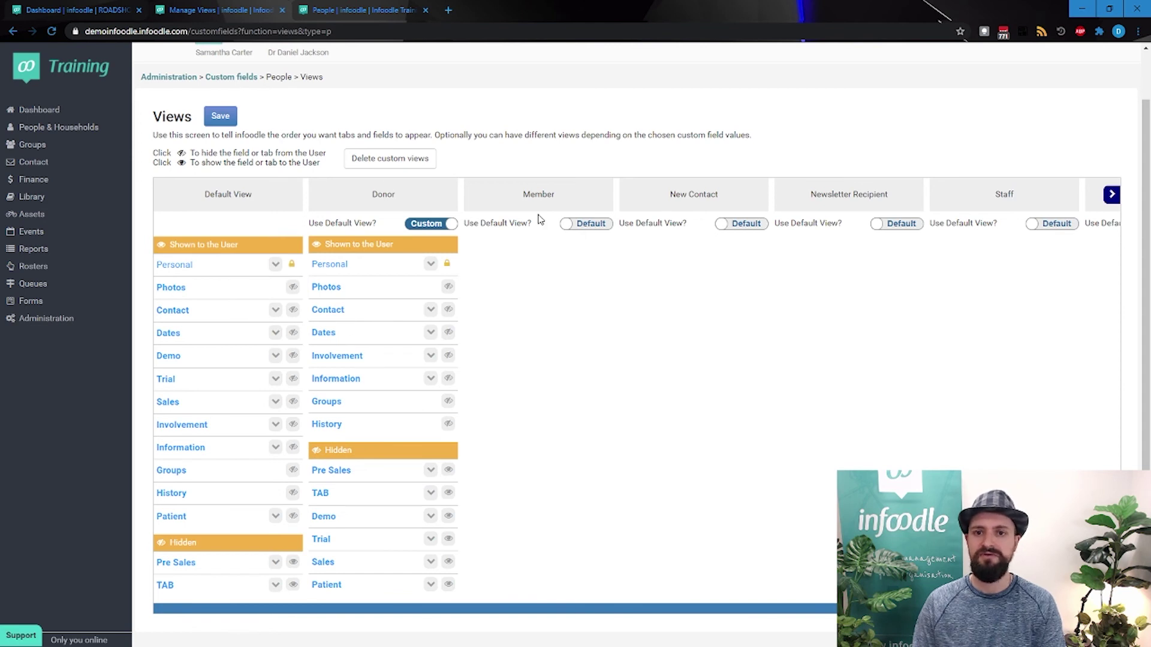
# Step: Make the Staff view custom, hiding Dates, Demo, Trial, Sales, Involvement, Information and Patient
pyautogui.click(1054, 226)
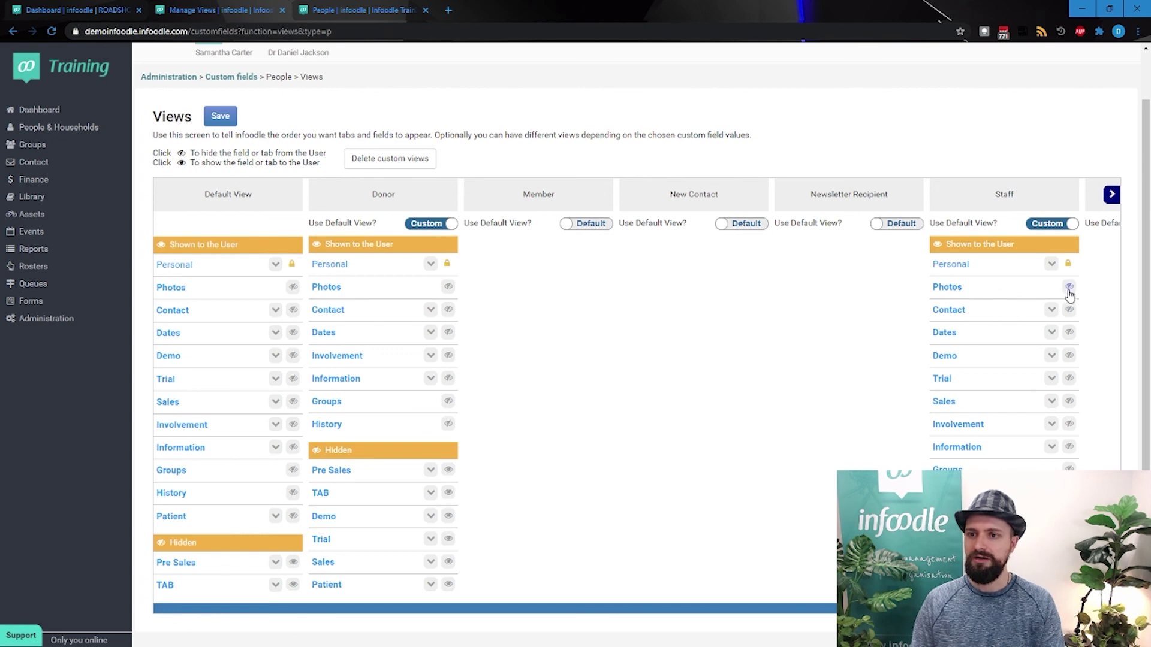
pyautogui.click(1069, 333)
pyautogui.click(1069, 333)
pyautogui.click(1070, 333)
pyautogui.click(1069, 334)
pyautogui.click(1069, 333)
pyautogui.click(1070, 334)
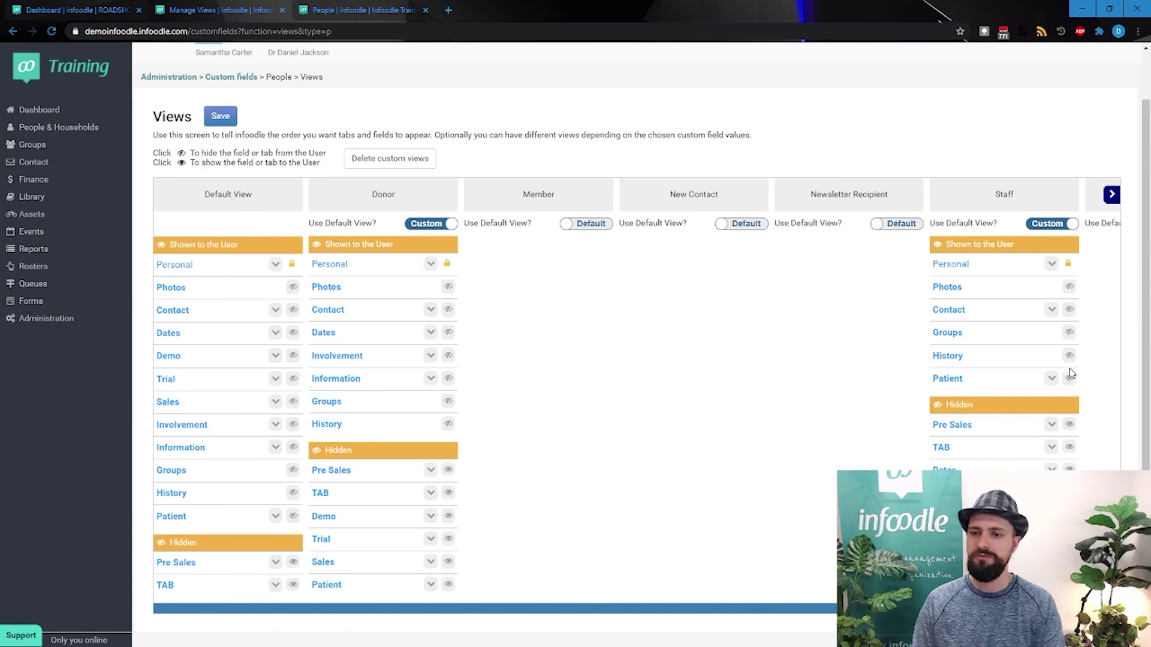
pyautogui.click(1069, 381)
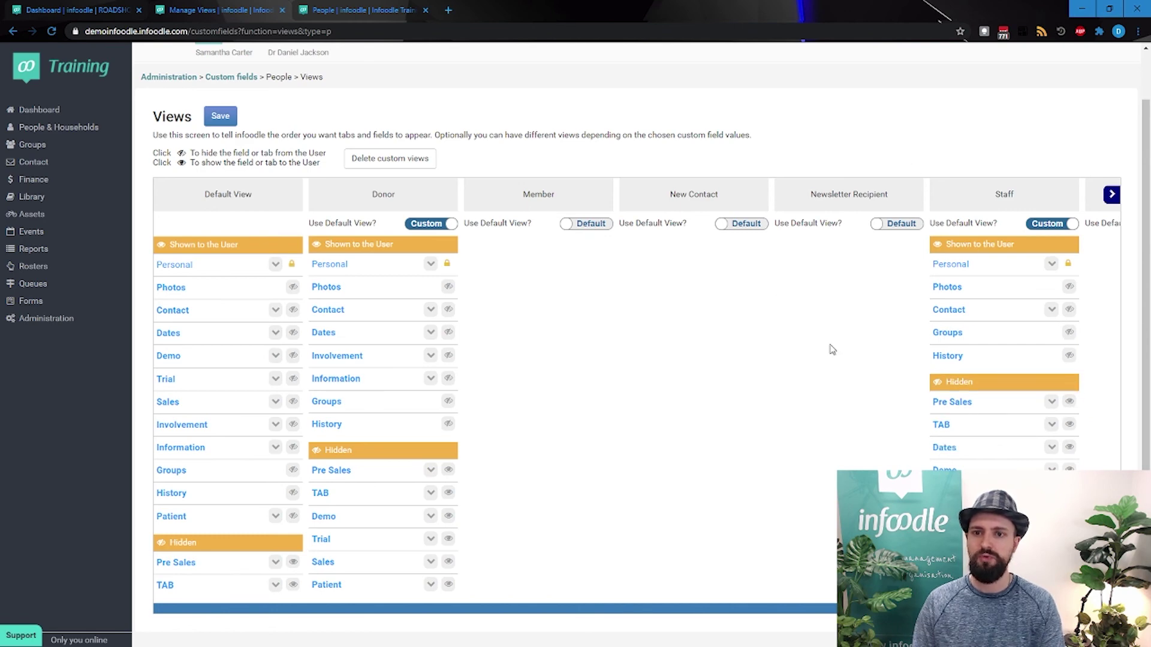
# Step: Save the custom views and reload the contact's record page
pyautogui.click(220, 116)
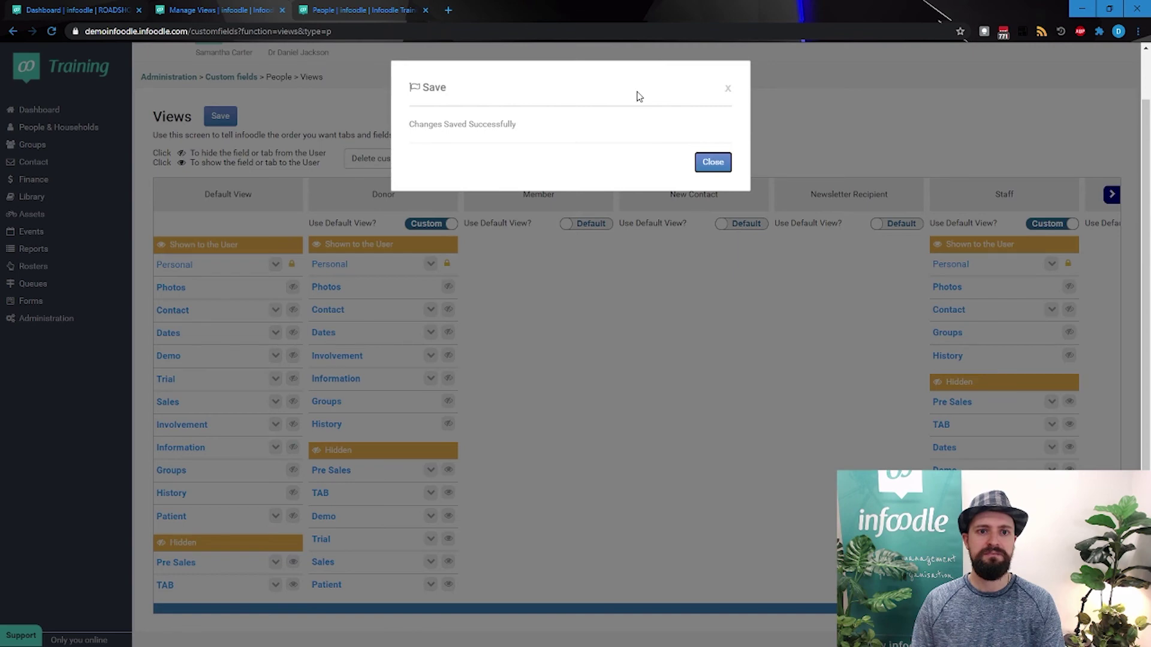
pyautogui.click(710, 163)
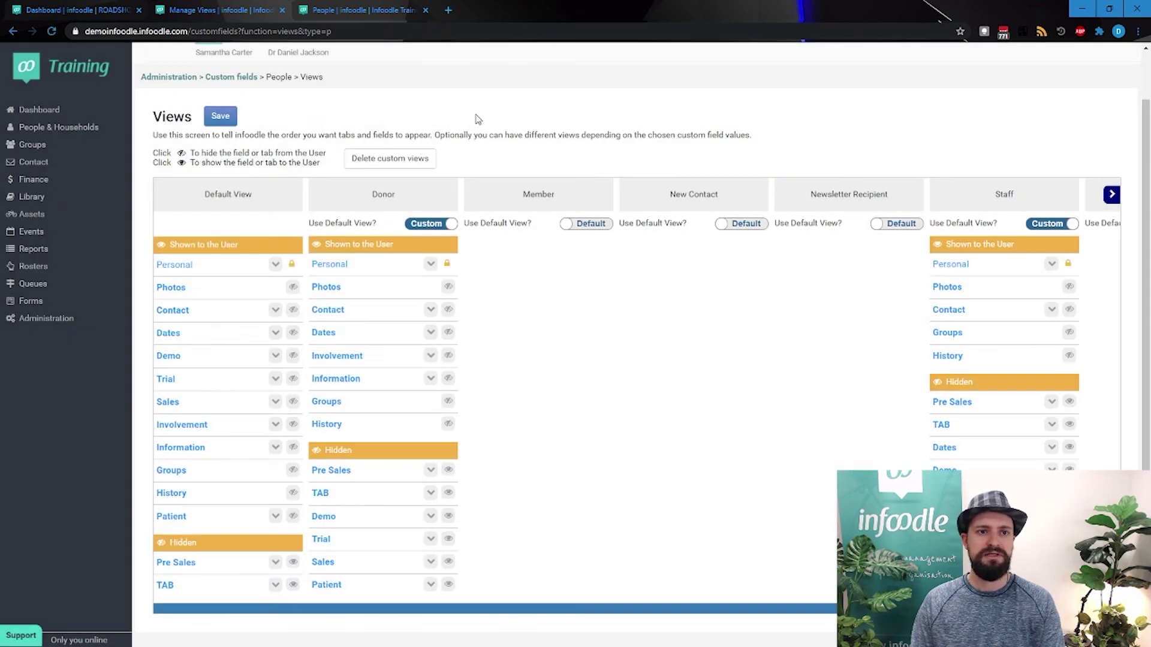
pyautogui.click(344, 9)
pyautogui.click(298, 106)
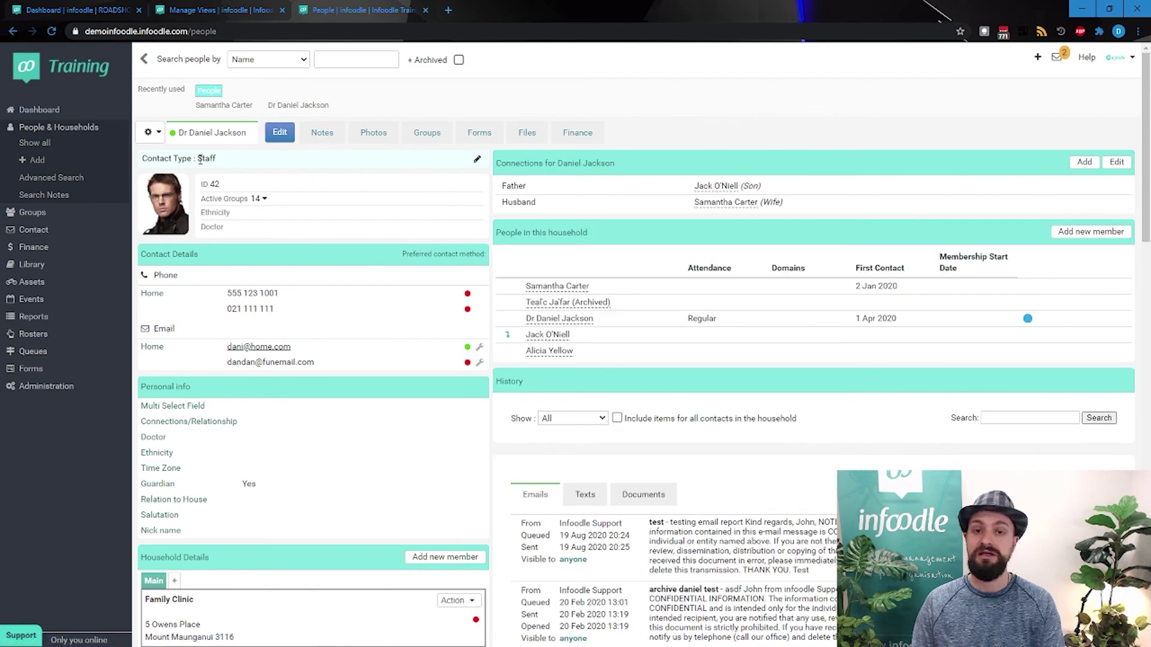
# Step: Change the contact's type to Donor and save it to view its tabs
pyautogui.click(308, 158)
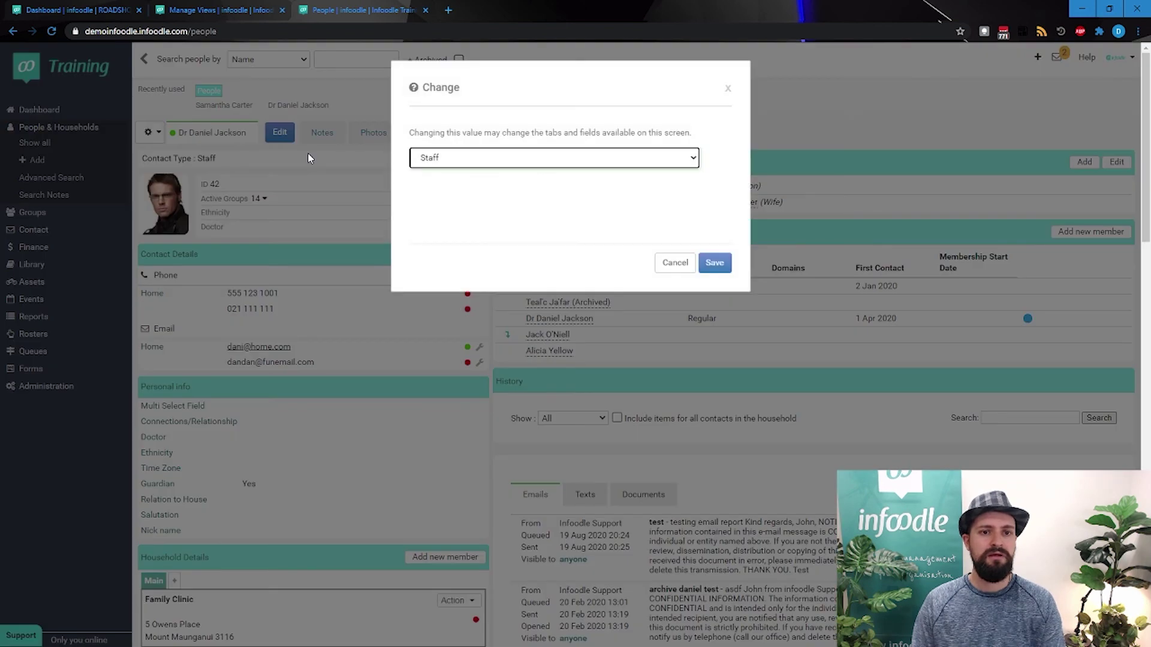
pyautogui.click(435, 161)
pyautogui.click(440, 177)
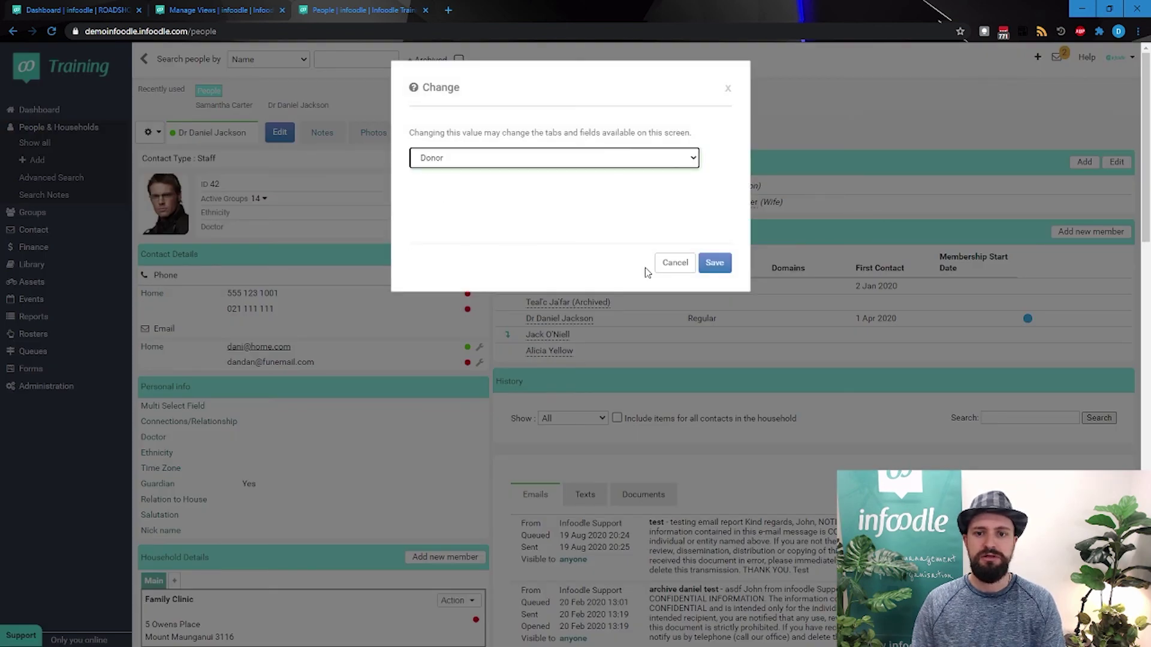
pyautogui.click(713, 262)
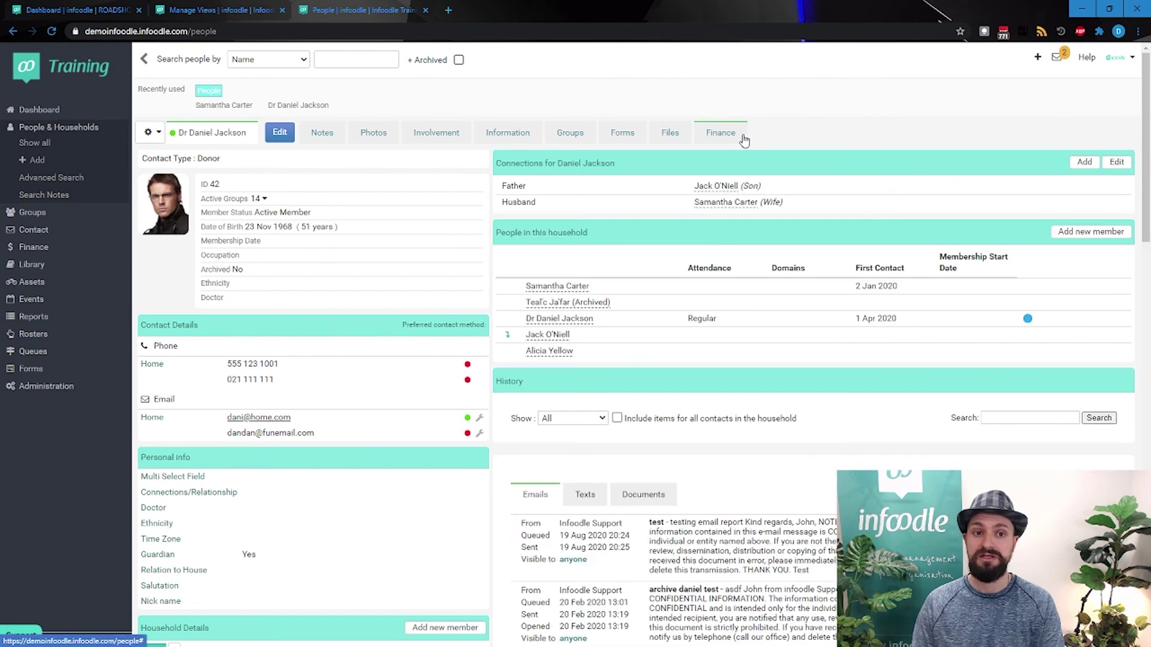
# Step: Switch the contact type to New Contact and save to compare its tabs
pyautogui.click(324, 163)
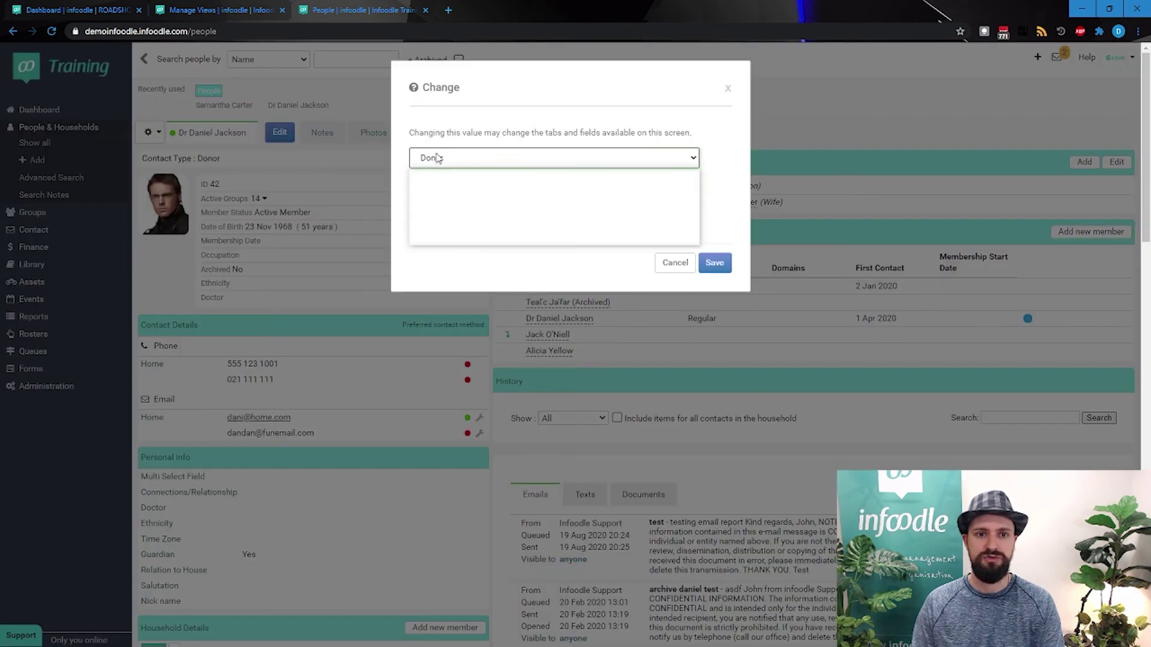
pyautogui.click(438, 157)
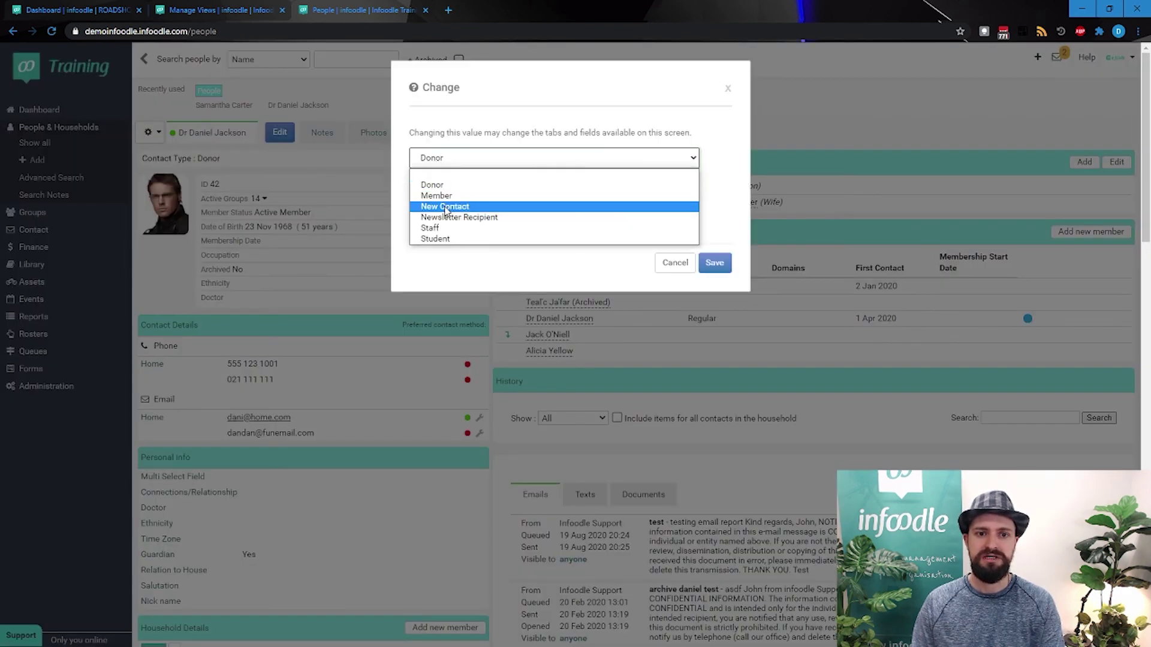
pyautogui.click(445, 207)
pyautogui.click(713, 263)
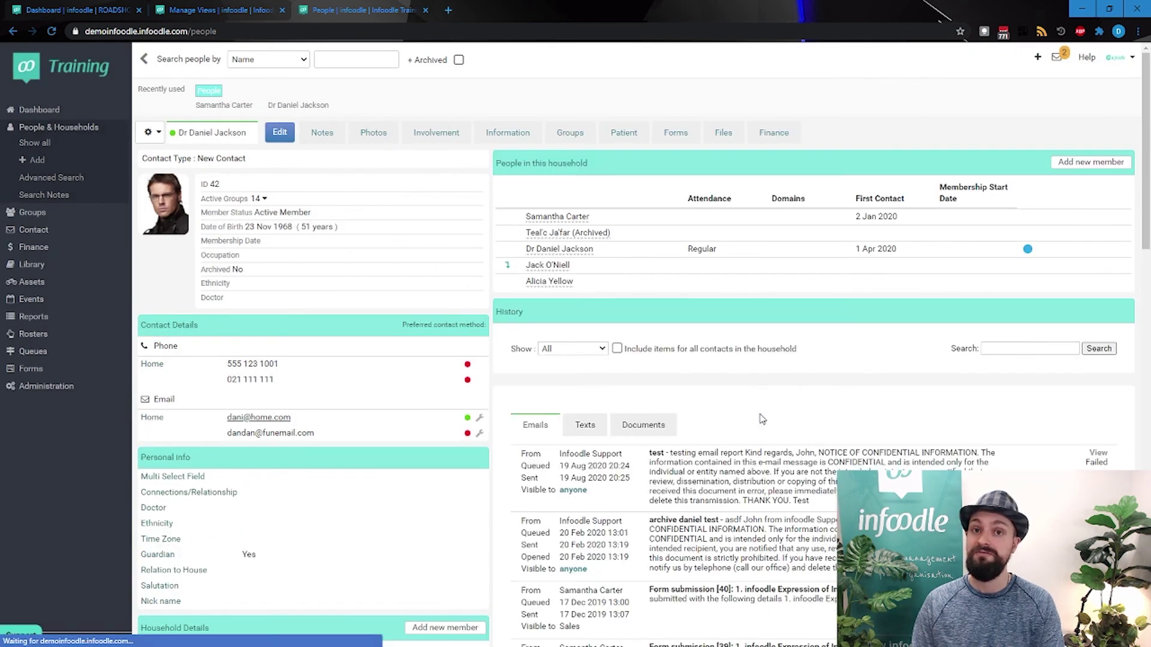
# Step: Set the contact type back to Staff and save
pyautogui.click(290, 158)
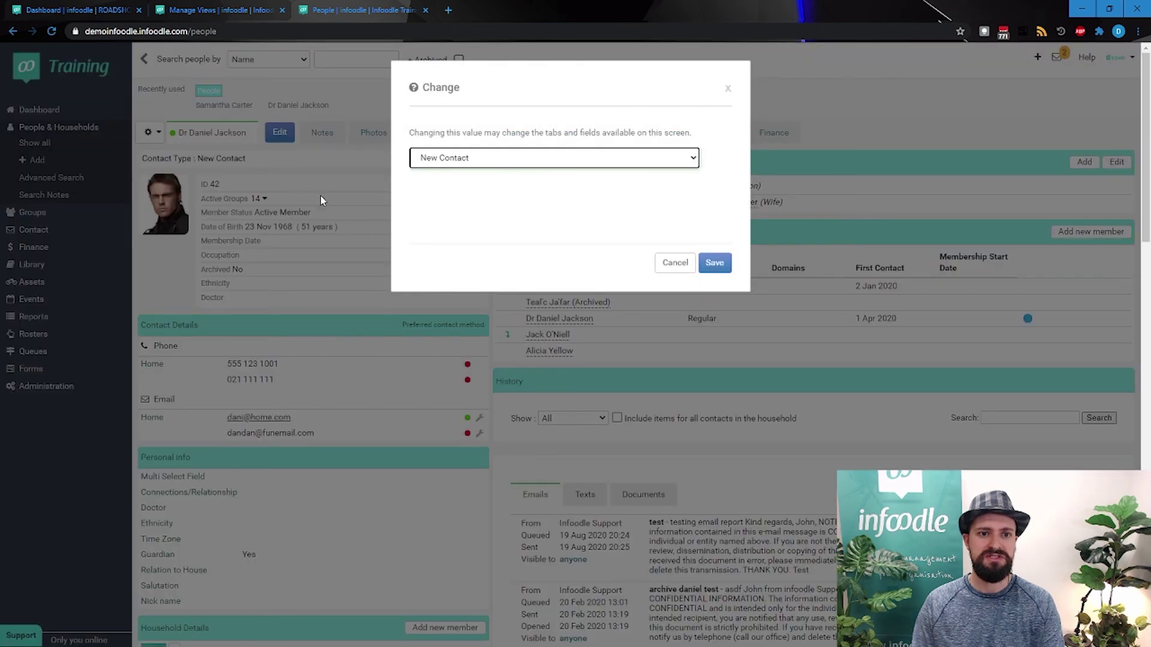
pyautogui.click(468, 159)
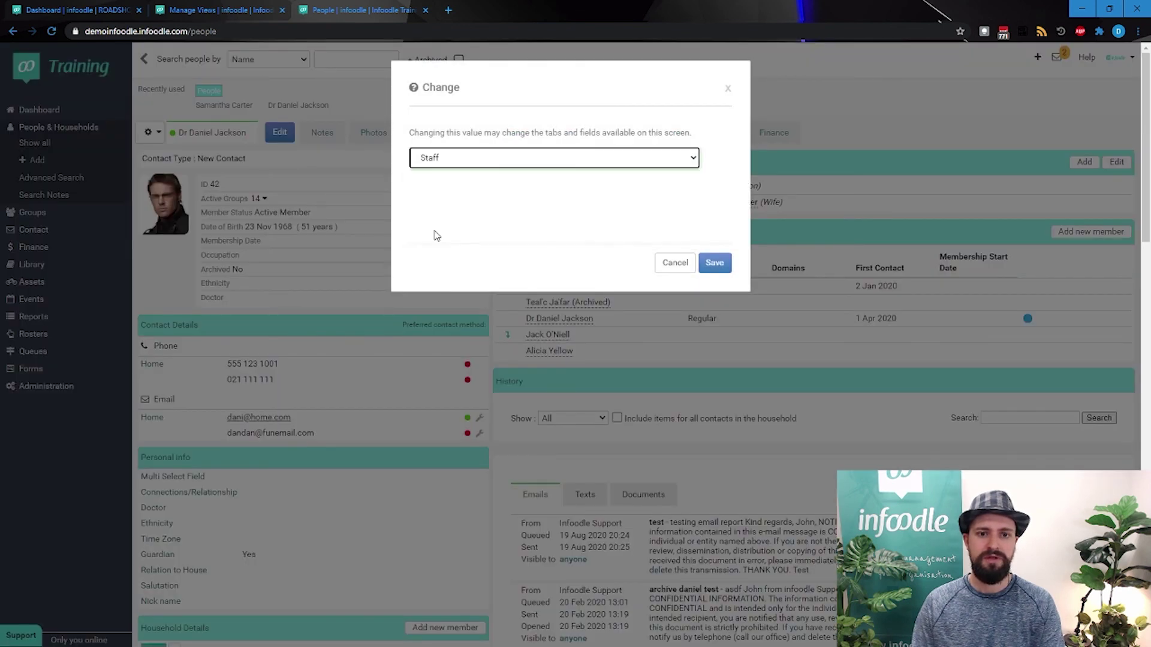
pyautogui.click(717, 262)
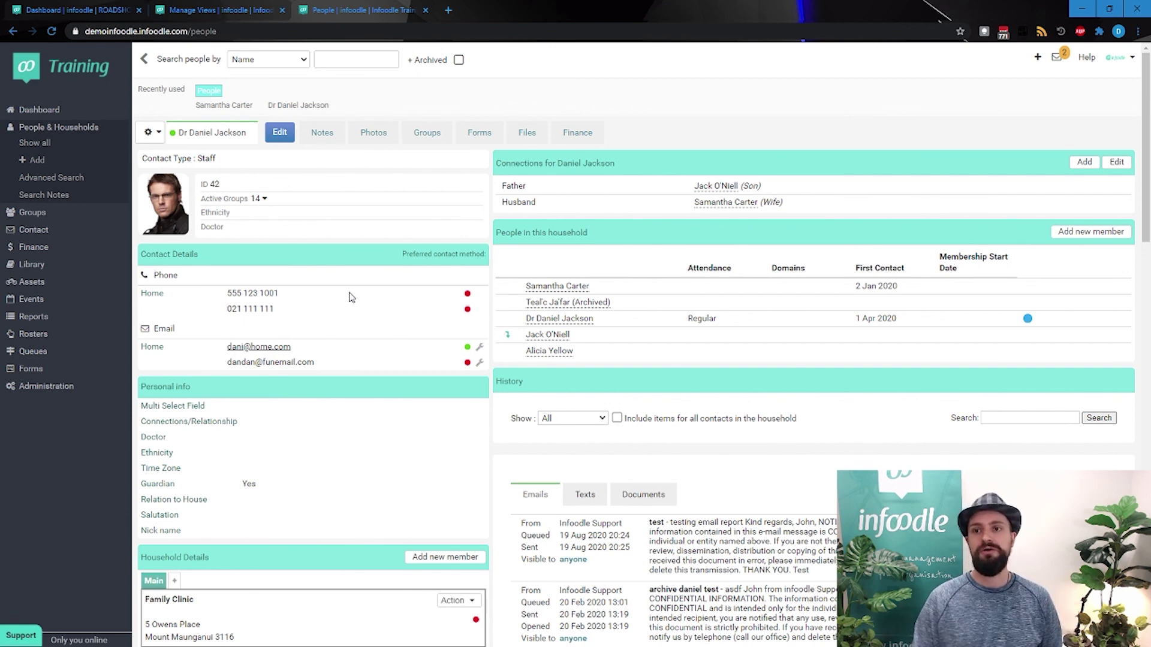
# Step: Show the Help dropdown with Help videos, Community forum, infoodle Support and Recent updates
pyautogui.click(1087, 57)
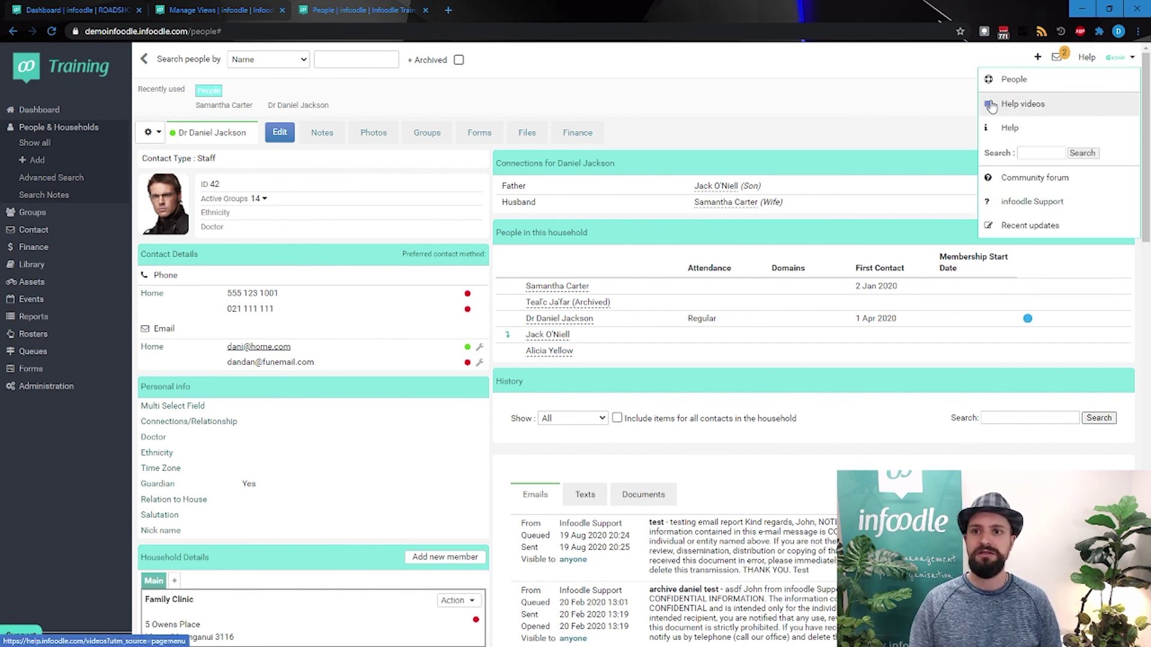